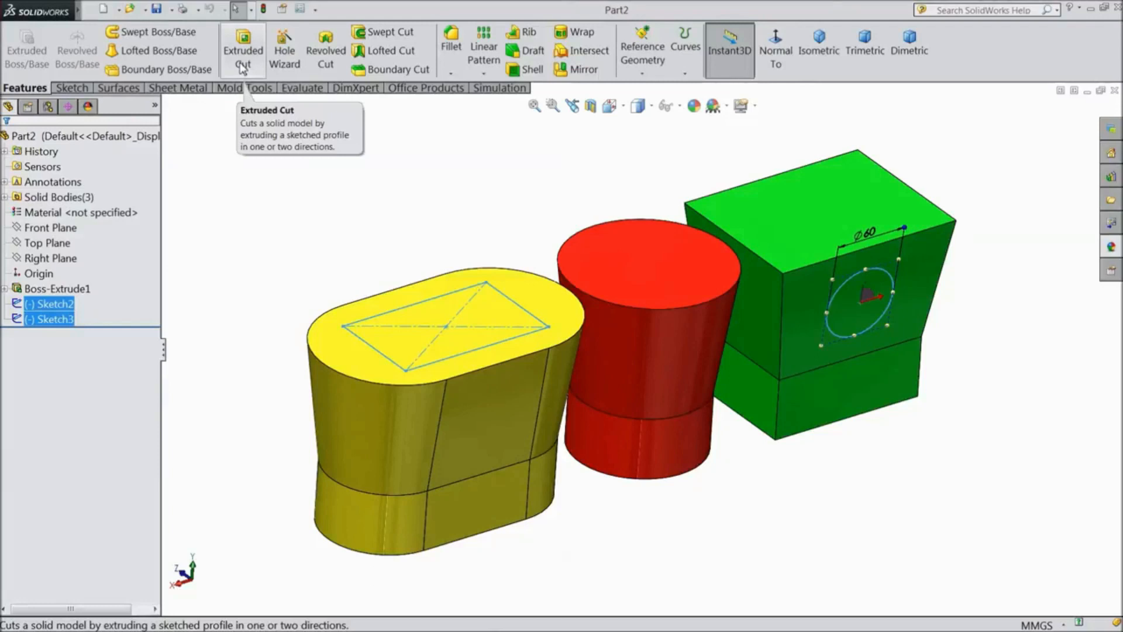
# Step: Cut the 60 mm circle on the green block's side face 40 mm deep as a blind extruded cut
pyautogui.moveTo(462, 200); pyautogui.dragTo(436, 185, button='middle')
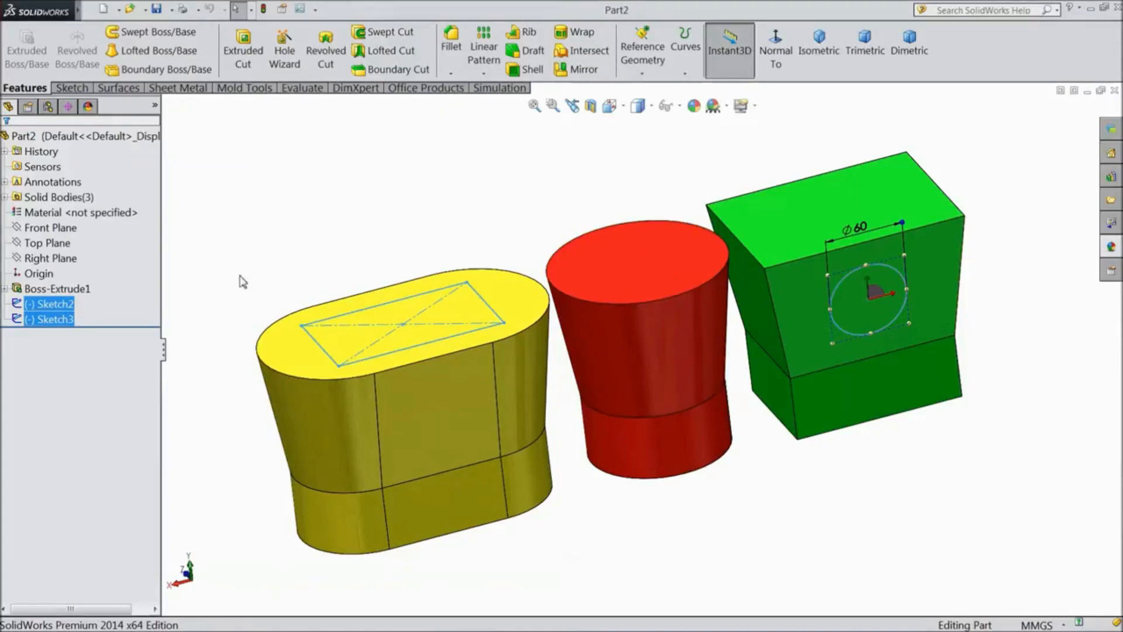
pyautogui.click(202, 291)
pyautogui.click(866, 336)
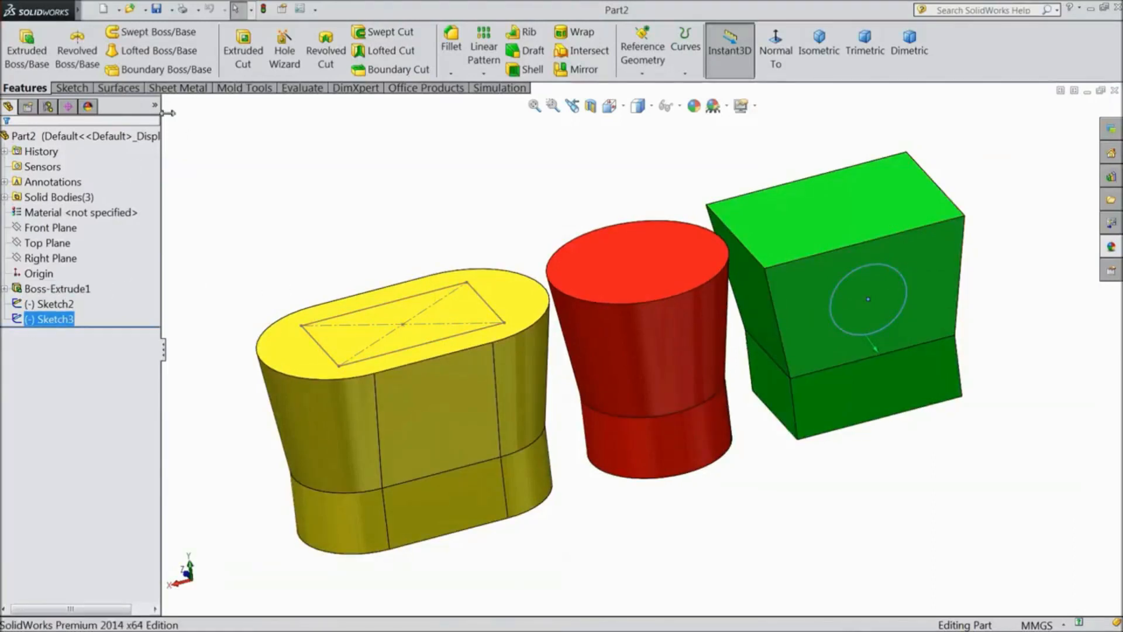
pyautogui.click(244, 52)
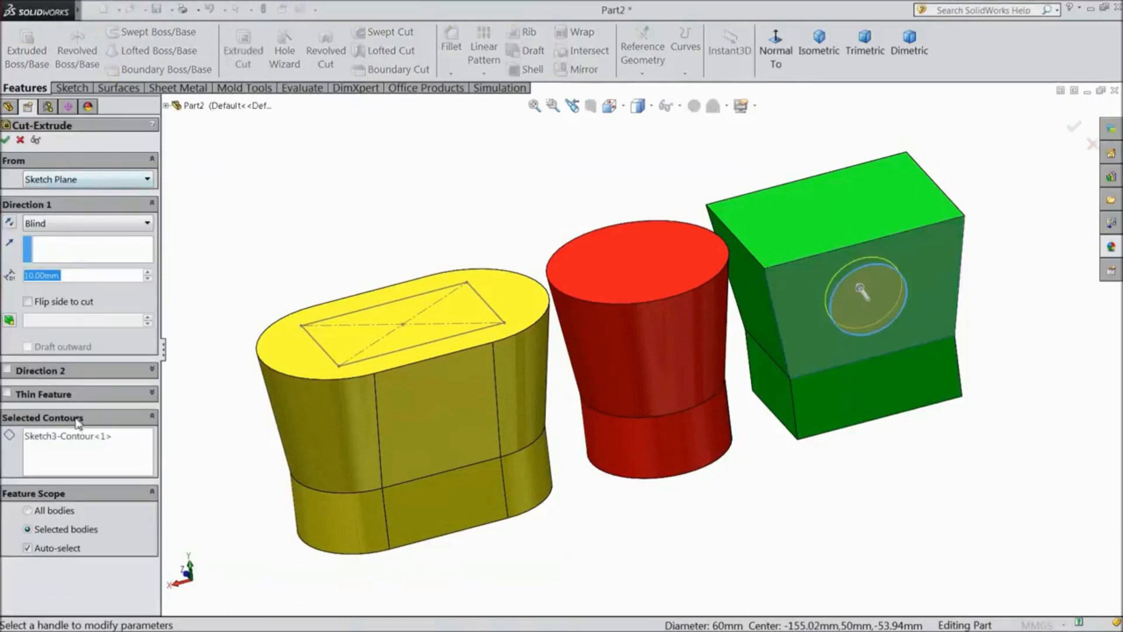
pyautogui.moveTo(379, 195); pyautogui.dragTo(271, 242, button='middle')
pyautogui.scroll(-3, 702, 410)
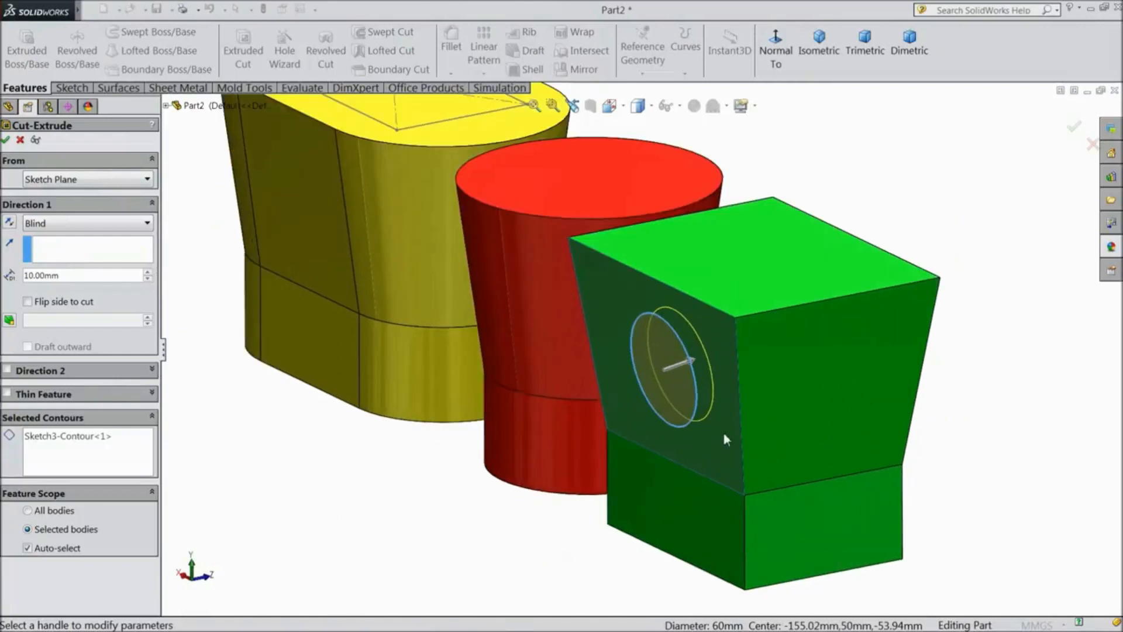
pyautogui.scroll(1, 702, 409)
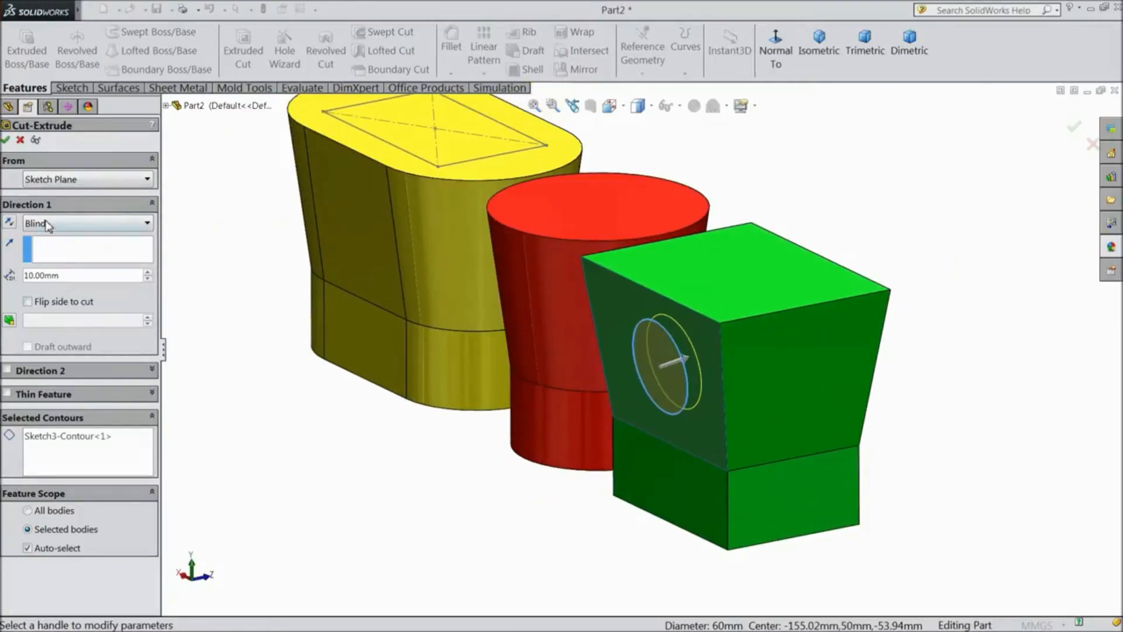
pyautogui.click(148, 272)
pyautogui.click(148, 272)
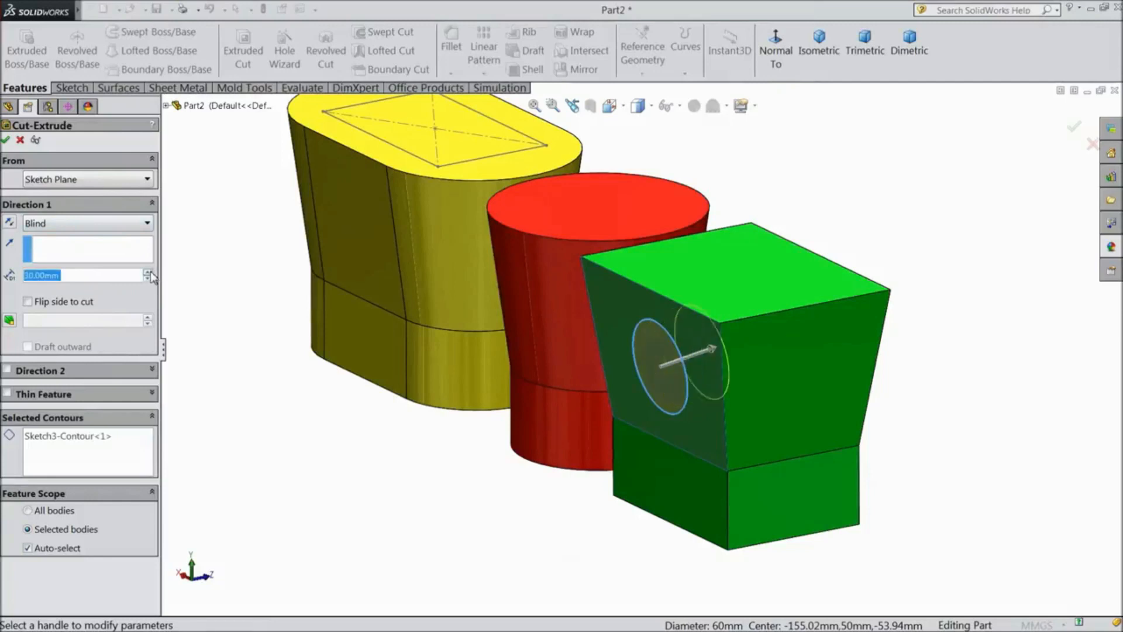
pyautogui.click(148, 272)
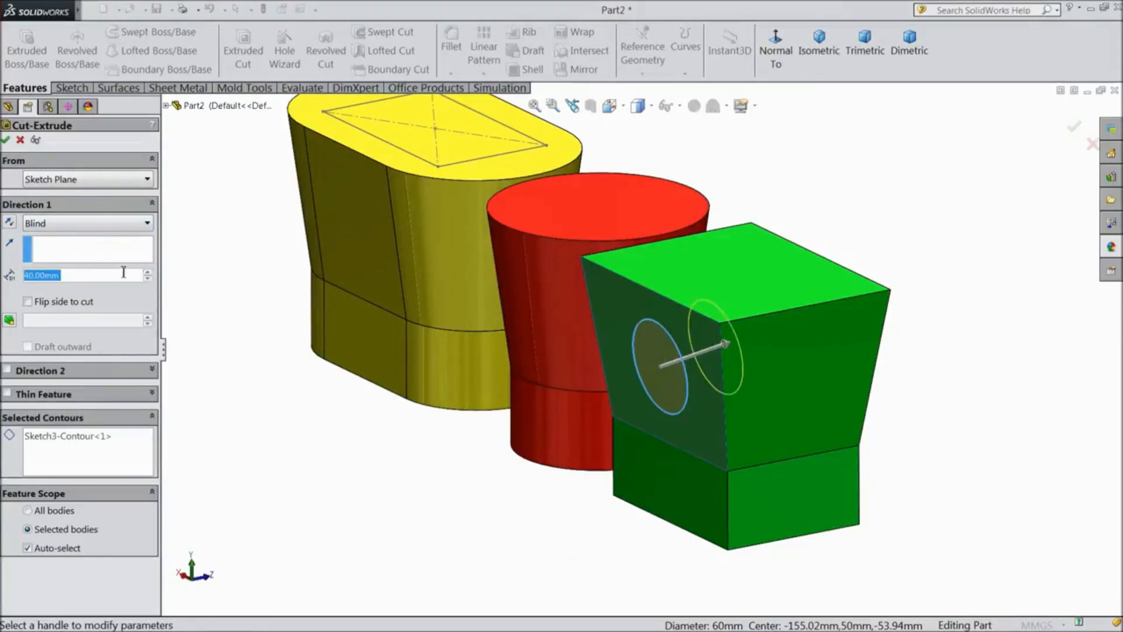
pyautogui.click(6, 140)
# Step: Edit the hole's extruded cut and apply a 10° inward draft
pyautogui.moveTo(256, 389)
pyautogui.mouseDown(button='middle')
pyautogui.moveTo(308, 371)
pyautogui.moveTo(314, 286)
pyautogui.moveTo(301, 376)
pyautogui.moveTo(290, 388)
pyautogui.moveTo(260, 388)
pyautogui.moveTo(277, 393)
pyautogui.mouseUp(button='middle')
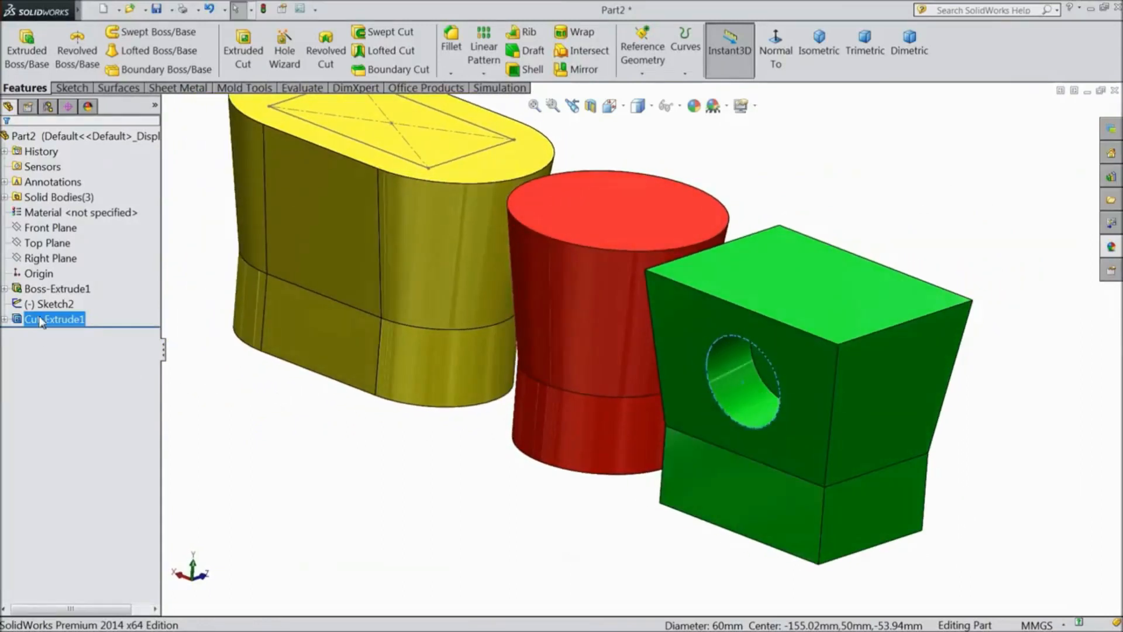
pyautogui.keyDown('ctrl'); pyautogui.click(42, 288); pyautogui.keyUp('ctrl')
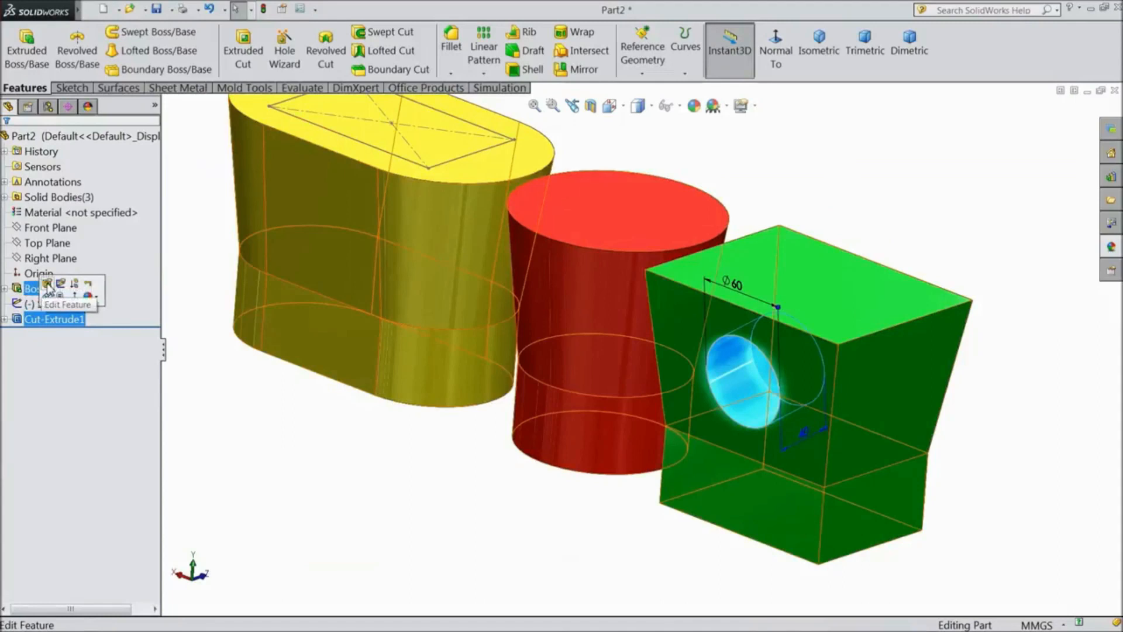
pyautogui.click(46, 285)
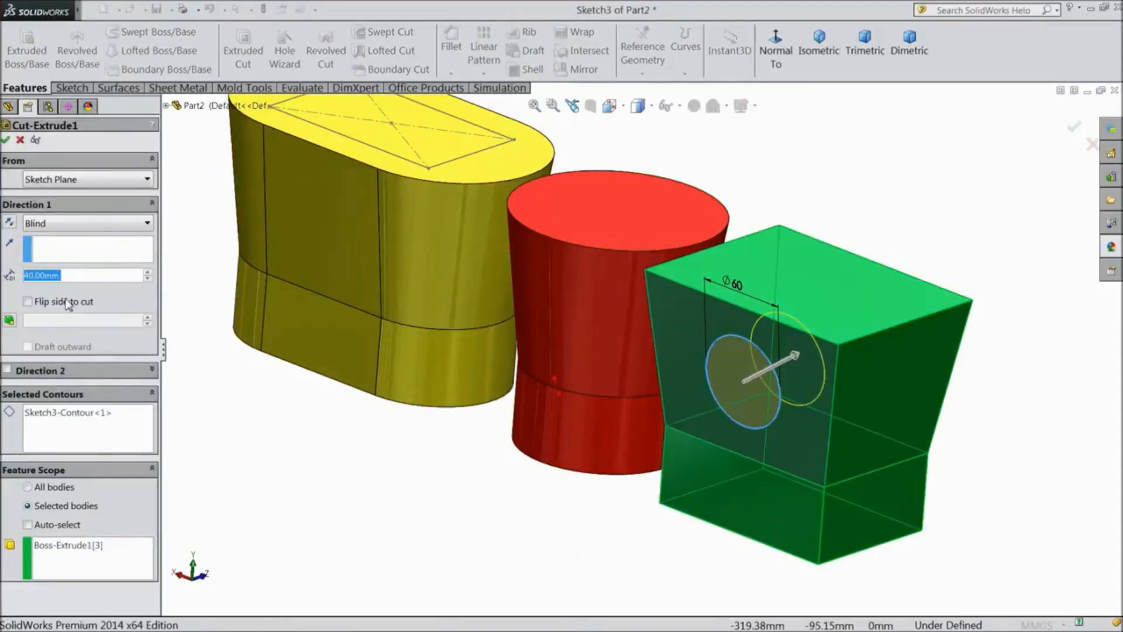
pyautogui.click(10, 323)
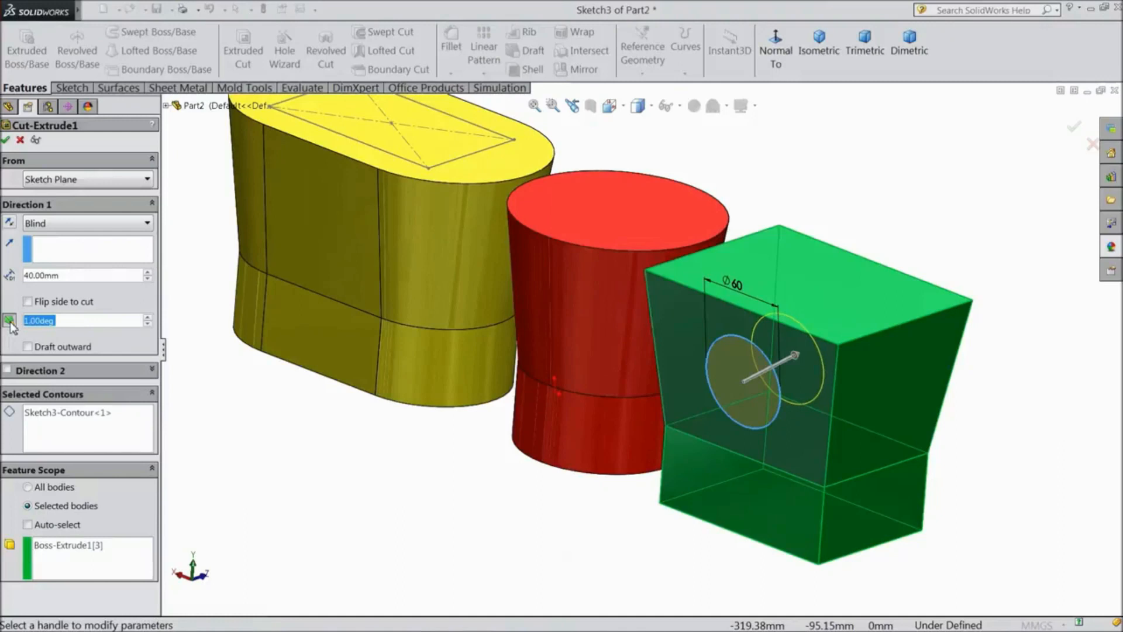
pyautogui.write('10')
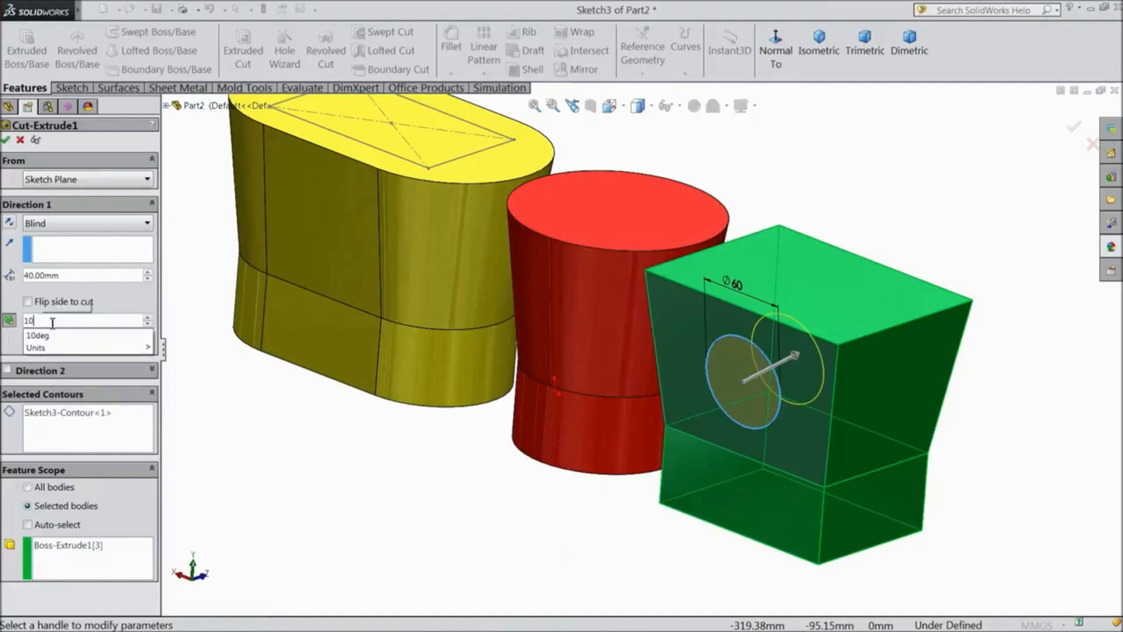
pyautogui.click(14, 346)
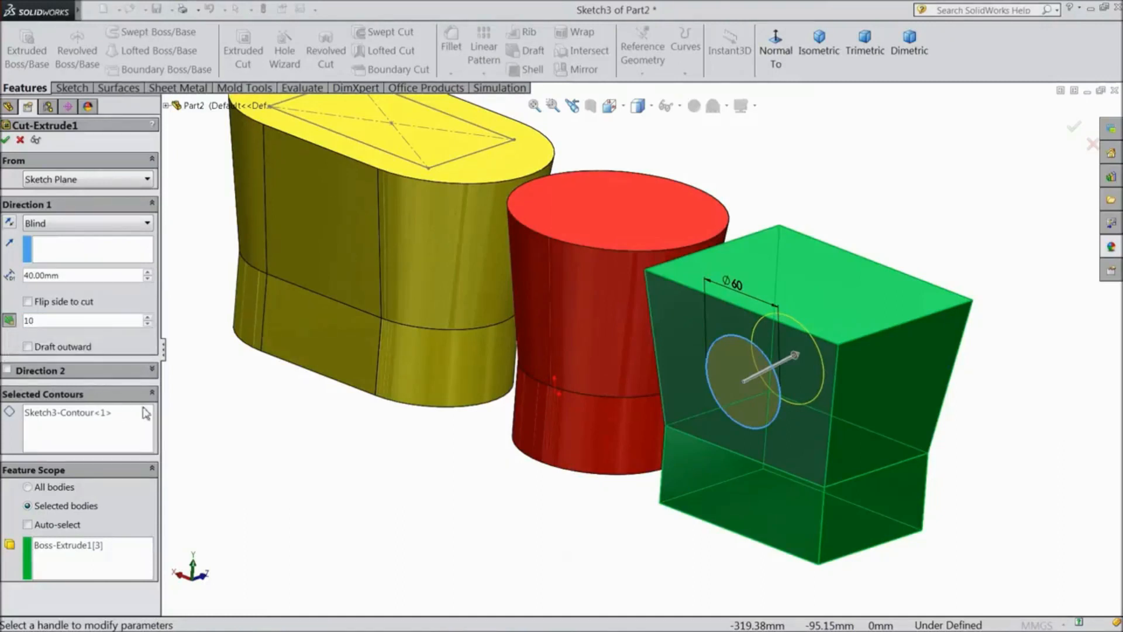
# Step: Extend the drafted hole's blind depth to 173 mm and apply the change
pyautogui.moveTo(376, 466); pyautogui.dragTo(339, 451, button='middle')
pyautogui.moveTo(683, 342); pyautogui.dragTo(893, 283)
pyautogui.moveTo(317, 351); pyautogui.dragTo(230, 344, button='middle')
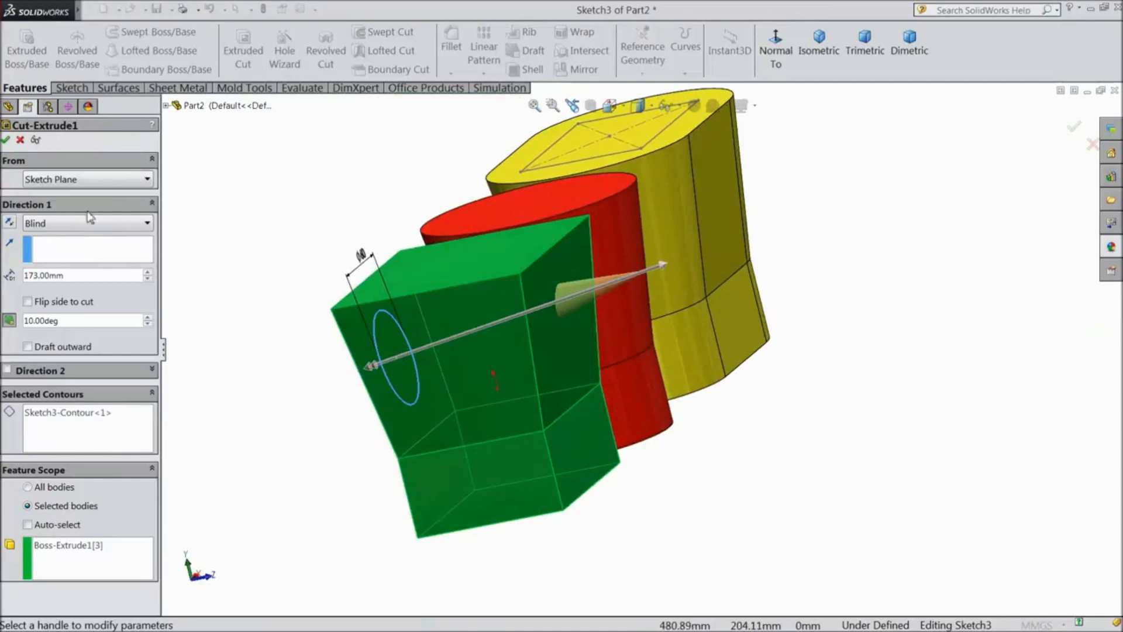
pyautogui.click(5, 141)
# Step: Turn off the draft on the hole's cut and set its end condition to Through All
pyautogui.moveTo(180, 319); pyautogui.dragTo(355, 366, button='middle')
pyautogui.moveTo(646, 467); pyautogui.dragTo(662, 525, button='middle')
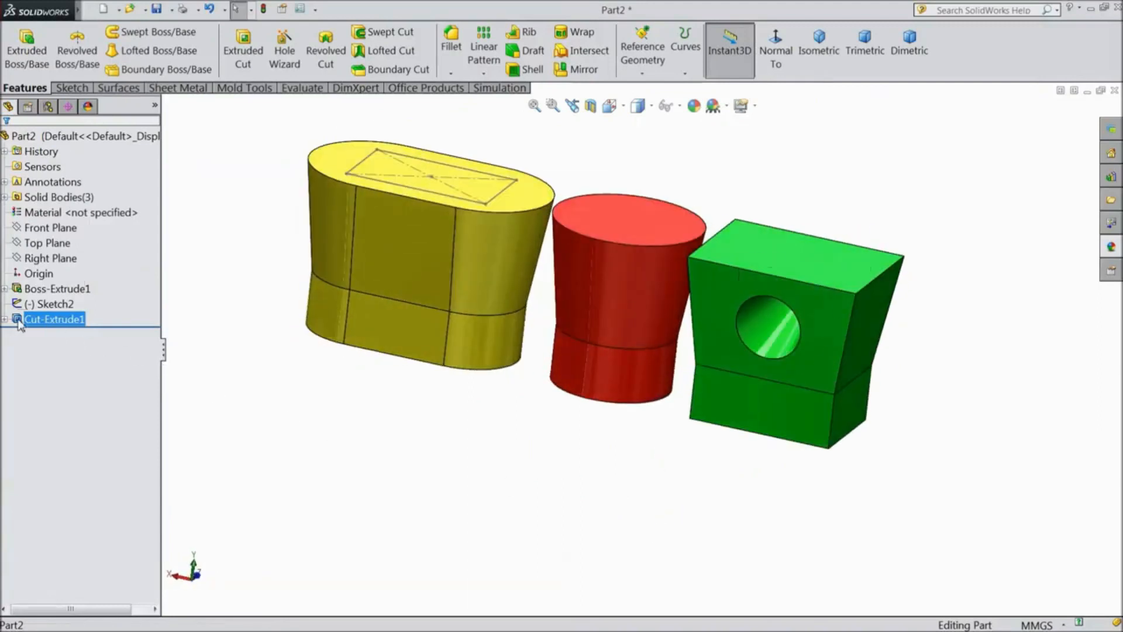
pyautogui.click(26, 287)
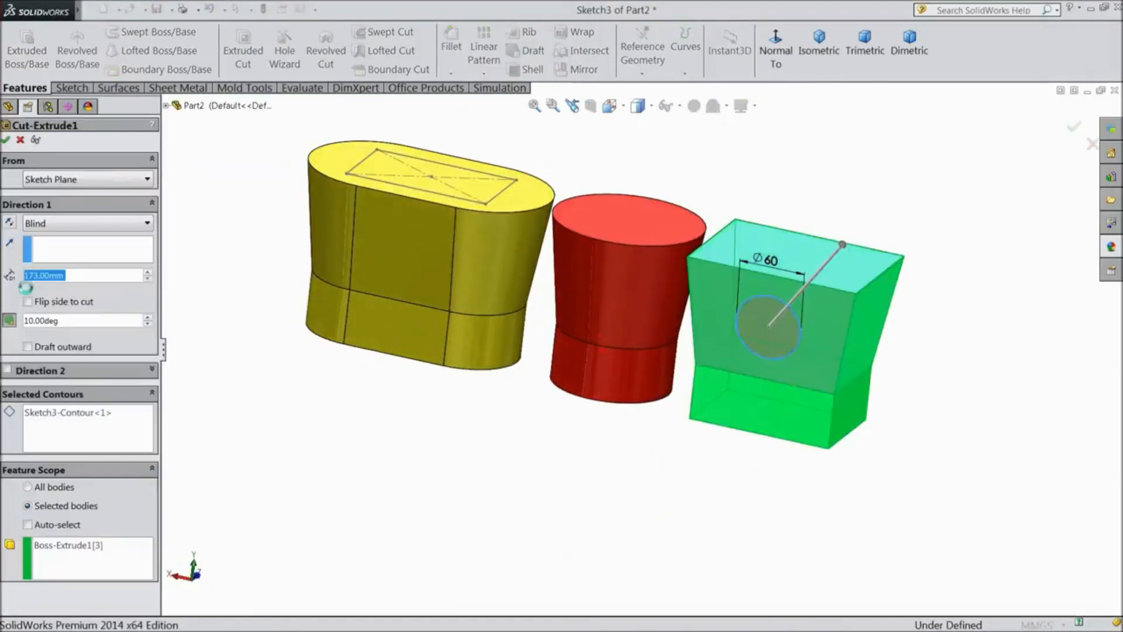
pyautogui.click(9, 321)
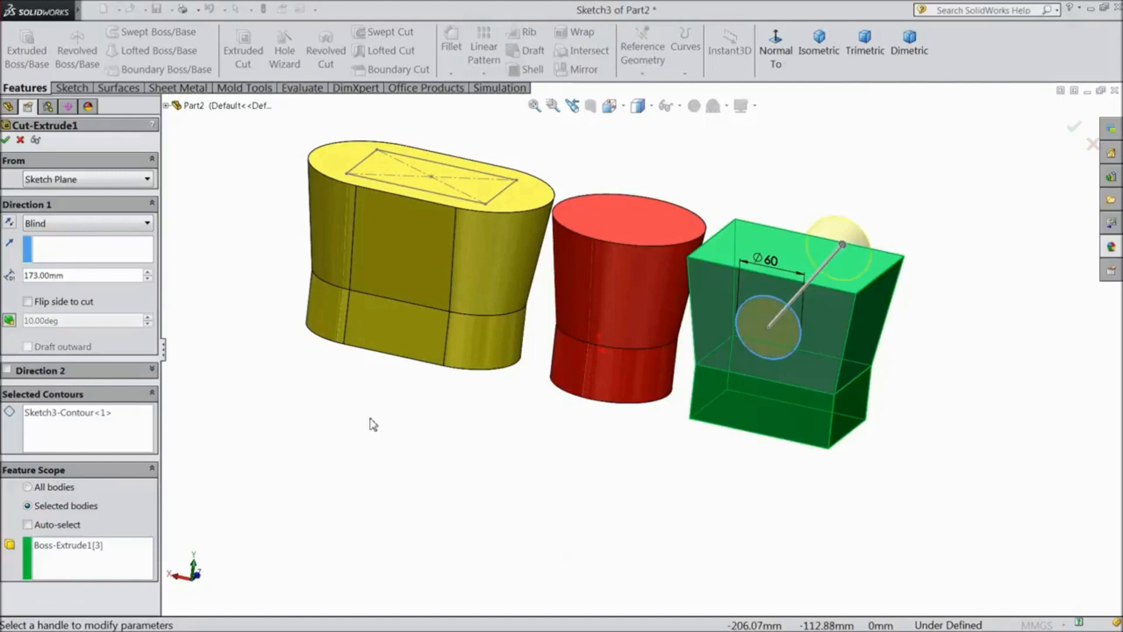
pyautogui.click(58, 225)
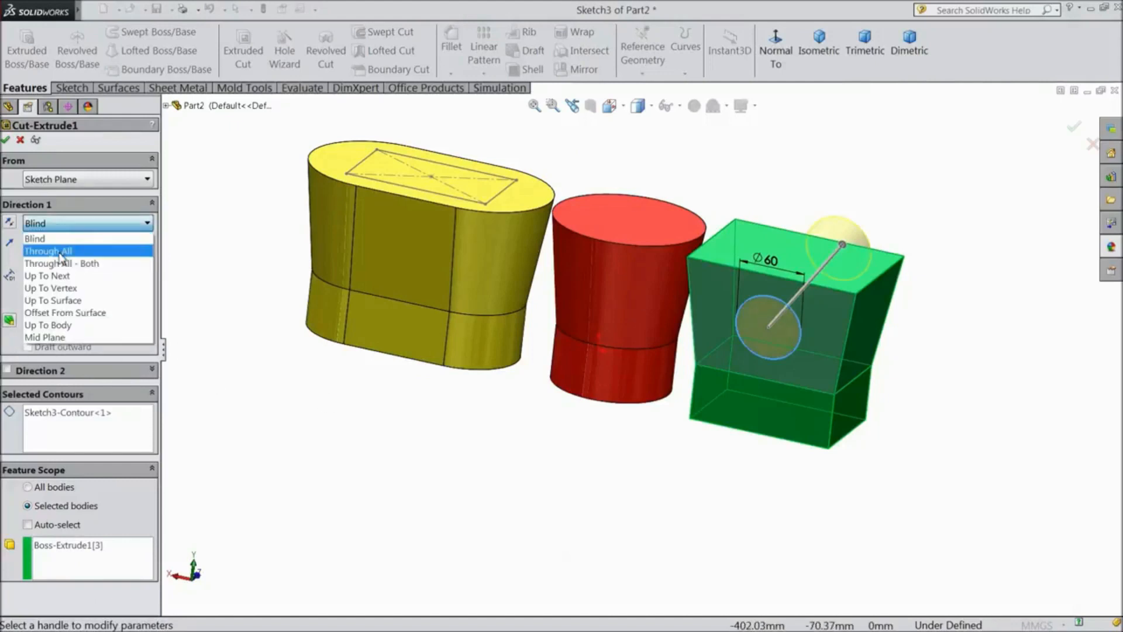
pyautogui.click(59, 251)
pyautogui.moveTo(401, 443); pyautogui.dragTo(286, 439, button='middle')
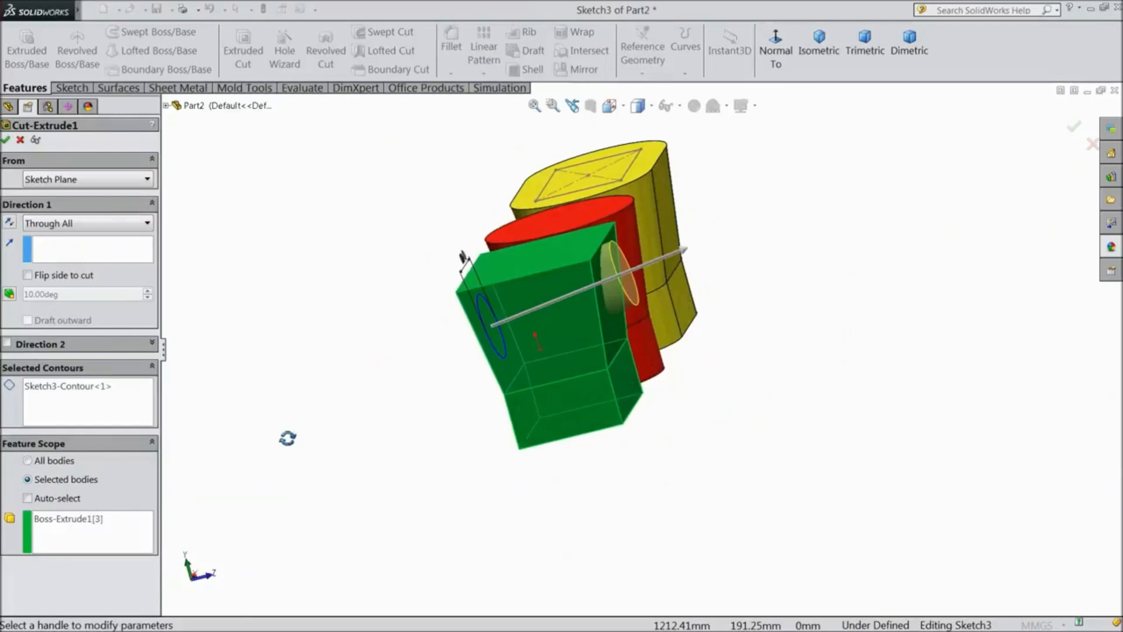
pyautogui.scroll(-5, 612, 286)
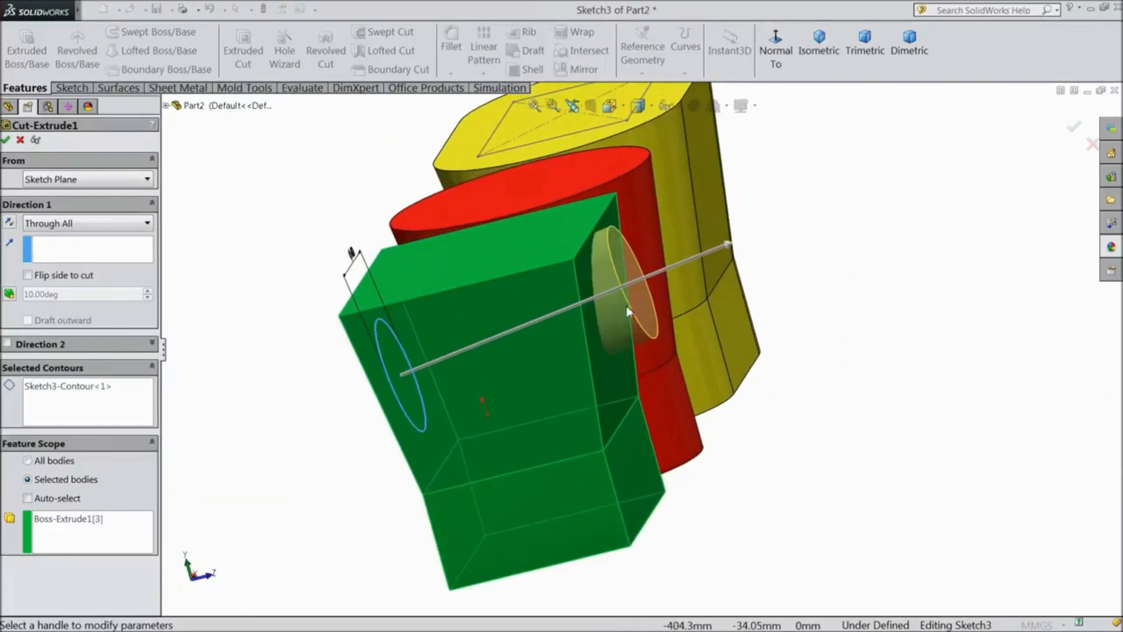
pyautogui.click(6, 139)
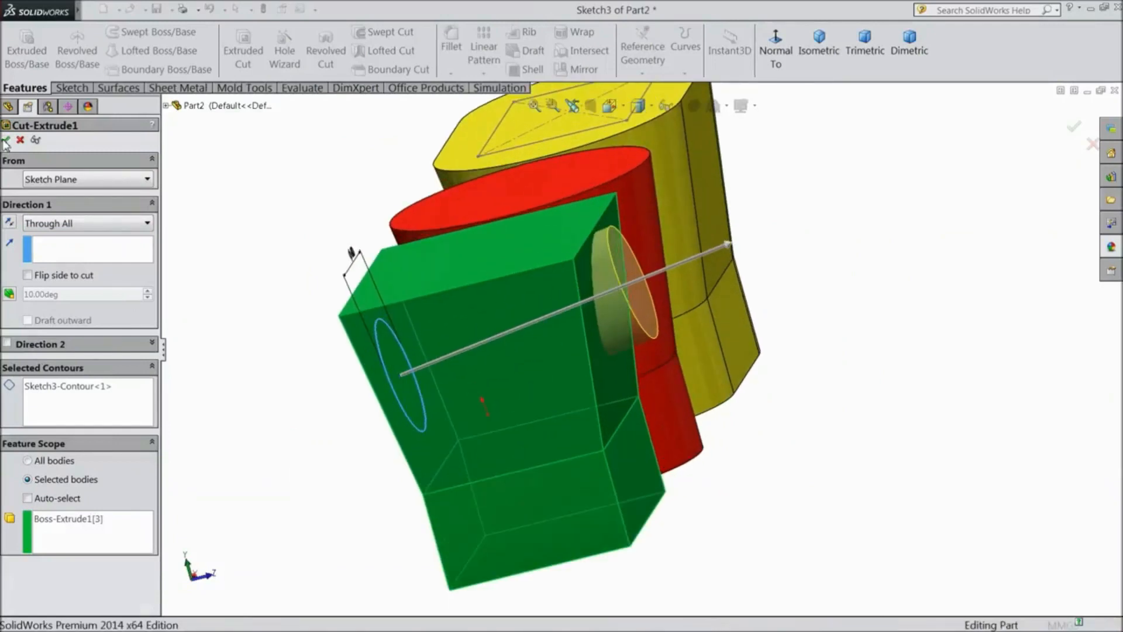
# Step: Edit the hole's cut again and set its end condition to Up To Next
pyautogui.moveTo(296, 261); pyautogui.dragTo(360, 261, button='middle')
pyautogui.scroll(-5, 231, 258)
pyautogui.scroll(3, 358, 275)
pyautogui.moveTo(348, 352)
pyautogui.mouseDown(button='middle')
pyautogui.moveTo(368, 333)
pyautogui.moveTo(358, 359)
pyautogui.mouseUp(button='middle')
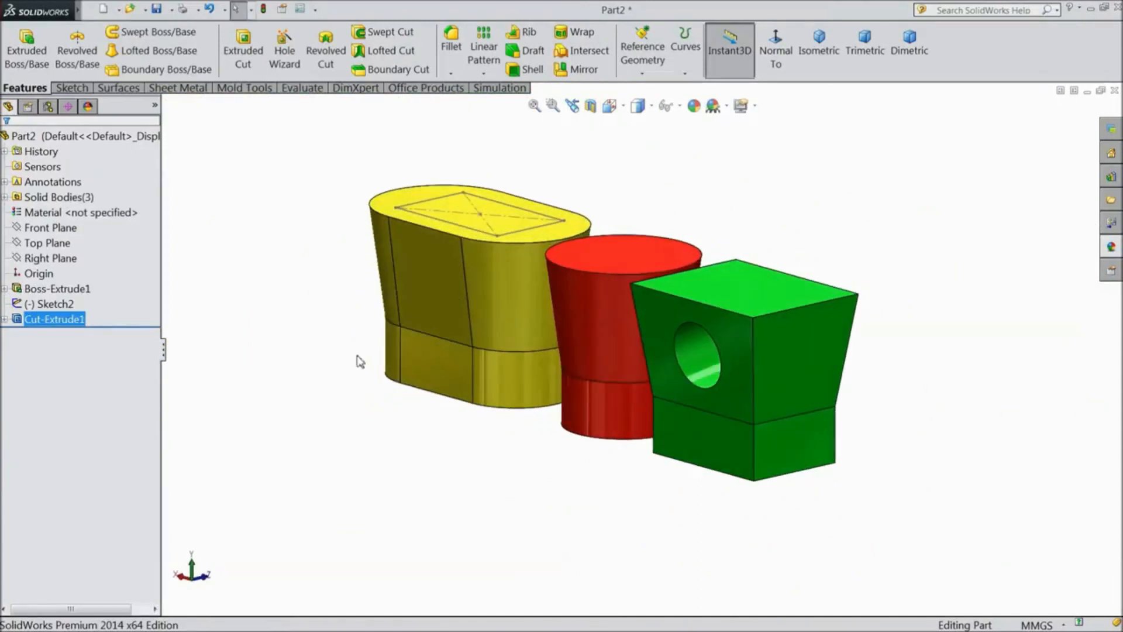
pyautogui.click(18, 321)
pyautogui.click(26, 288)
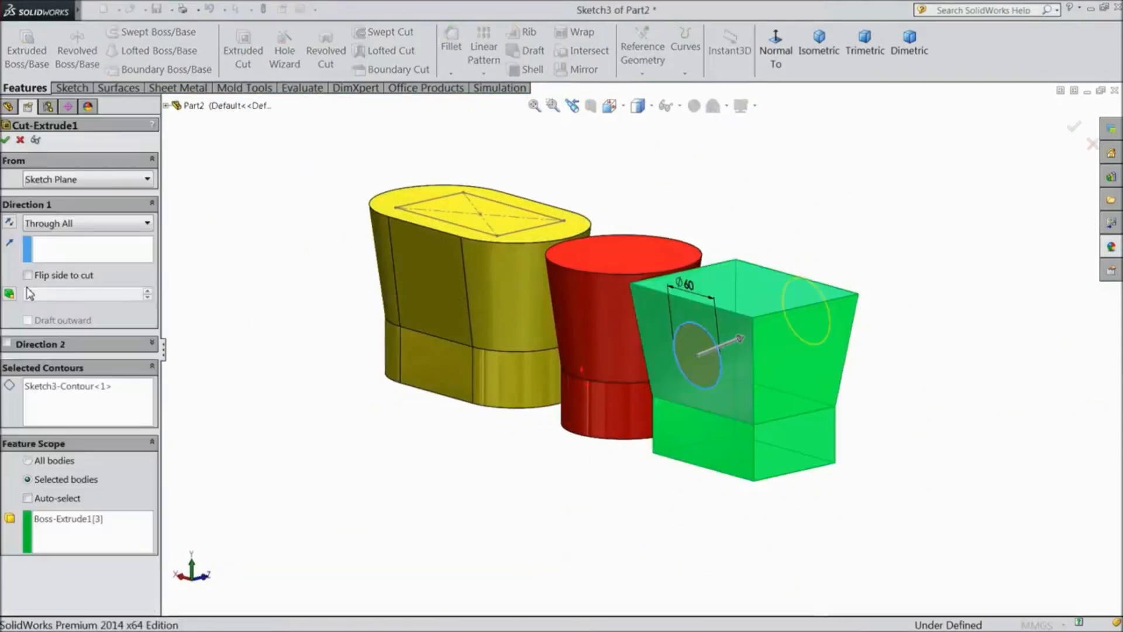
pyautogui.click(64, 225)
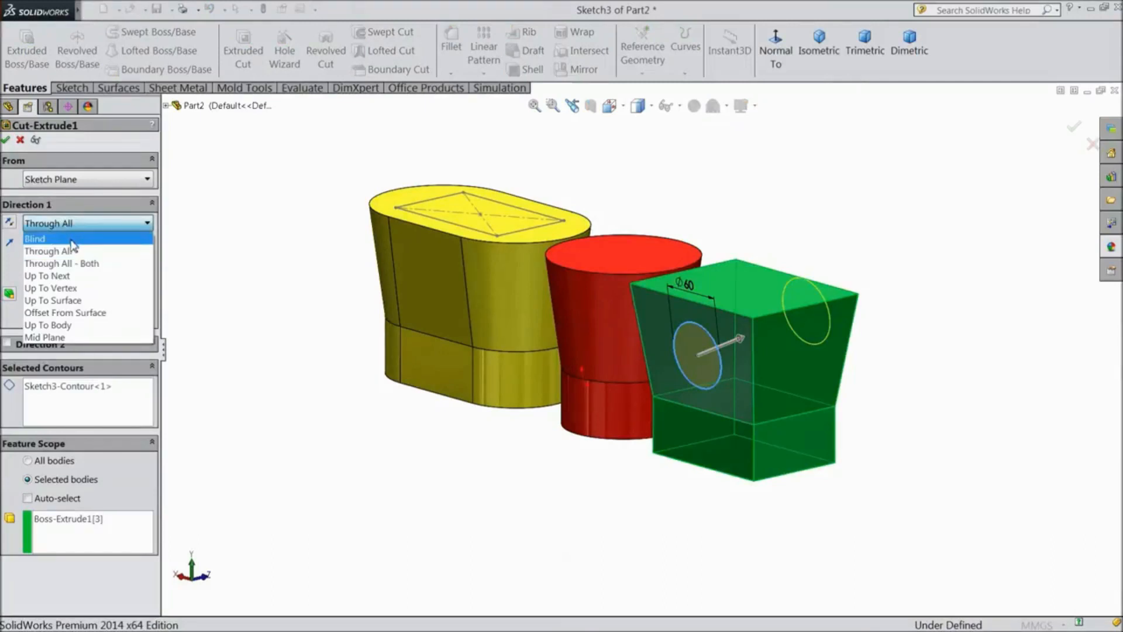
pyautogui.click(66, 277)
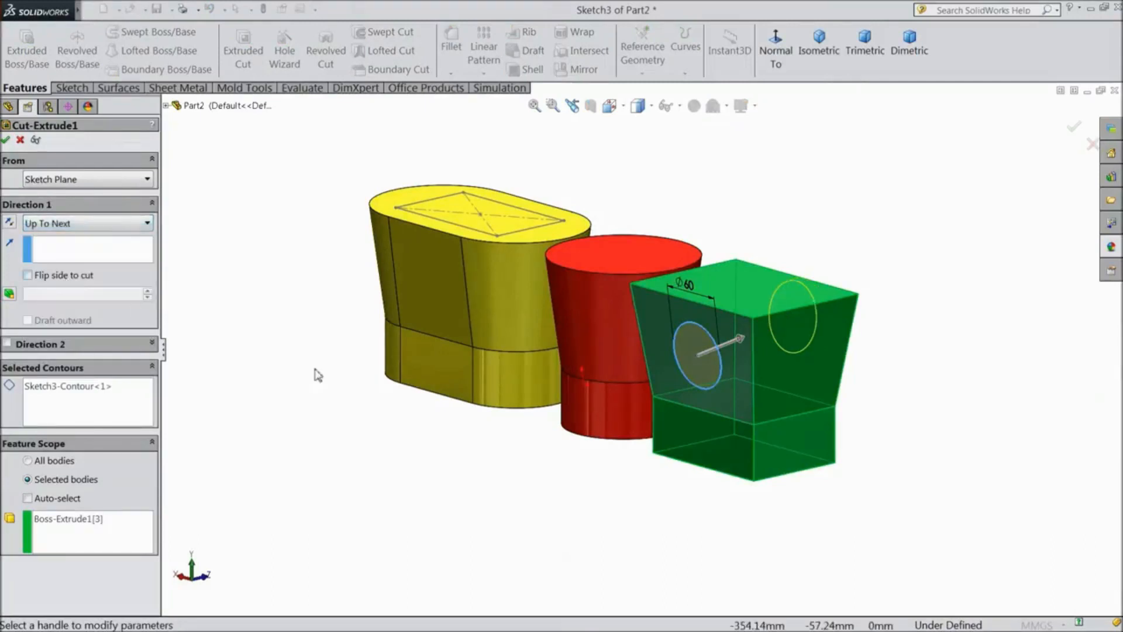
pyautogui.scroll(-2, 707, 353)
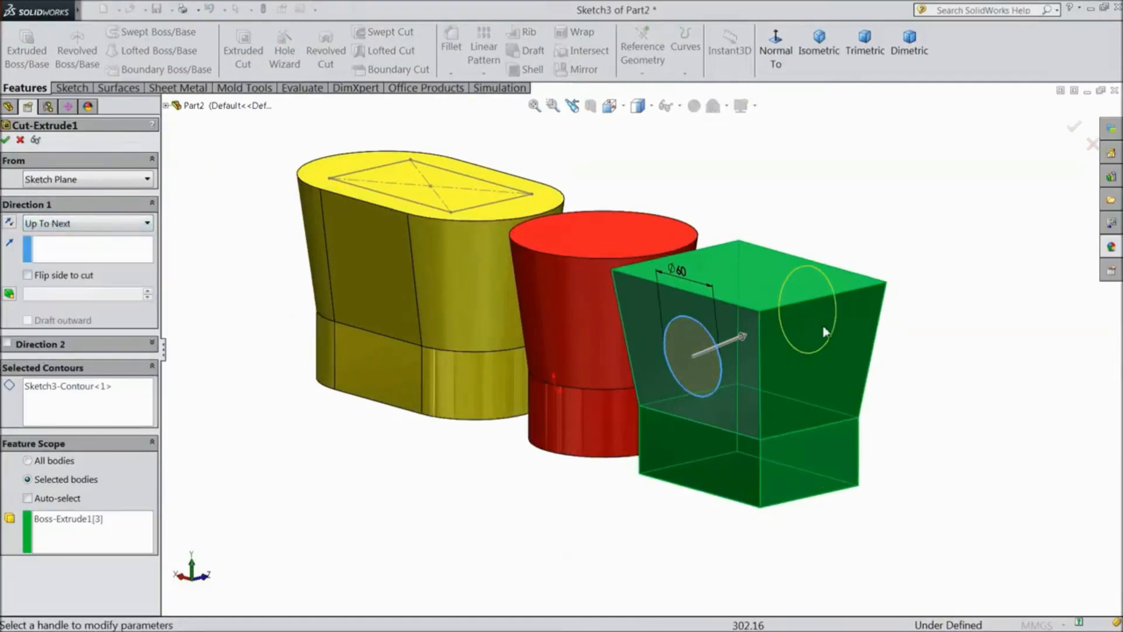
pyautogui.moveTo(910, 338); pyautogui.dragTo(786, 342, button='middle')
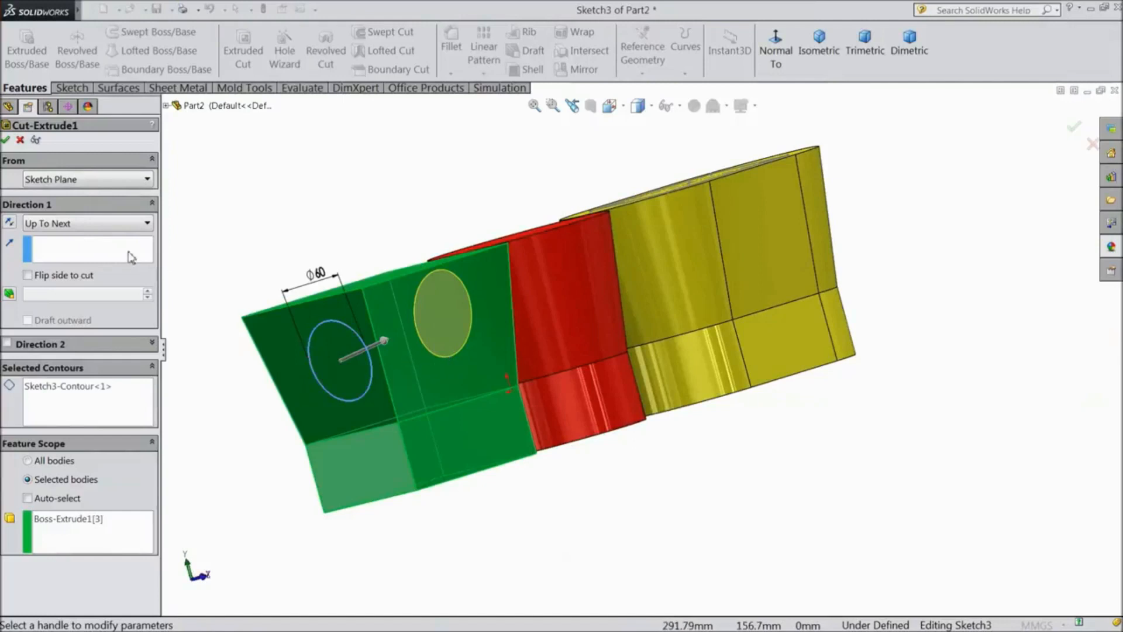
# Step: Set the cut's end condition to Up To Vertex, ending at the slanted vertical edge of the green block's upper section
pyautogui.click(51, 232)
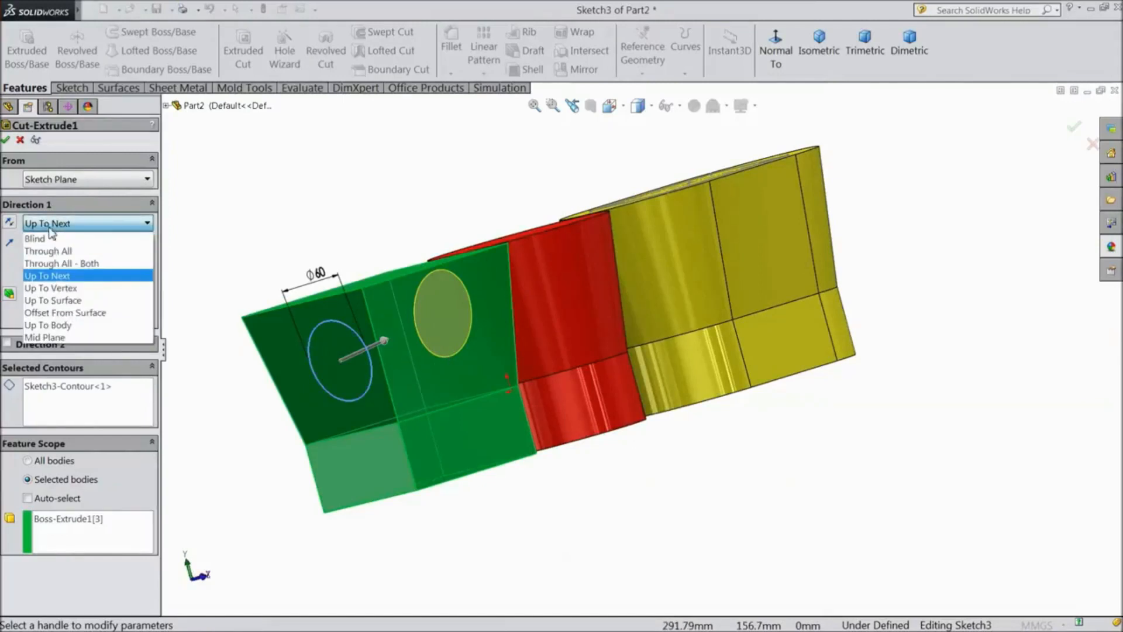
pyautogui.click(59, 290)
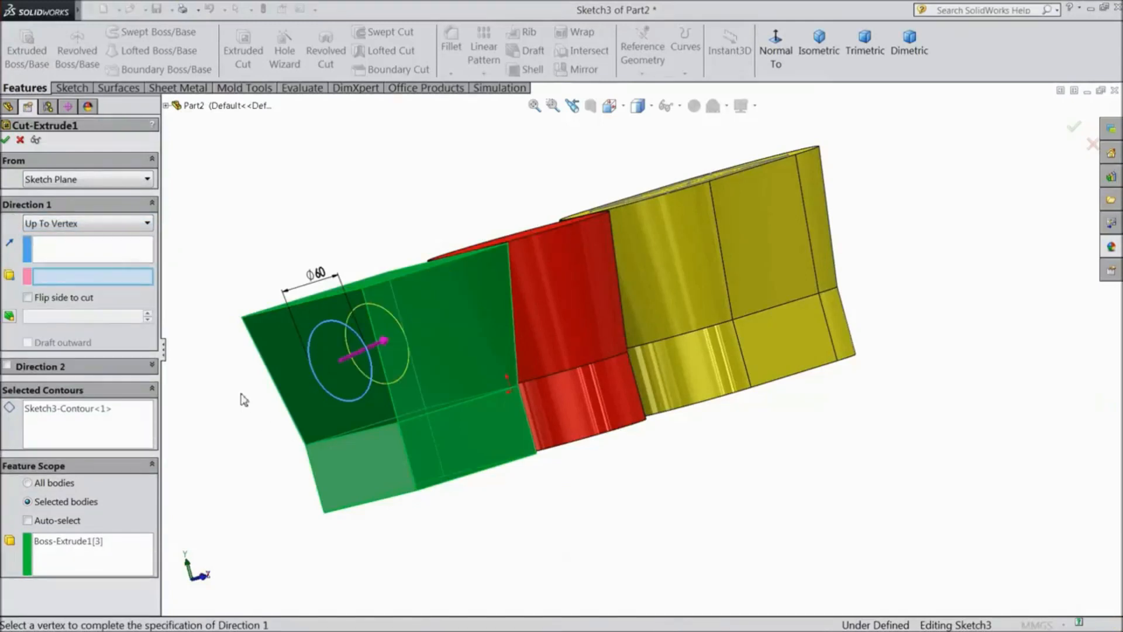
pyautogui.moveTo(244, 396); pyautogui.dragTo(281, 416, button='middle')
pyautogui.scroll(-3, 594, 391)
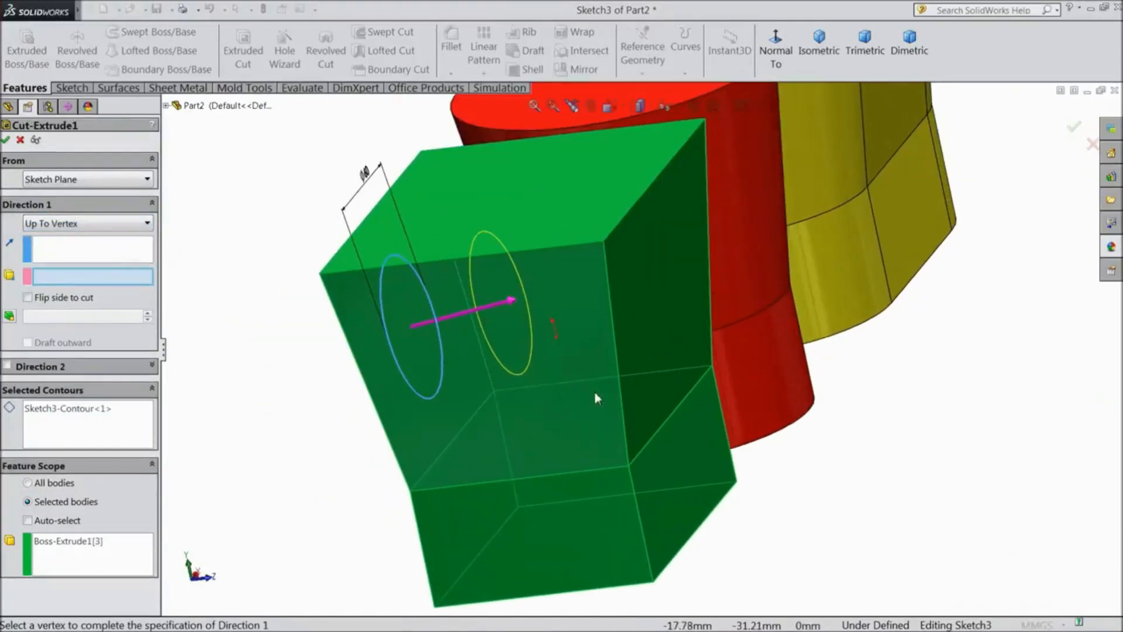
pyautogui.click(616, 354)
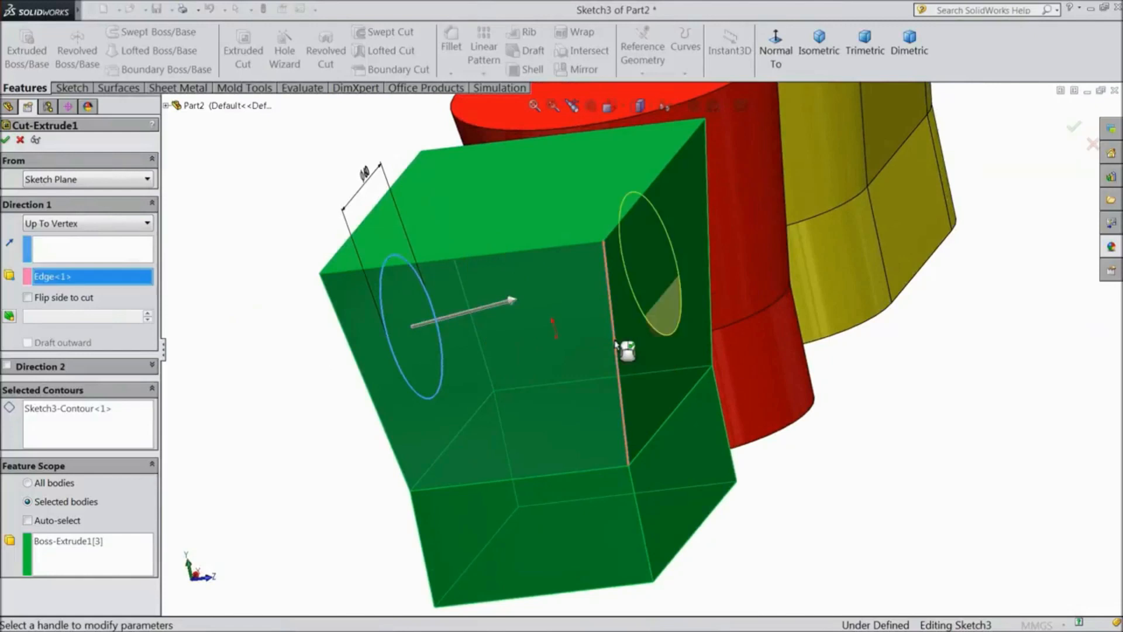
pyautogui.click(1073, 129)
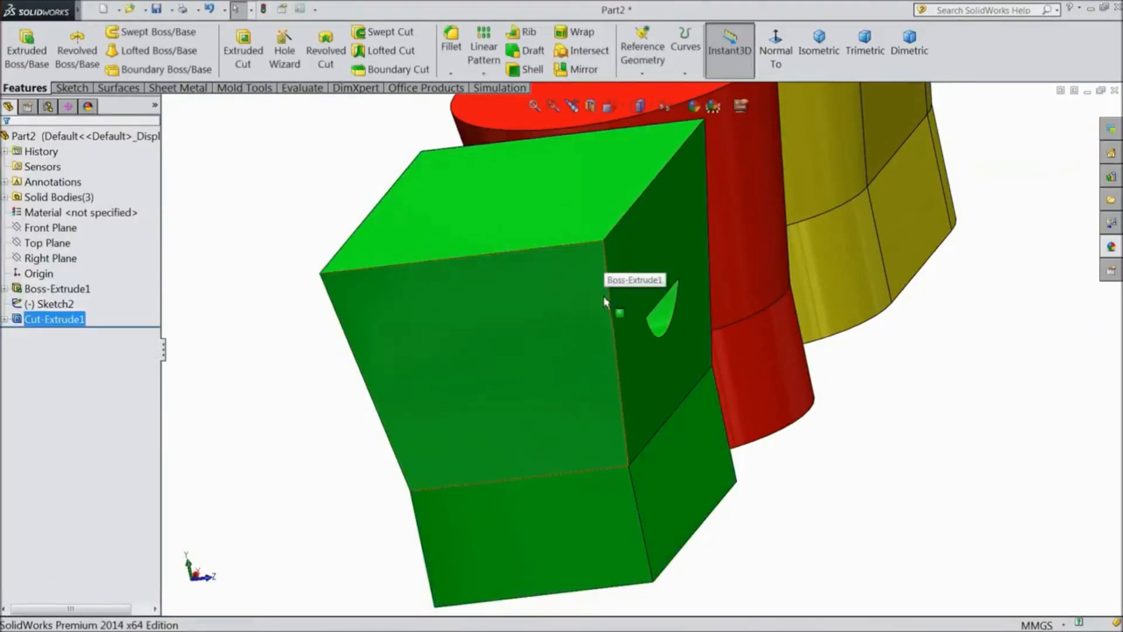
# Step: Edit the hole's cut so it ends Up To Surface at the slanted face on the far side of the green block
pyautogui.moveTo(801, 371); pyautogui.dragTo(894, 373, button='middle')
pyautogui.scroll(3, 899, 370)
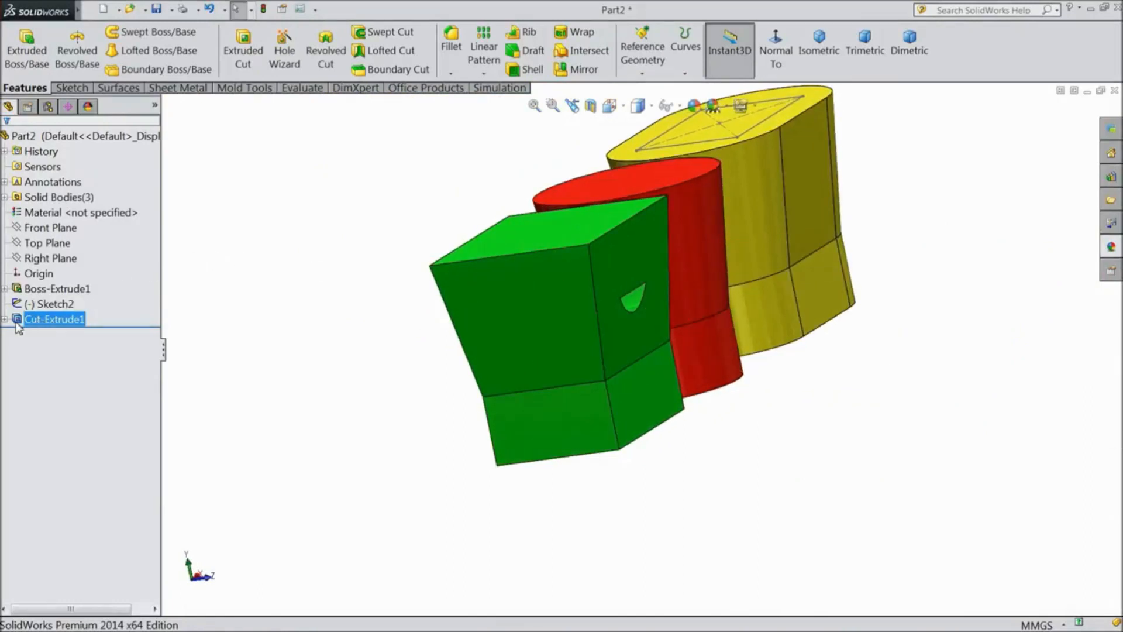
pyautogui.click(23, 289)
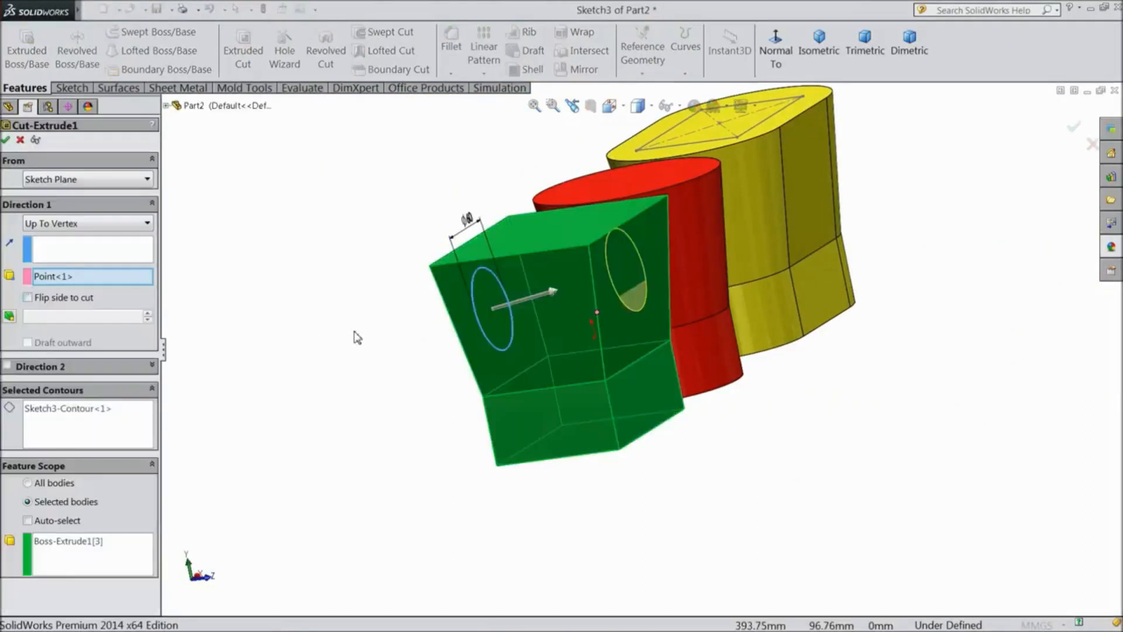
pyautogui.click(64, 223)
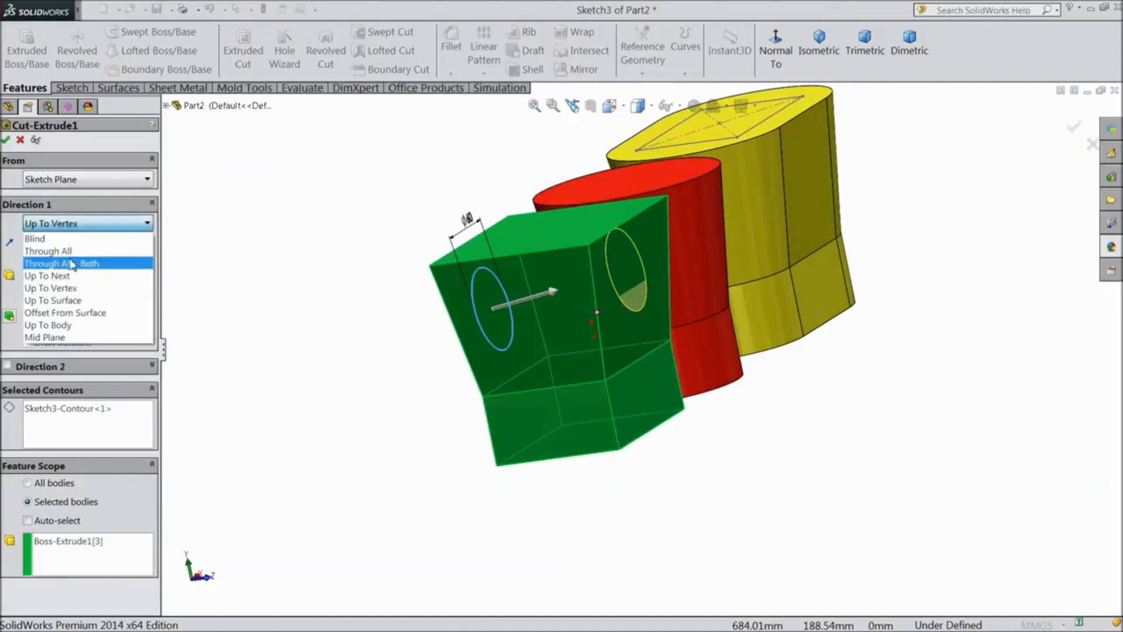
pyautogui.click(70, 302)
pyautogui.moveTo(346, 388)
pyautogui.mouseDown(button='middle')
pyautogui.moveTo(341, 353)
pyautogui.moveTo(353, 394)
pyautogui.mouseUp(button='middle')
pyautogui.scroll(-3, 510, 345)
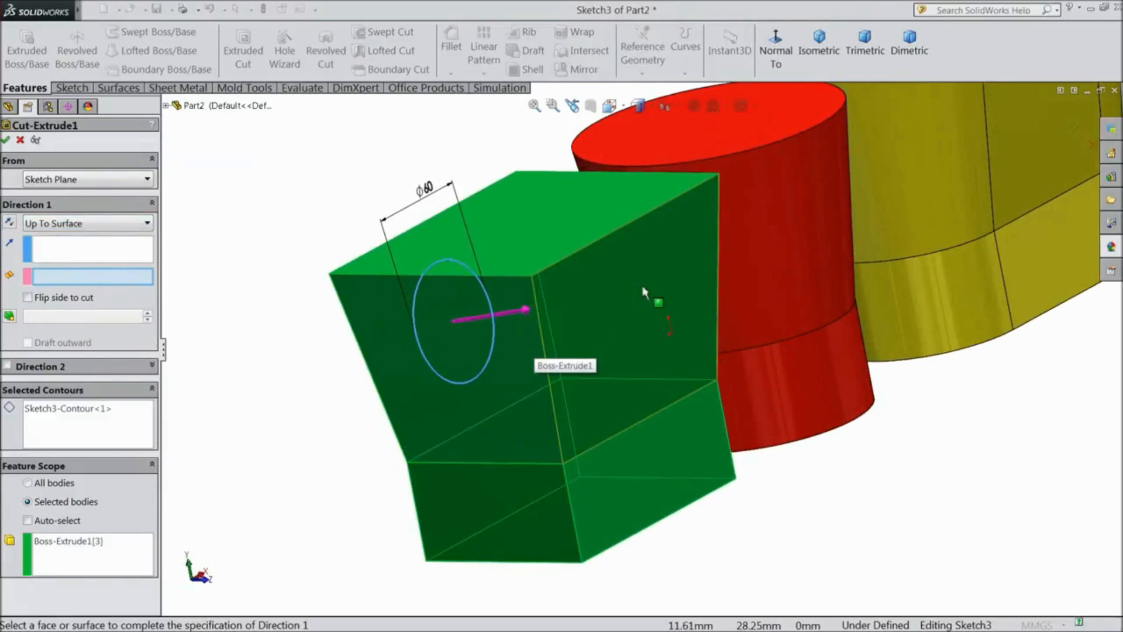
pyautogui.click(651, 311)
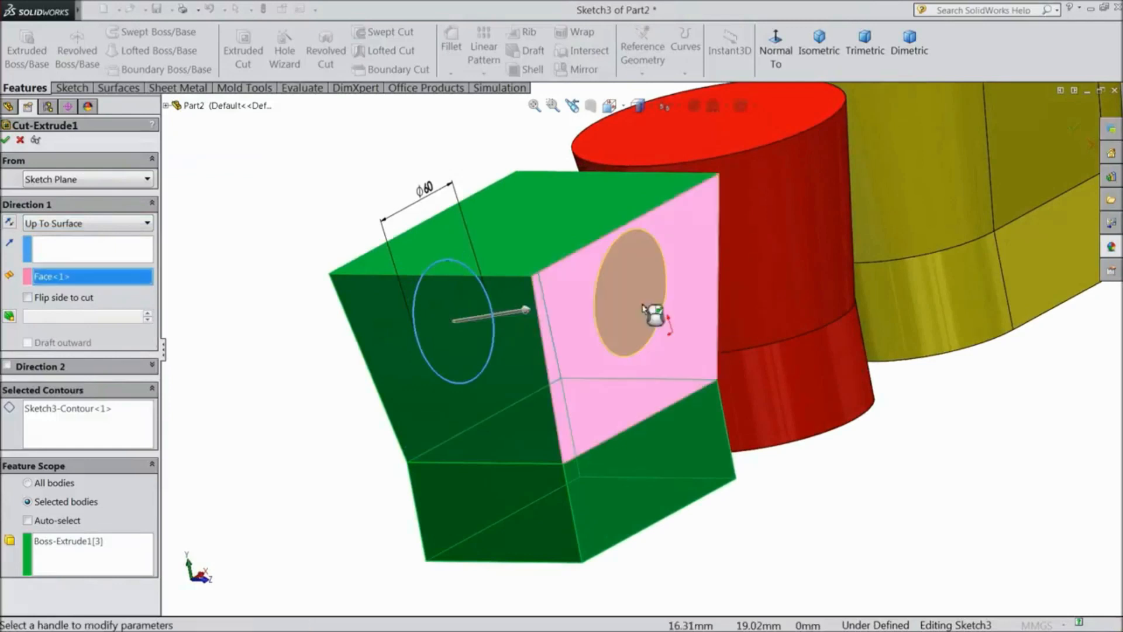
pyautogui.click(5, 140)
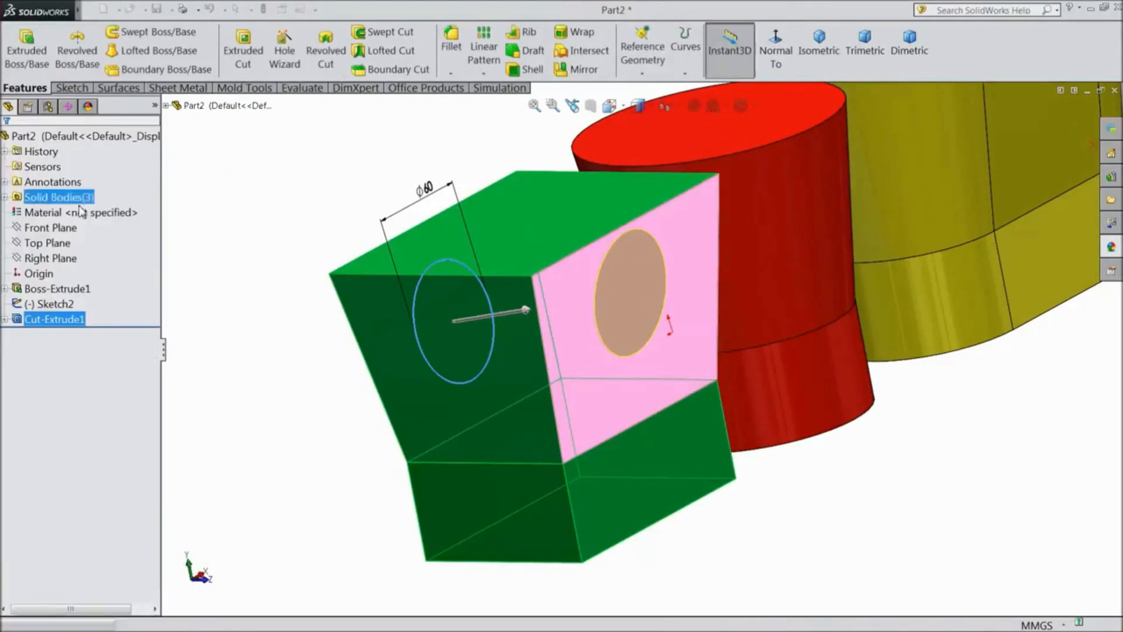
# Step: Edit the hole's cut to use the Mid Plane end condition and extend its total depth to 290 mm
pyautogui.moveTo(271, 290); pyautogui.dragTo(240, 301, button='middle')
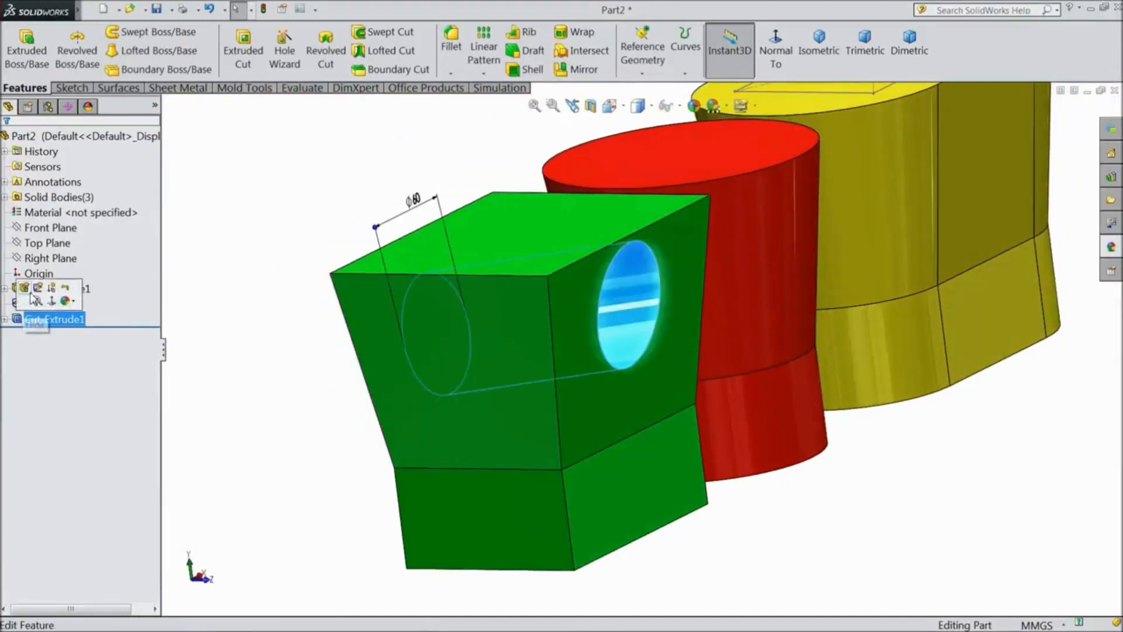
pyautogui.click(31, 291)
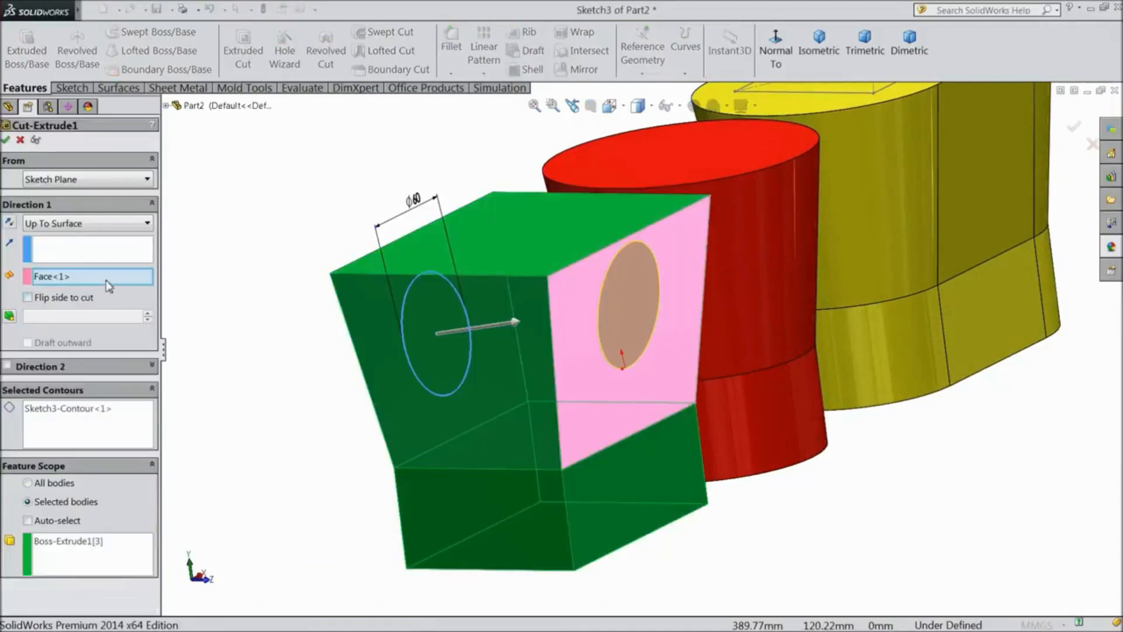
pyautogui.click(84, 224)
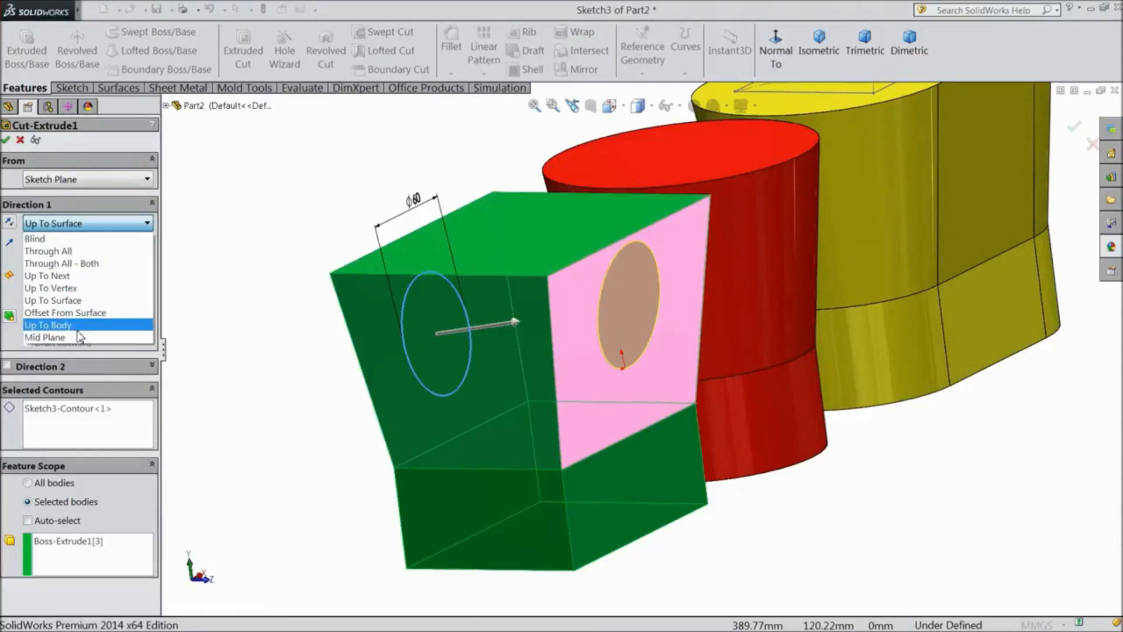
pyautogui.click(47, 338)
pyautogui.moveTo(304, 351); pyautogui.dragTo(349, 343, button='middle')
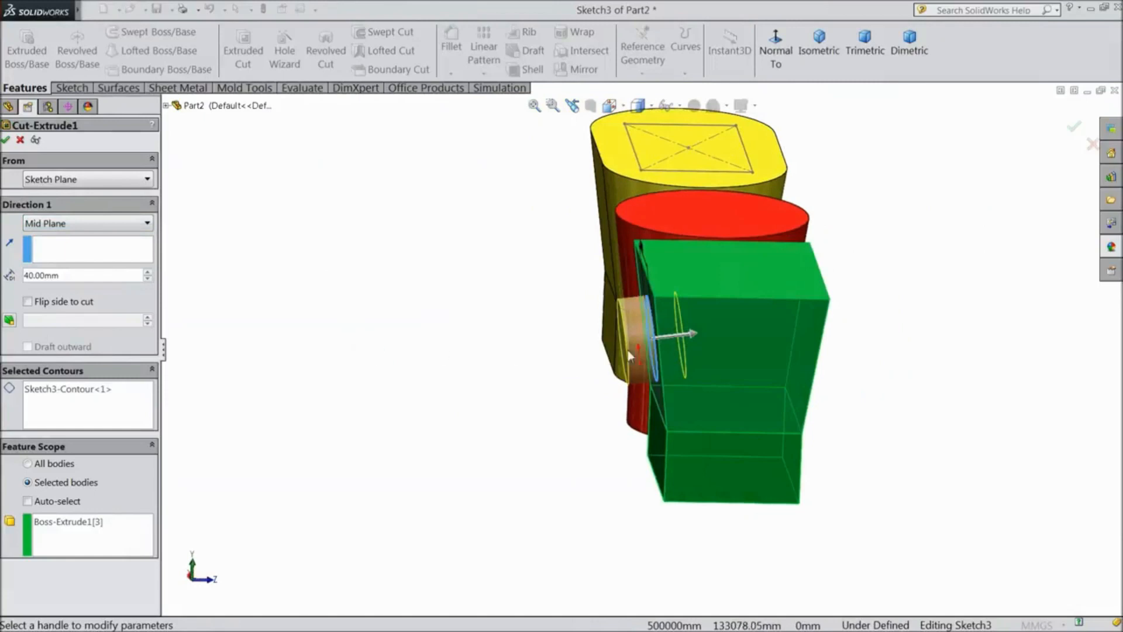
pyautogui.moveTo(693, 333); pyautogui.dragTo(872, 340)
pyautogui.scroll(-1, 666, 318)
pyautogui.moveTo(504, 424); pyautogui.dragTo(529, 431, button='middle')
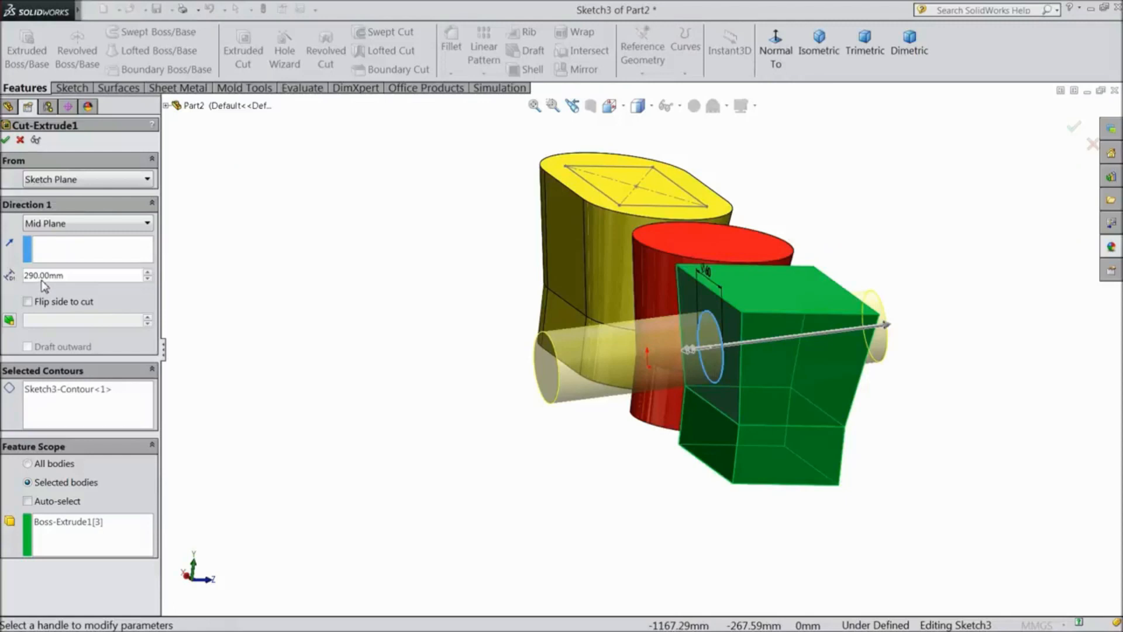
# Step: Switch the hole's cut to Blind and enable Direction 2 with a blind depth of 125 mm
pyautogui.click(43, 230)
pyautogui.click(44, 235)
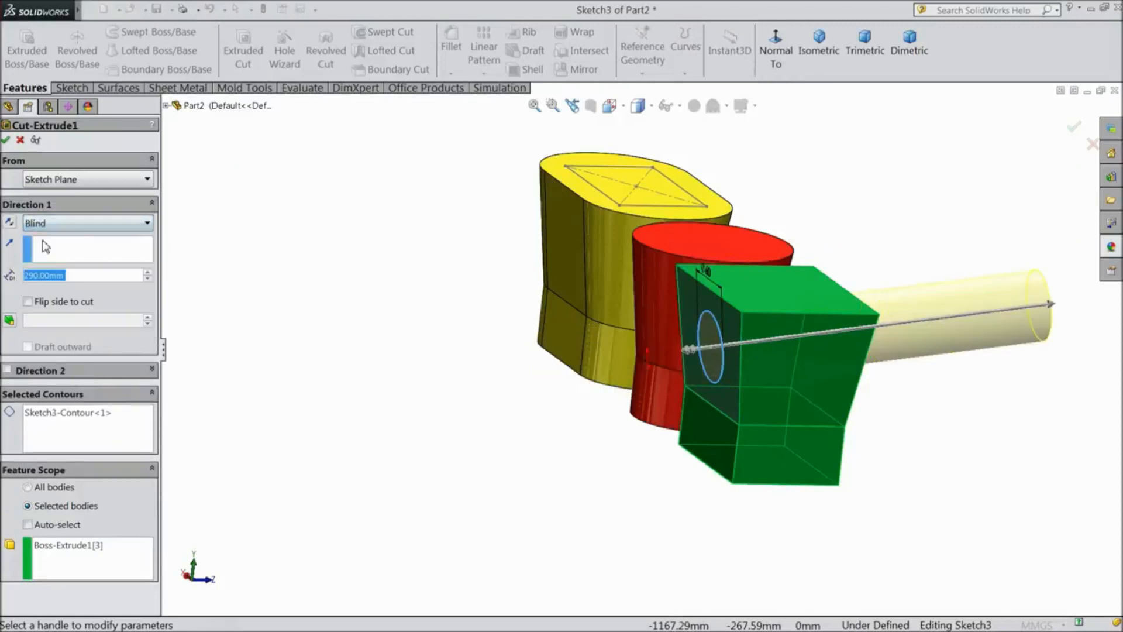
pyautogui.click(7, 370)
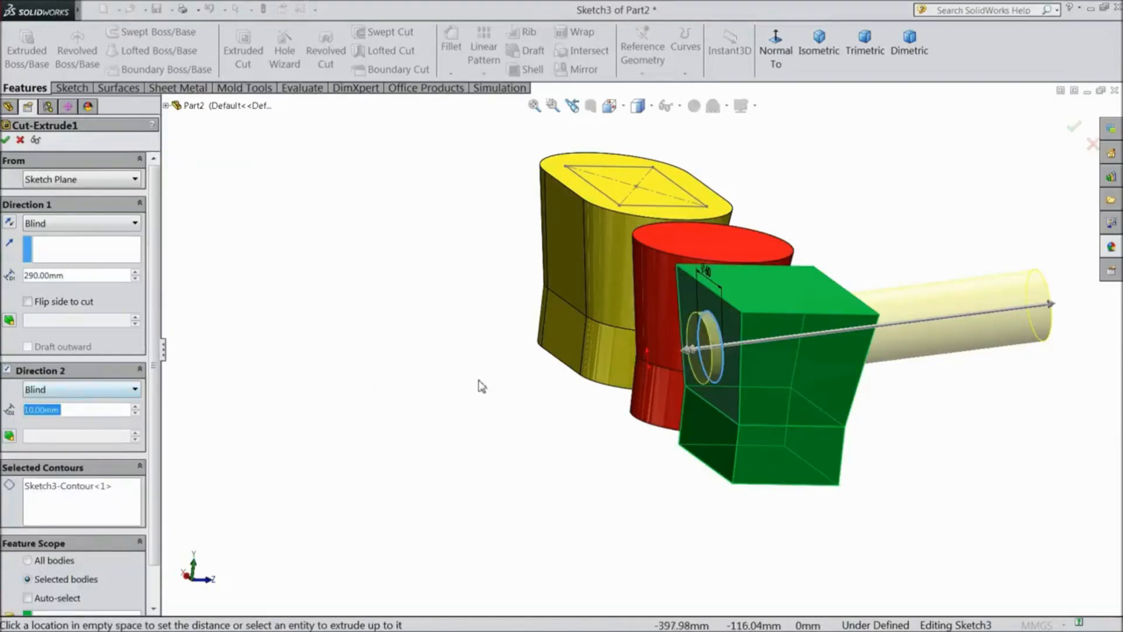
pyautogui.moveTo(687, 351); pyautogui.dragTo(600, 359)
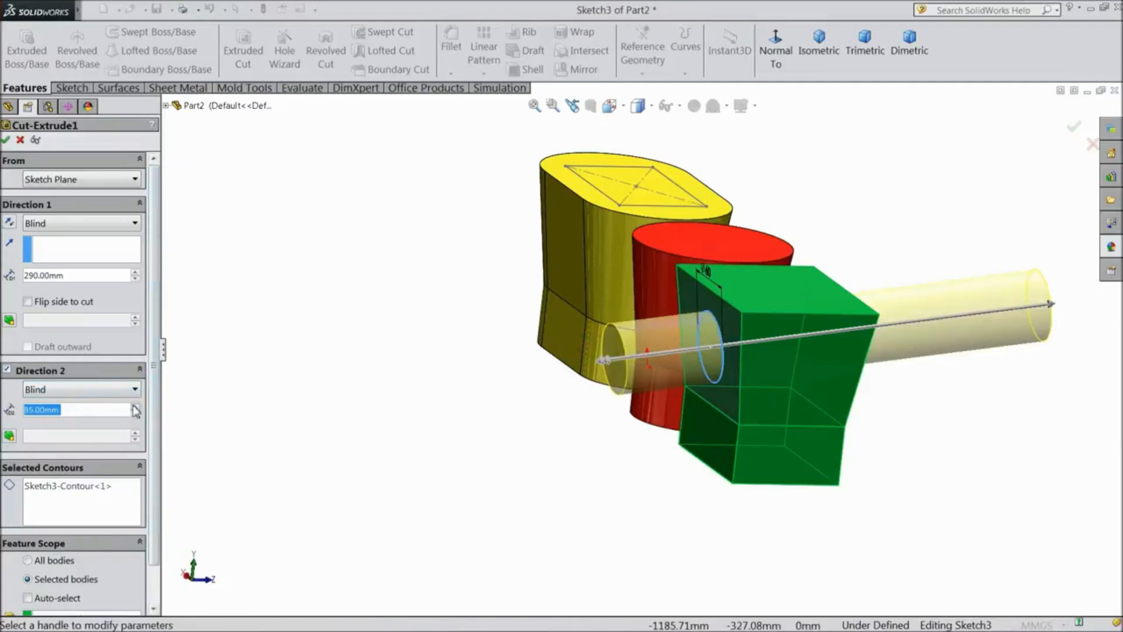
pyautogui.click(134, 406)
pyautogui.click(134, 407)
pyautogui.click(134, 407)
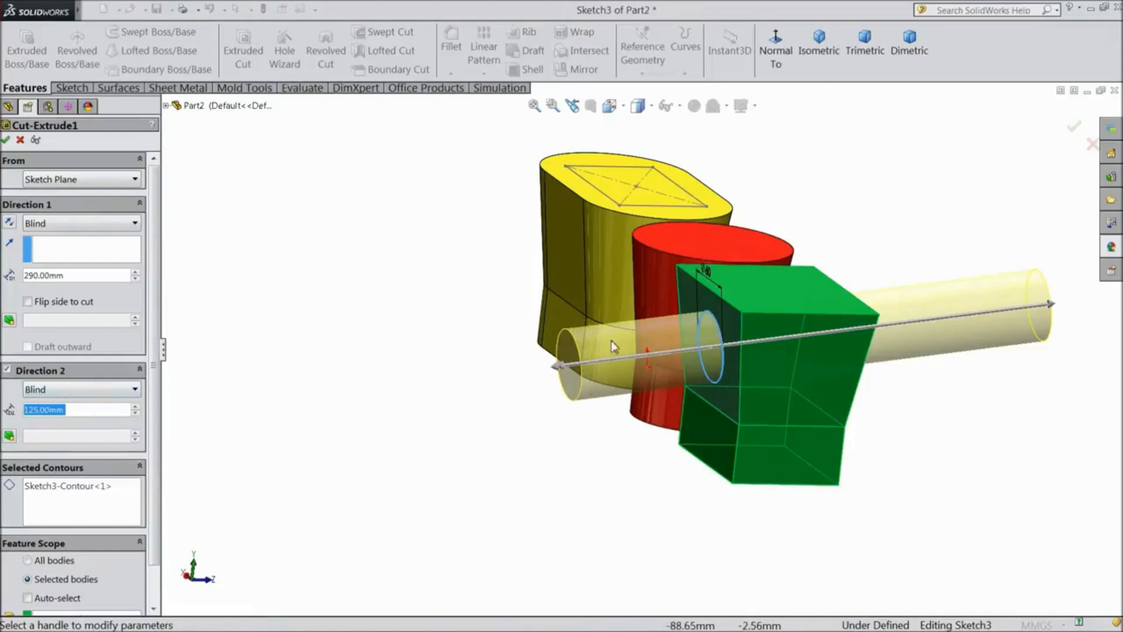
# Step: Turn off Direction 2 on the hole's cut and finish it with the Through All end condition
pyautogui.click(7, 369)
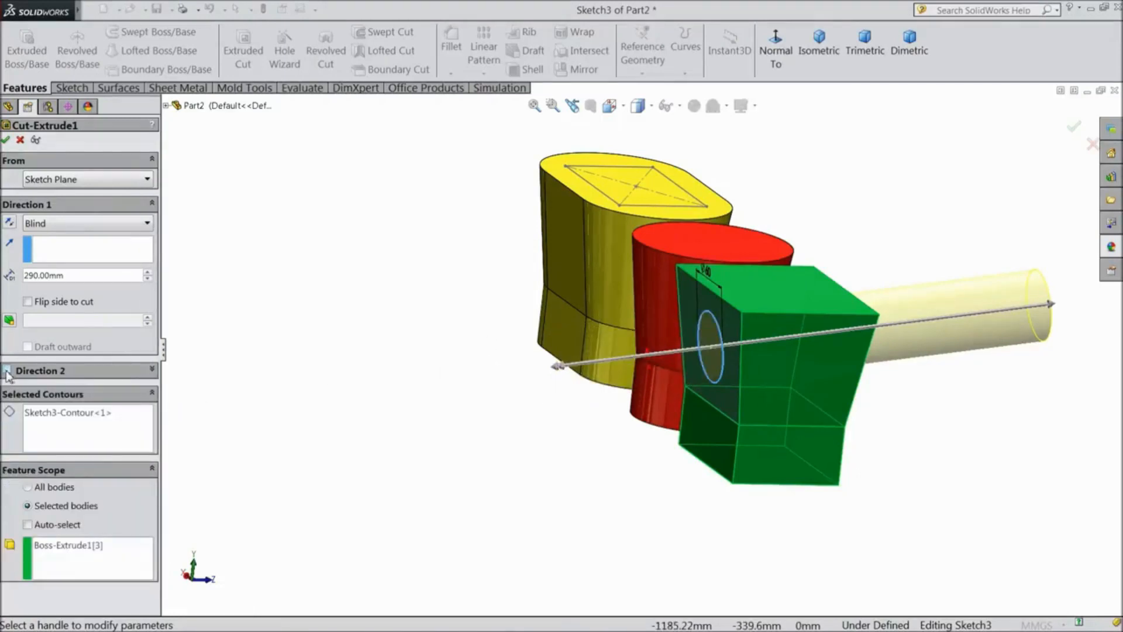
pyautogui.click(93, 435)
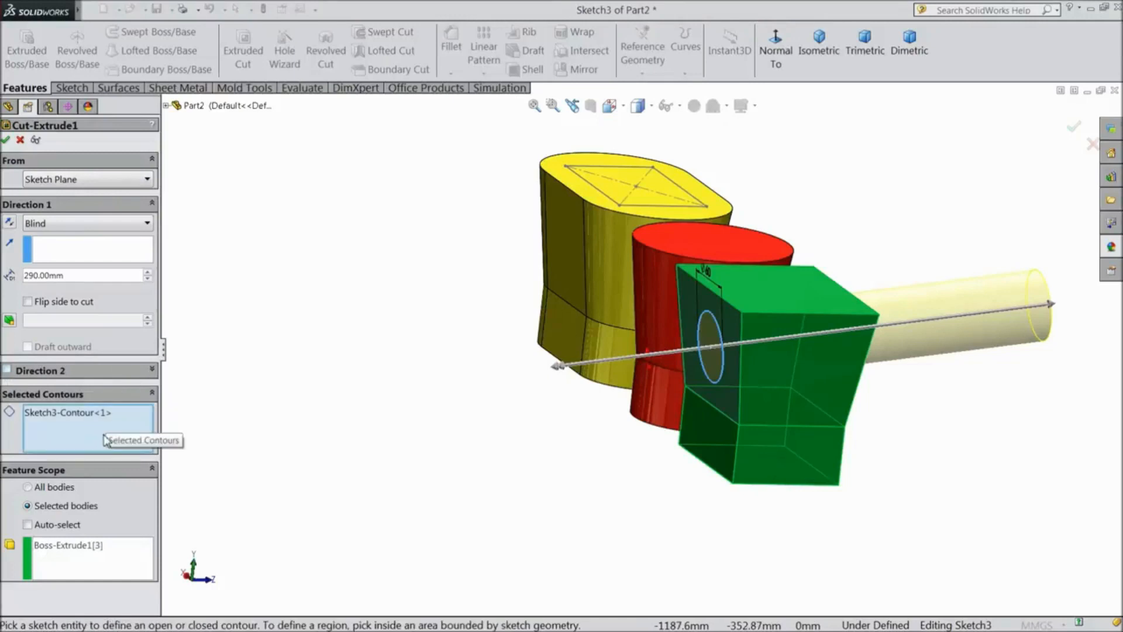
pyautogui.scroll(-2, 717, 377)
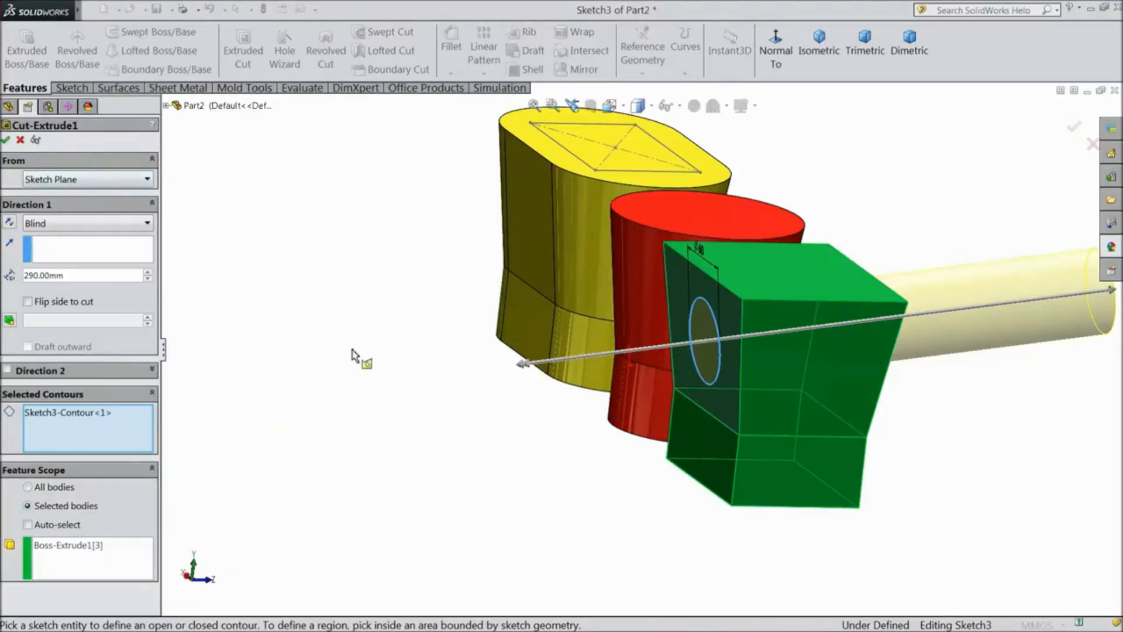
pyautogui.moveTo(359, 358); pyautogui.dragTo(319, 350, button='middle')
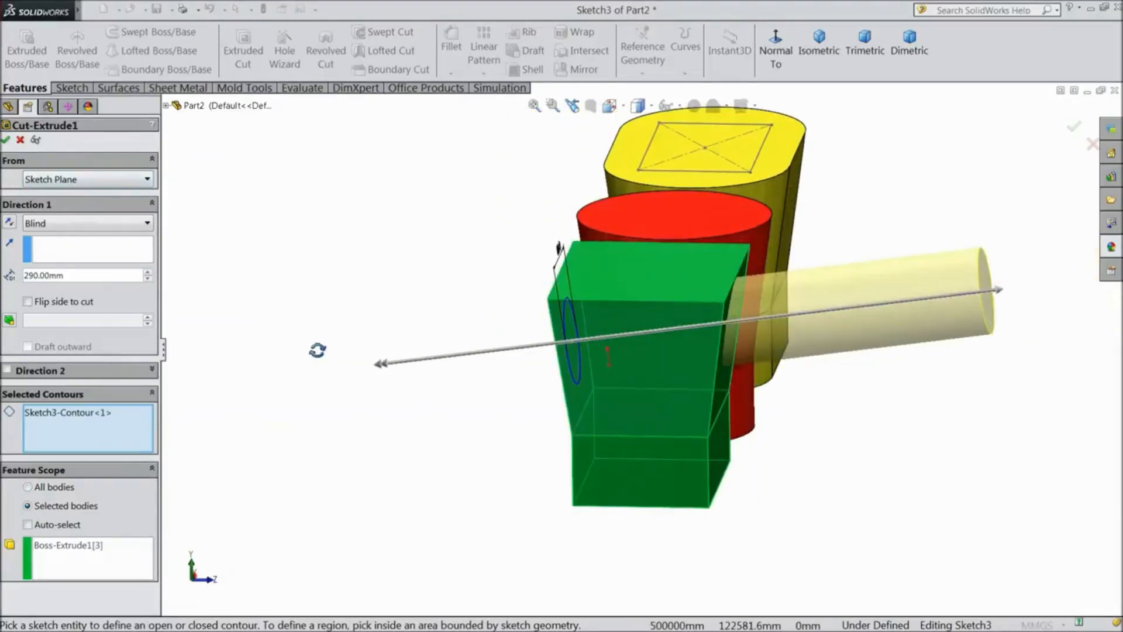
pyautogui.click(40, 224)
pyautogui.click(50, 248)
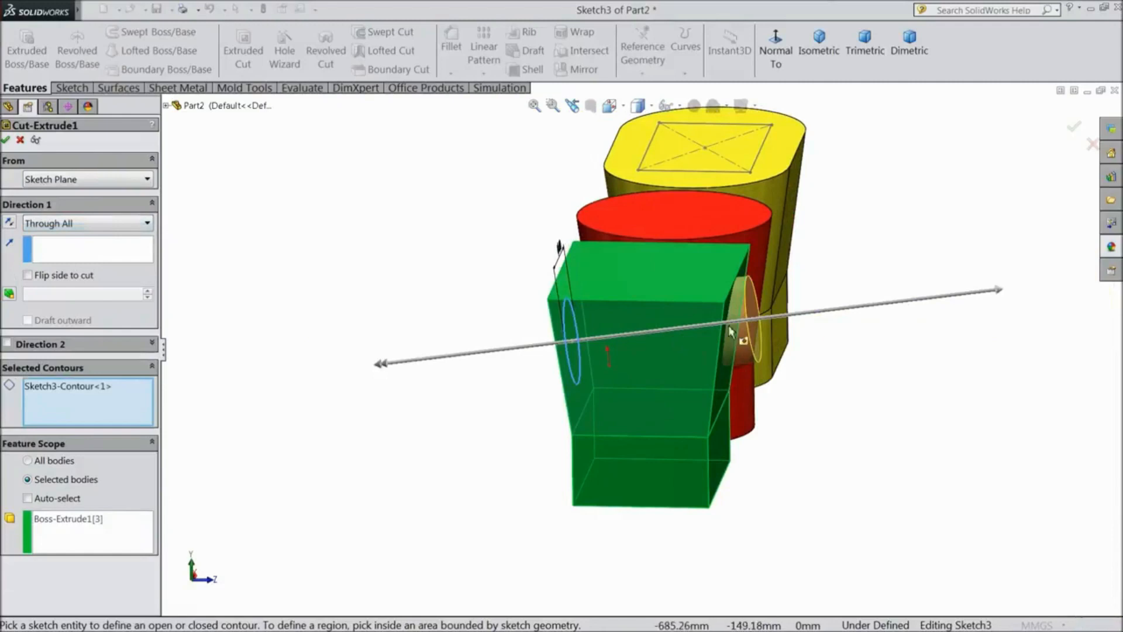
pyautogui.click(7, 140)
pyautogui.moveTo(459, 416); pyautogui.dragTo(563, 441, button='middle')
pyautogui.scroll(3, 477, 297)
pyautogui.scroll(-3, 604, 206)
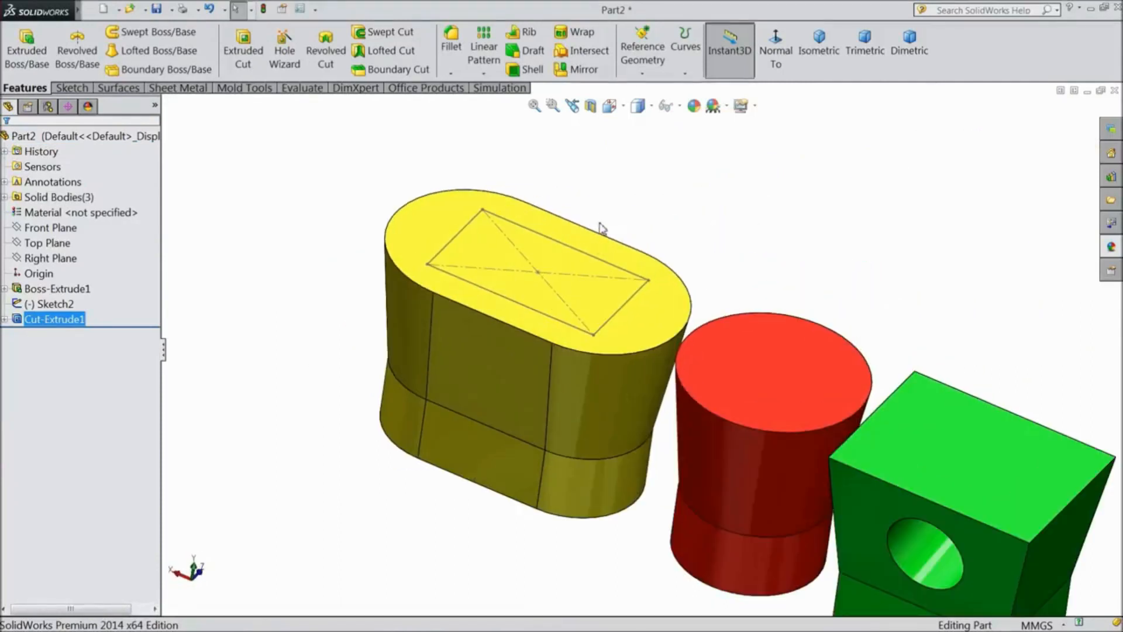
pyautogui.click(545, 321)
pyautogui.click(63, 309)
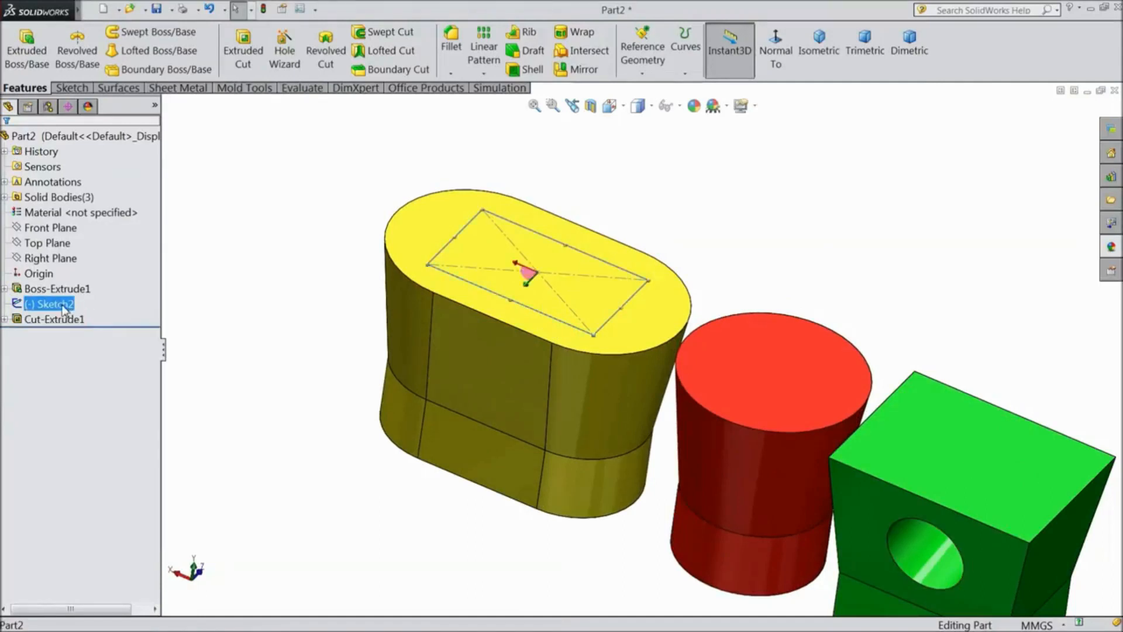
pyautogui.click(243, 51)
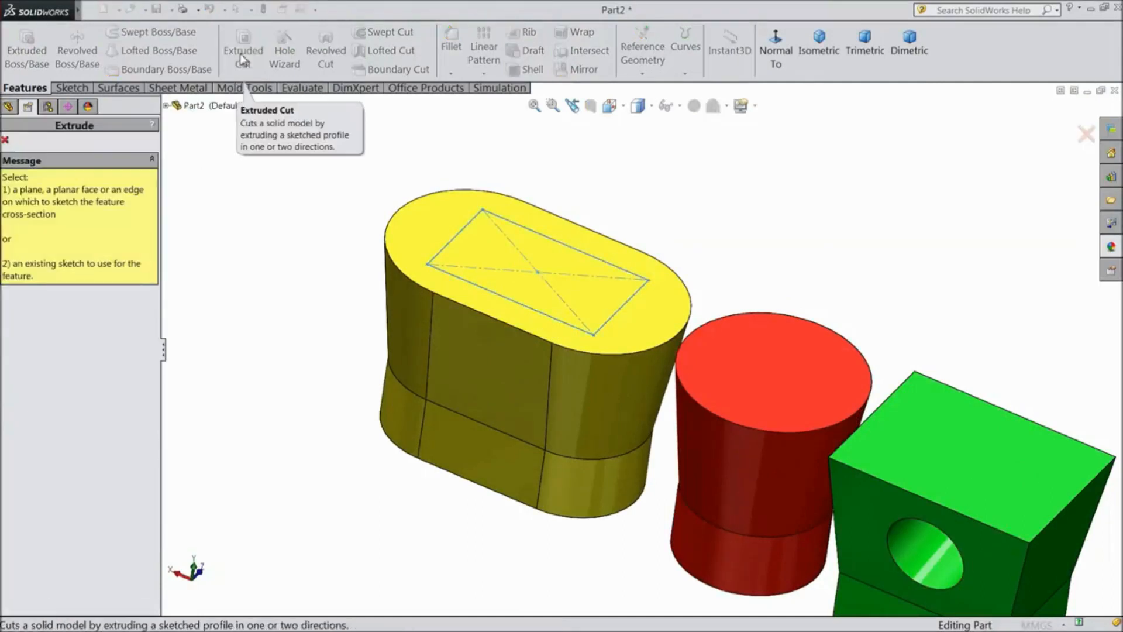
pyautogui.click(6, 140)
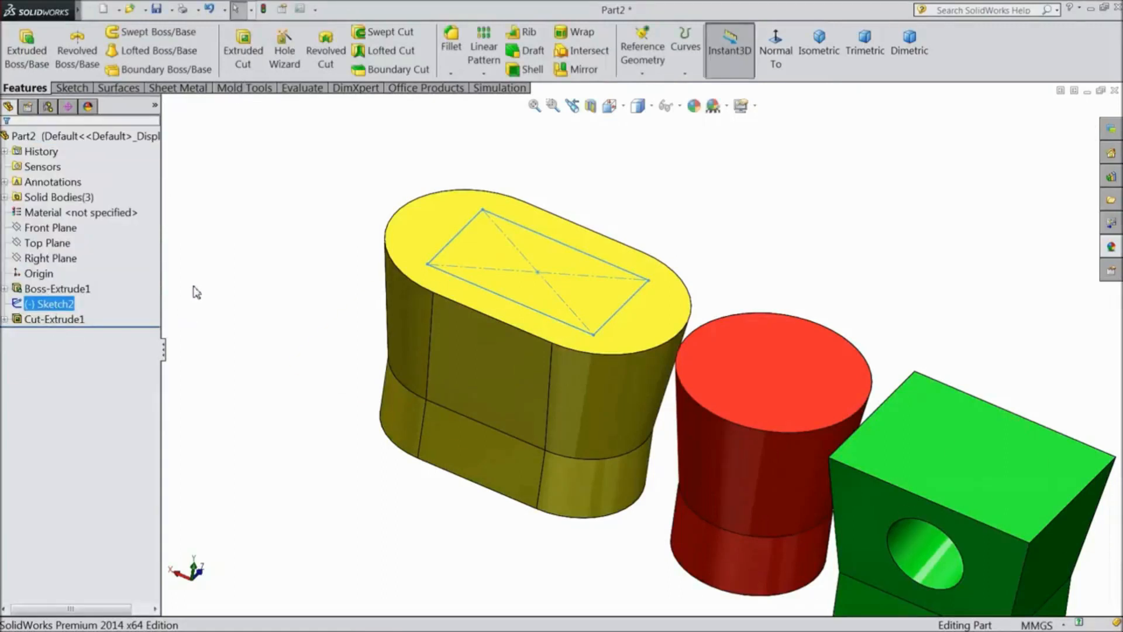
# Step: Create a 40 mm blind Extruded Cut from the rectangle sketch on the yellow body, with Flip side to cut enabled
pyautogui.click(33, 311)
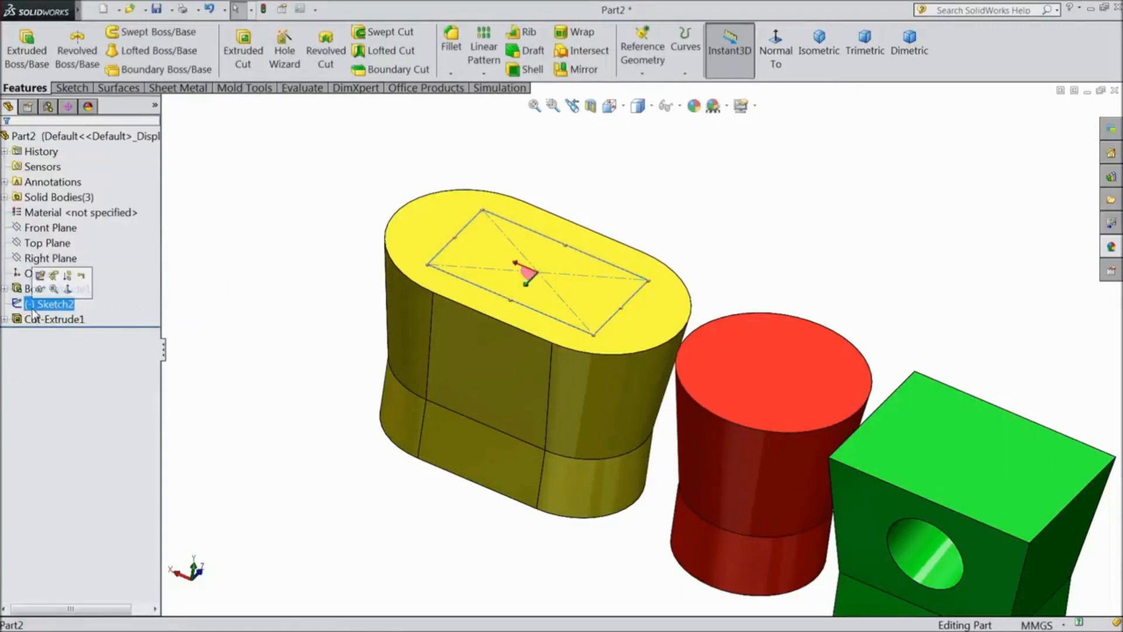
pyautogui.click(243, 52)
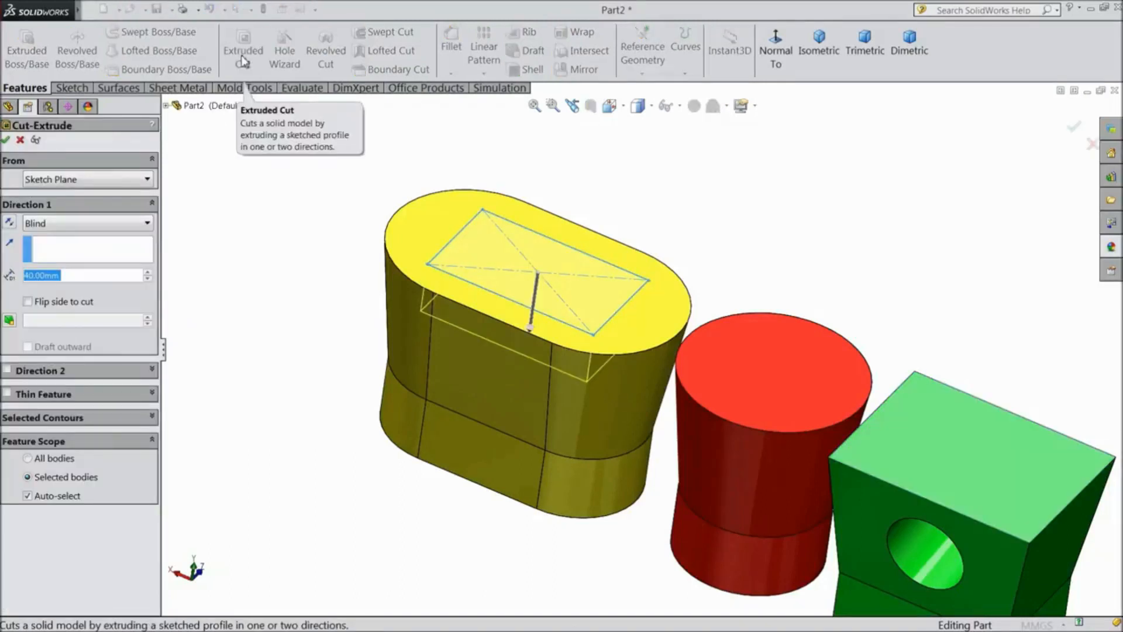
pyautogui.moveTo(401, 400); pyautogui.dragTo(278, 372, button='middle')
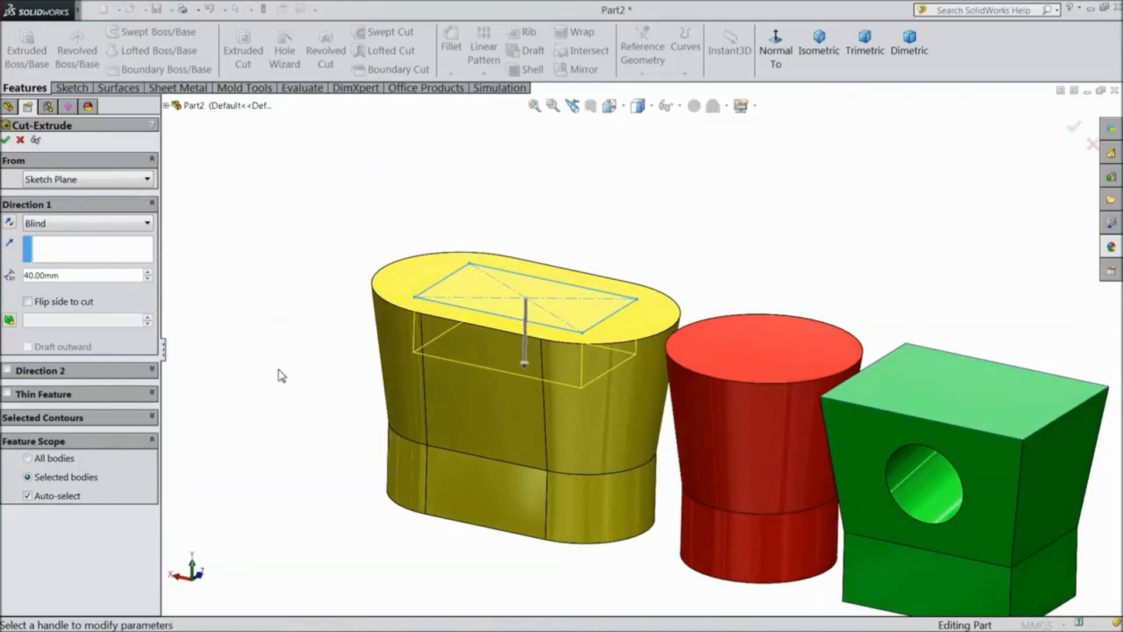
pyautogui.scroll(-1, 570, 367)
pyautogui.scroll(1, 632, 397)
pyautogui.scroll(-2, 632, 397)
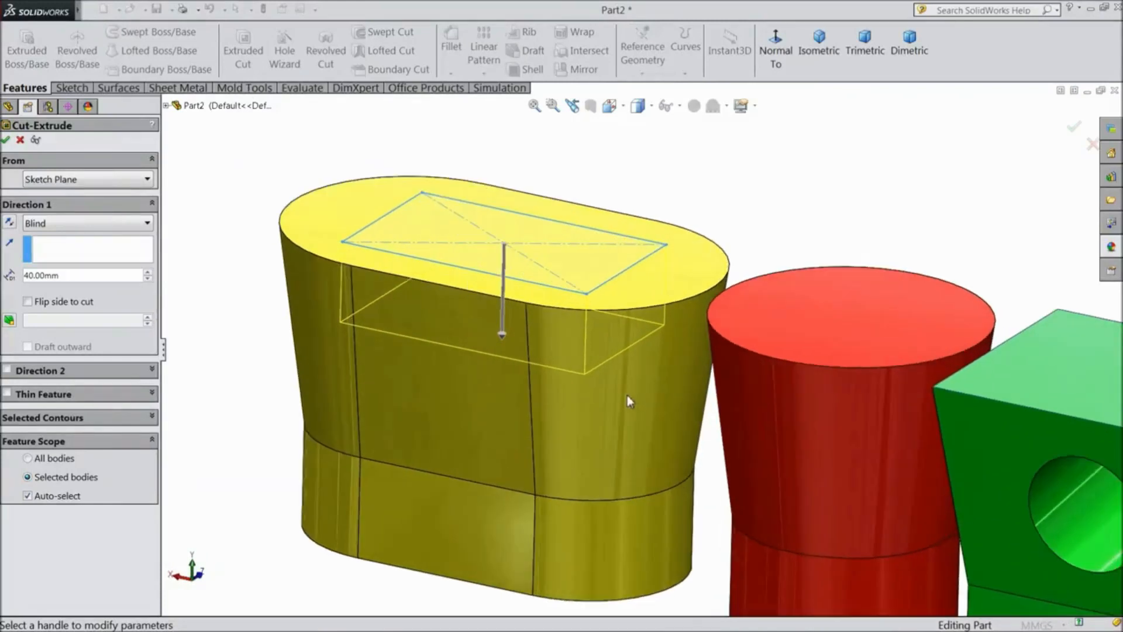
pyautogui.scroll(1, 627, 395)
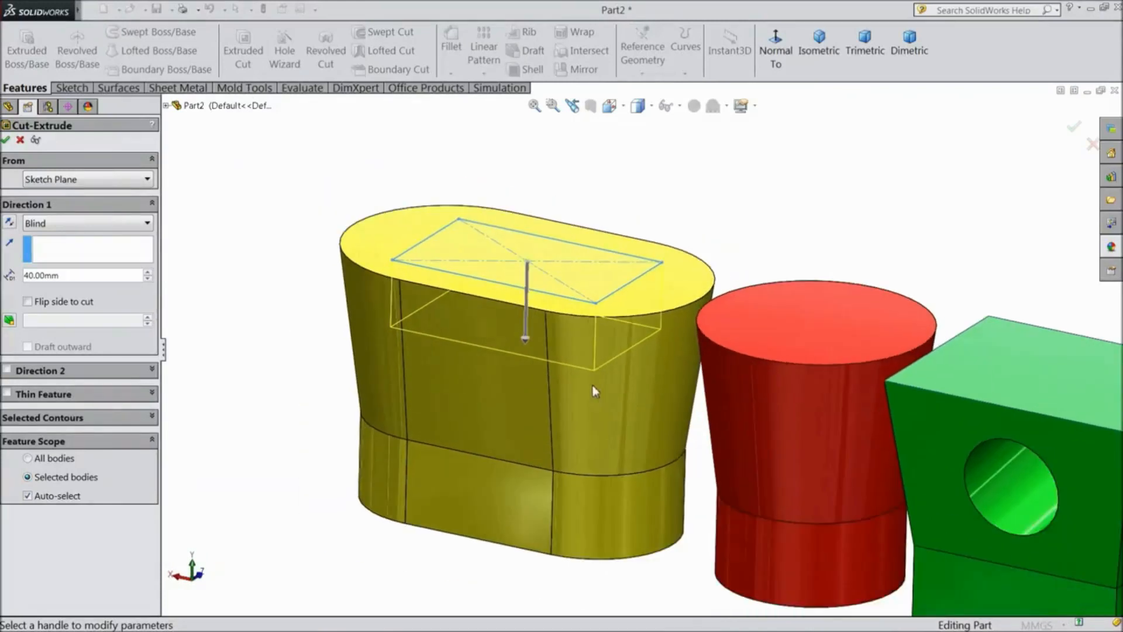
pyautogui.click(73, 225)
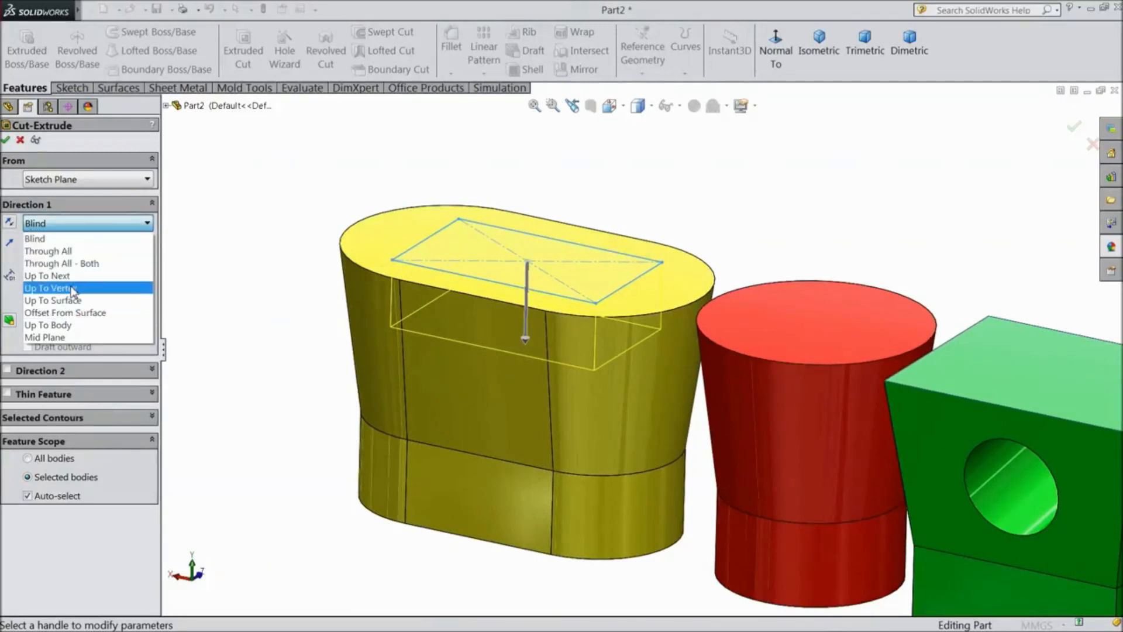
pyautogui.click(74, 226)
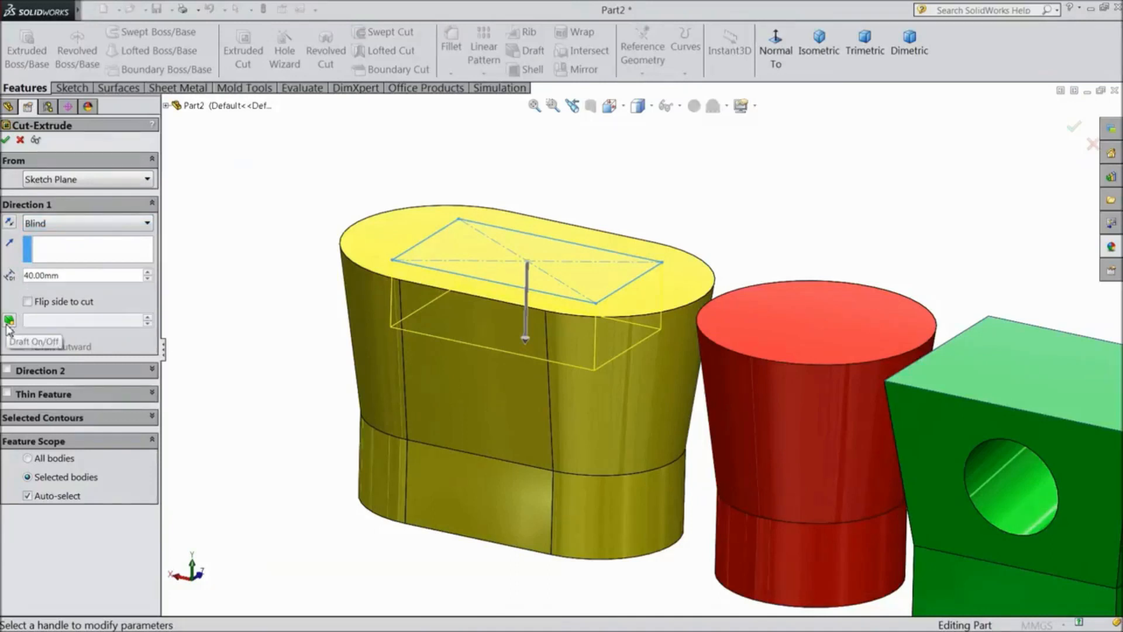
pyautogui.click(27, 301)
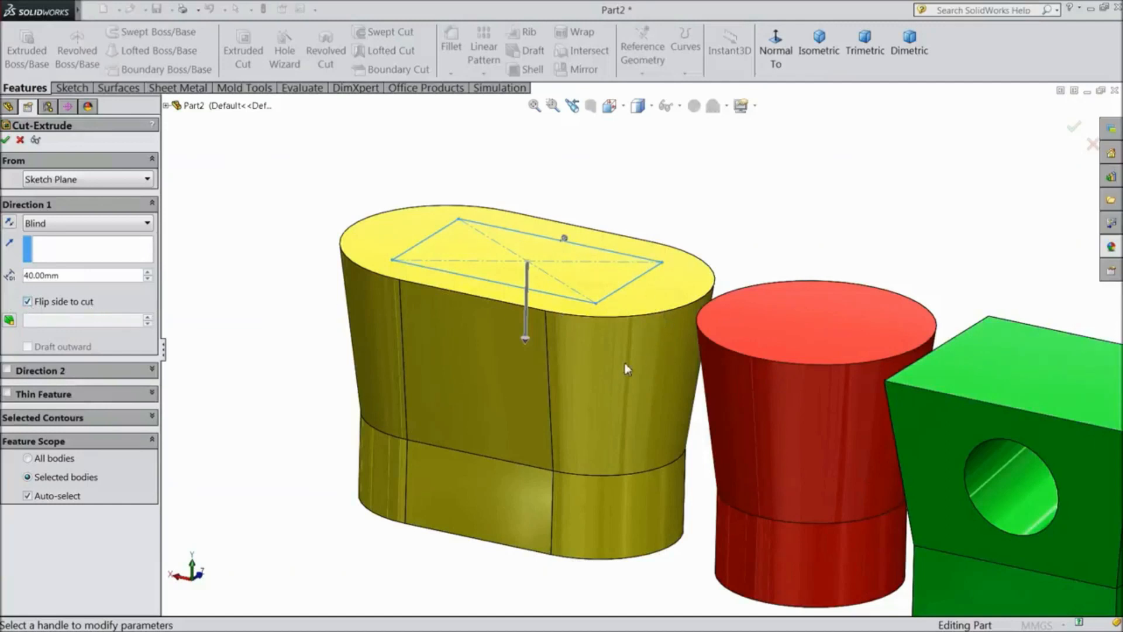
pyautogui.click(5, 140)
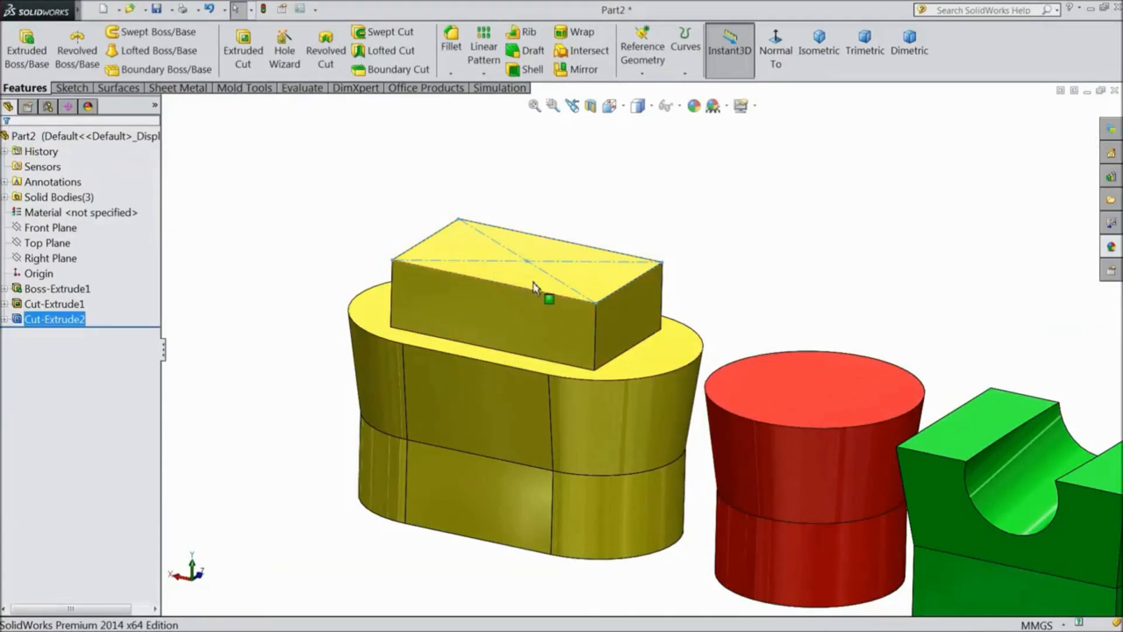
# Step: Edit the rectangle's cut on the yellow body and turn off Flip side to cut
pyautogui.click(24, 326)
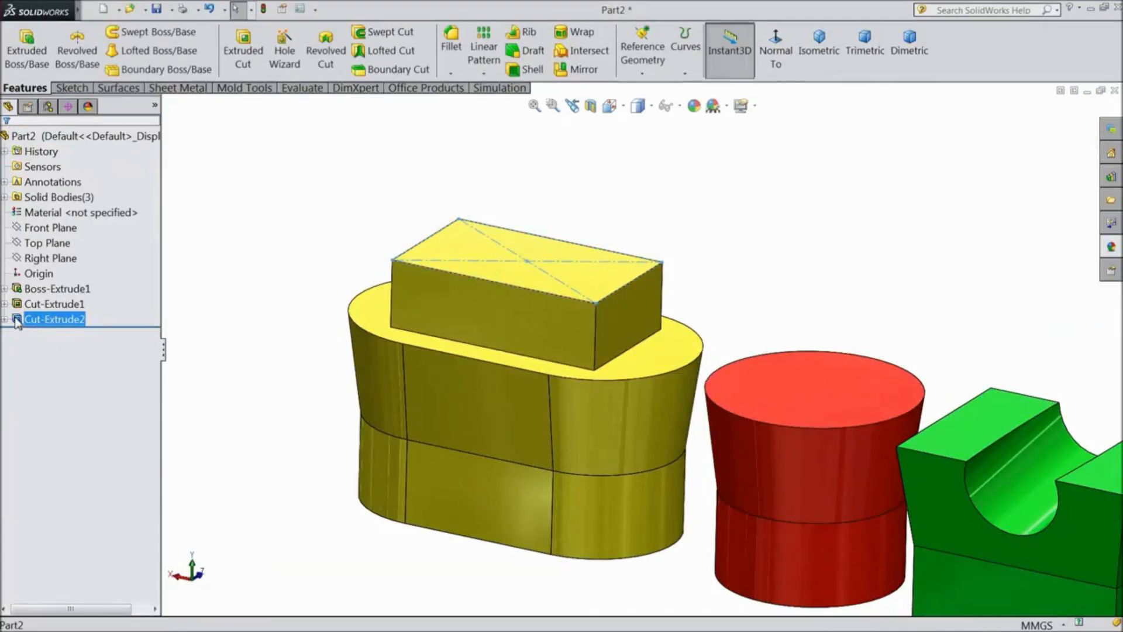
pyautogui.click(25, 290)
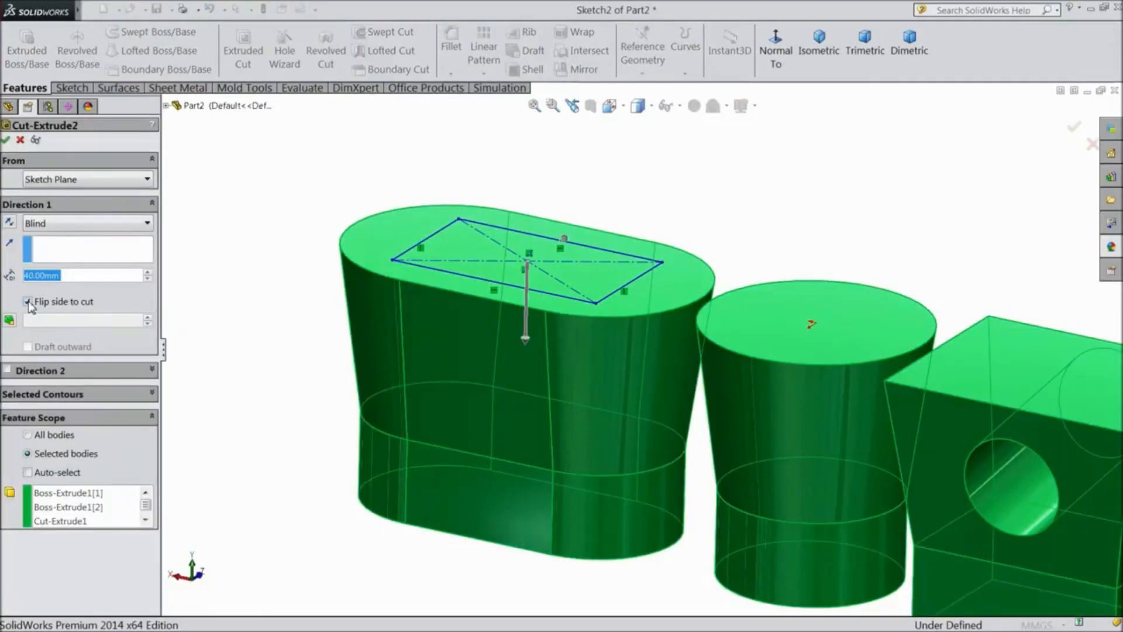
pyautogui.click(28, 302)
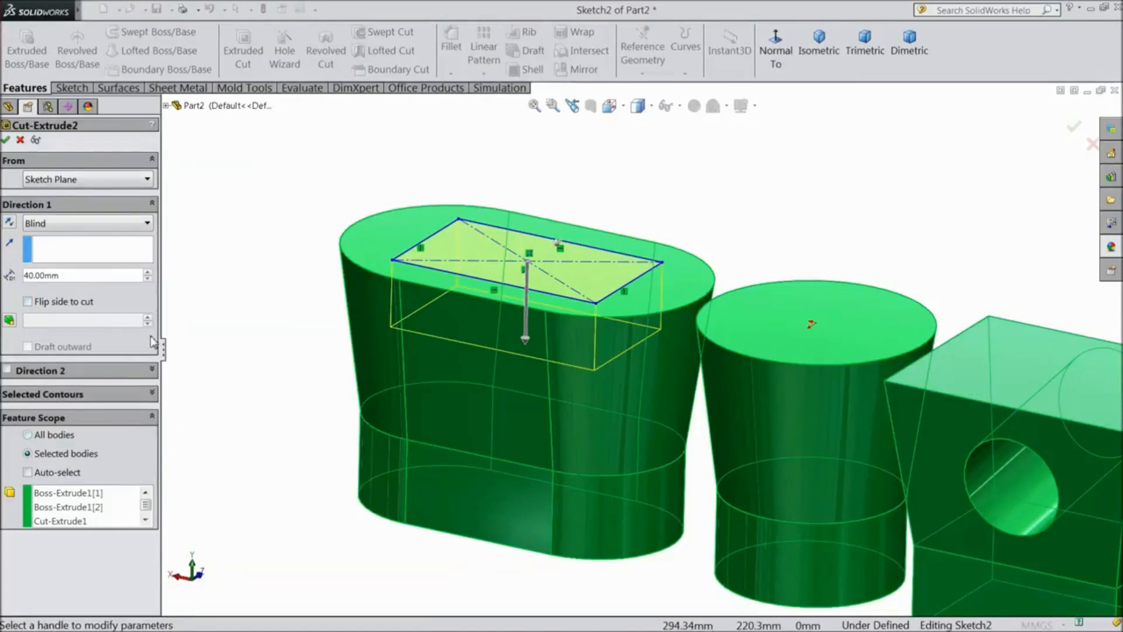
# Step: Enable draft on the rectangle's cut, set the draft angle to 21 degrees and accept the edit
pyautogui.click(10, 320)
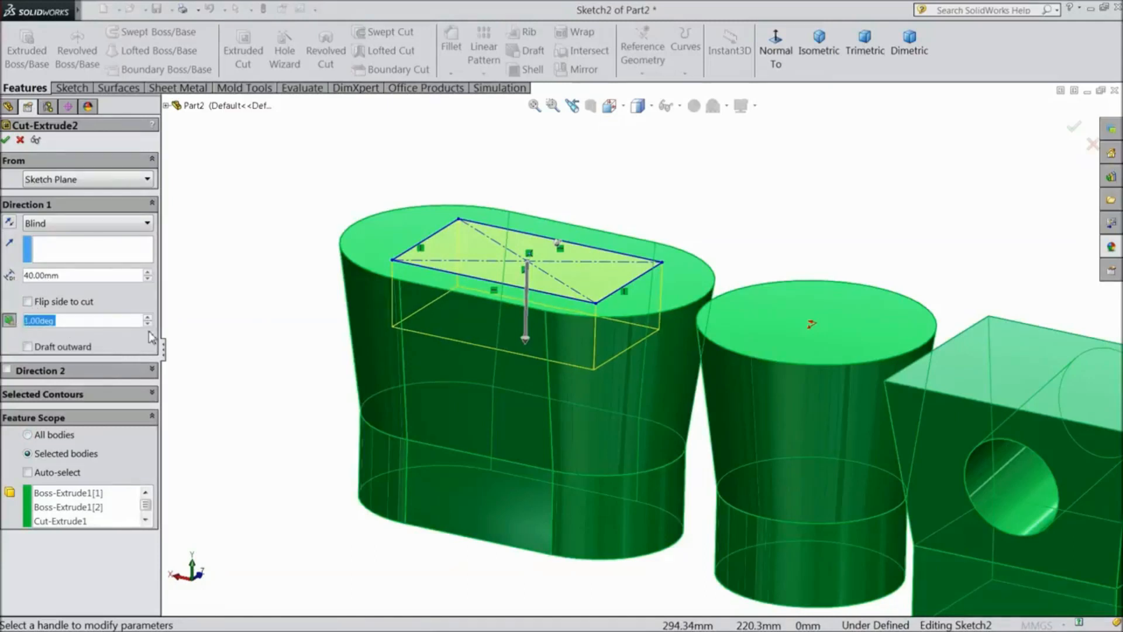
pyautogui.click(148, 318)
pyautogui.click(148, 319)
pyautogui.click(148, 319)
pyautogui.click(148, 318)
pyautogui.click(147, 318)
pyautogui.click(147, 318)
pyautogui.click(148, 318)
pyautogui.click(147, 319)
pyautogui.click(148, 318)
pyautogui.click(147, 318)
pyautogui.click(147, 318)
pyautogui.click(147, 318)
pyautogui.click(147, 318)
pyautogui.click(147, 318)
pyautogui.click(148, 318)
pyautogui.click(147, 318)
pyautogui.click(147, 318)
pyautogui.click(147, 318)
pyautogui.click(5, 139)
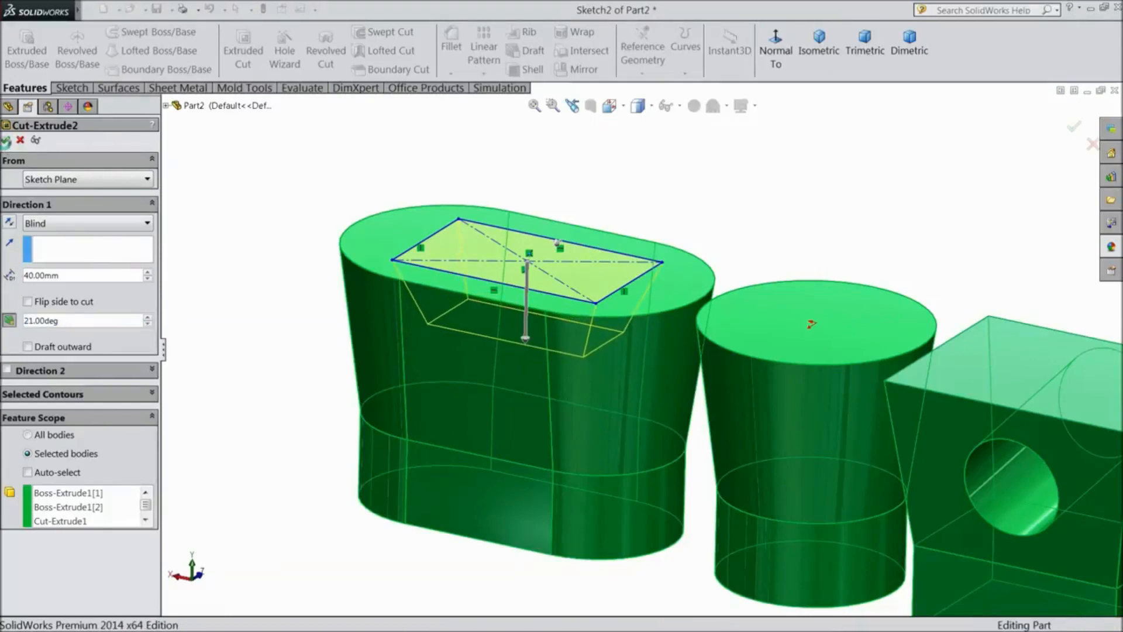
pyautogui.moveTo(260, 277); pyautogui.dragTo(269, 308, button='middle')
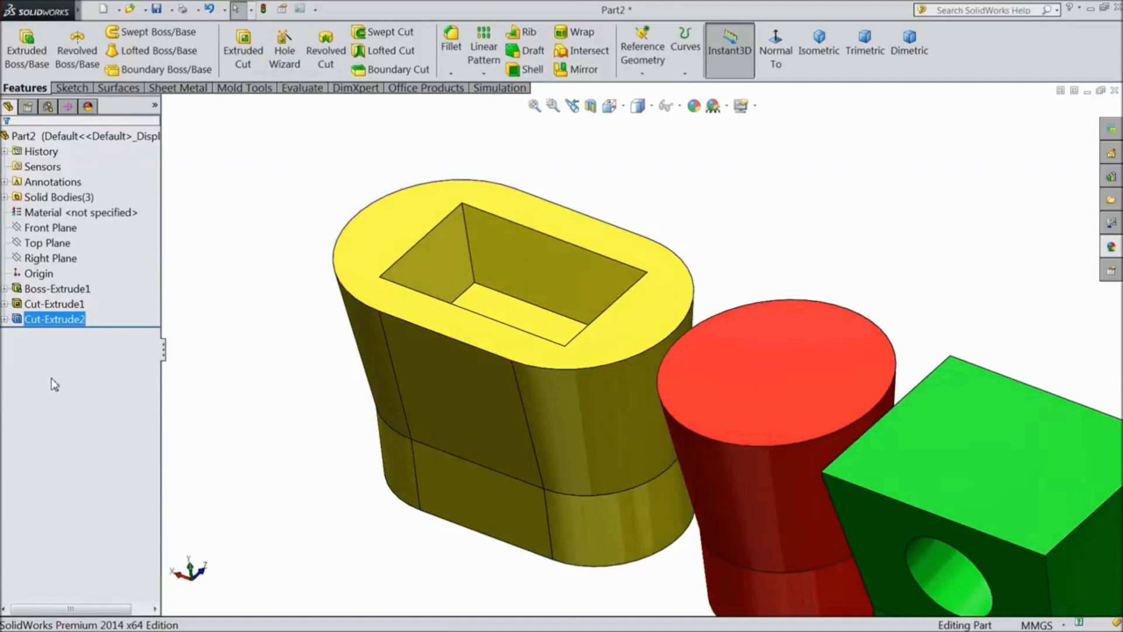
# Step: Reopen the rectangle's cut for editing and turn off its draft
pyautogui.click(177, 367)
pyautogui.click(35, 319)
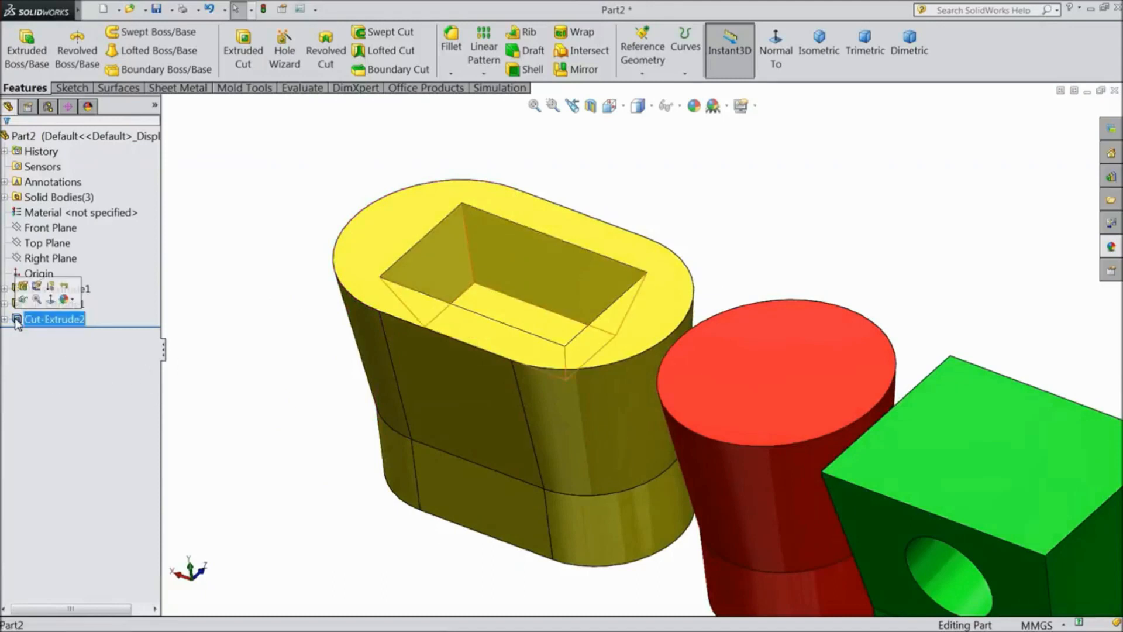
pyautogui.click(26, 290)
pyautogui.click(28, 301)
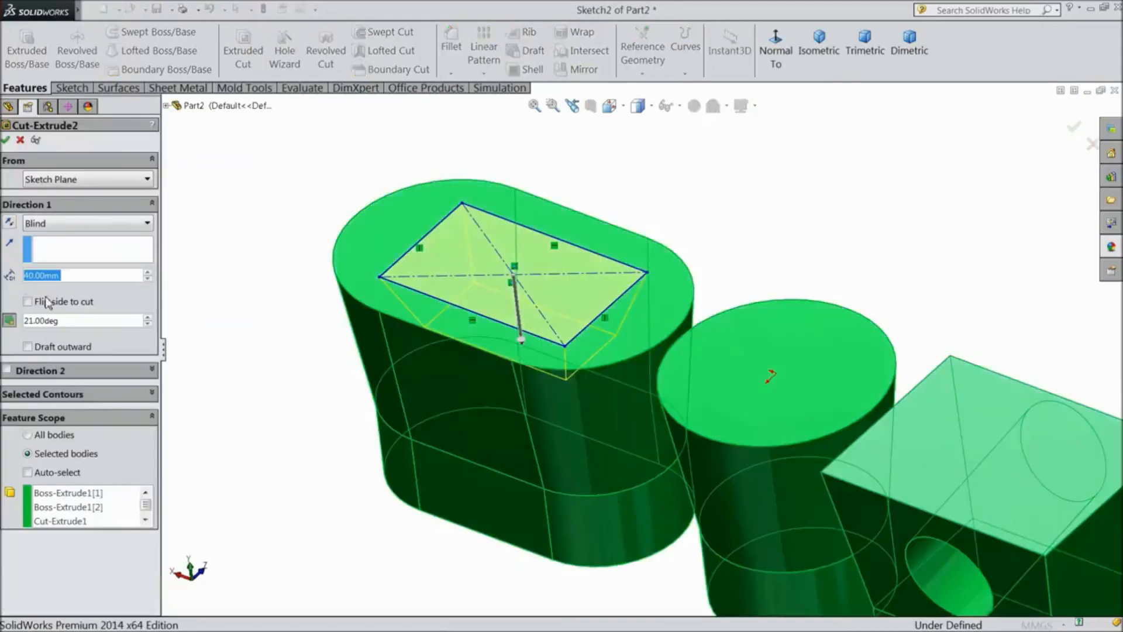
pyautogui.click(9, 321)
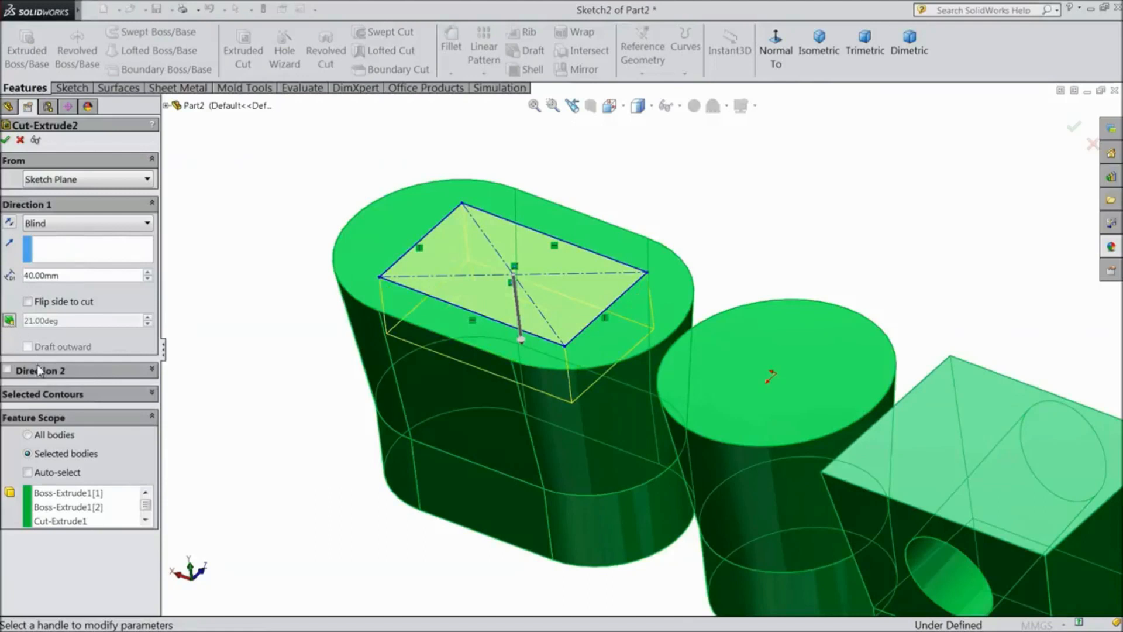
# Step: Enable Direction 2 on the rectangle's cut and extend its blind depth above the yellow body to 90 mm
pyautogui.click(8, 371)
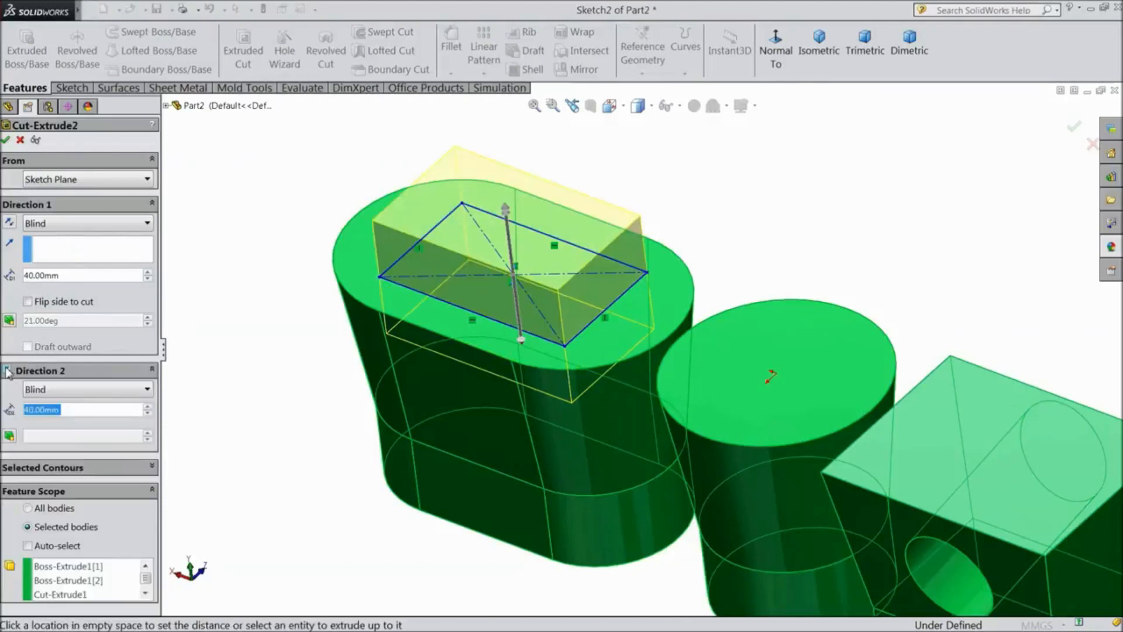
pyautogui.moveTo(275, 374); pyautogui.dragTo(290, 336, button='middle')
pyautogui.scroll(3, 290, 335)
pyautogui.scroll(-1, 590, 234)
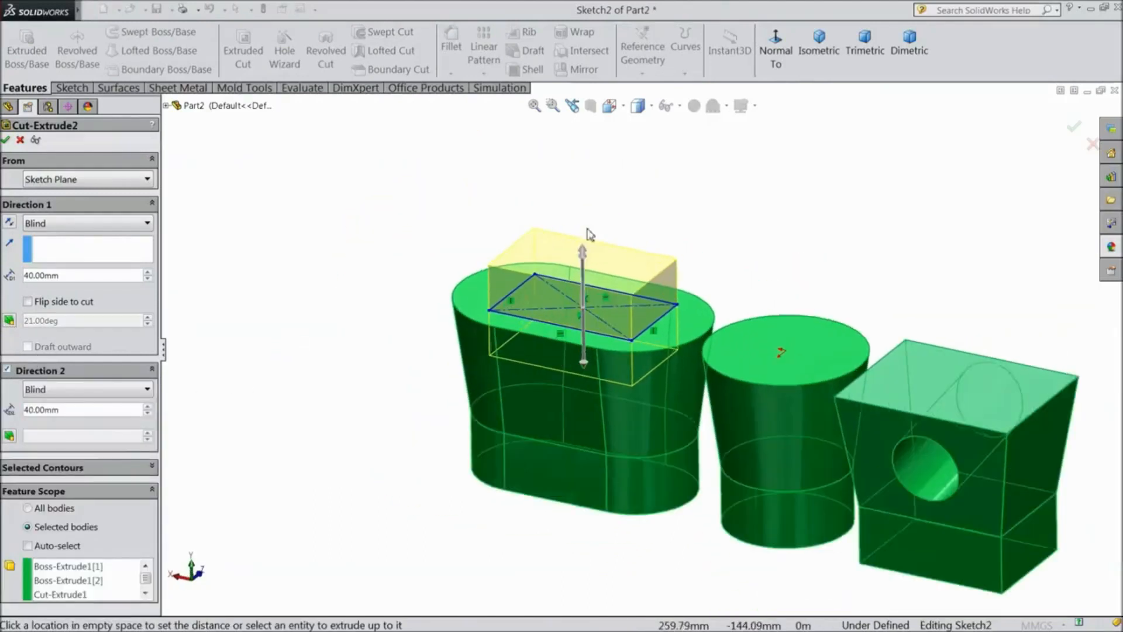
pyautogui.scroll(-2, 589, 234)
pyautogui.moveTo(587, 285); pyautogui.dragTo(586, 199)
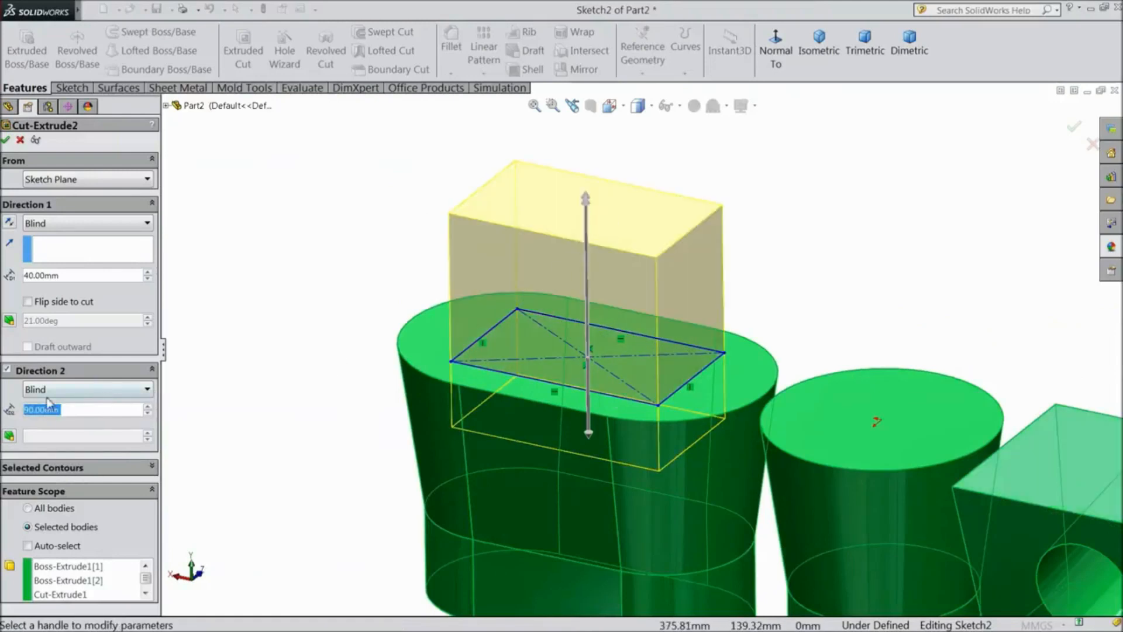
# Step: Turn off Direction 2, choose the rectangle's region as the selected contour and accept the 40 mm blind cut
pyautogui.click(7, 370)
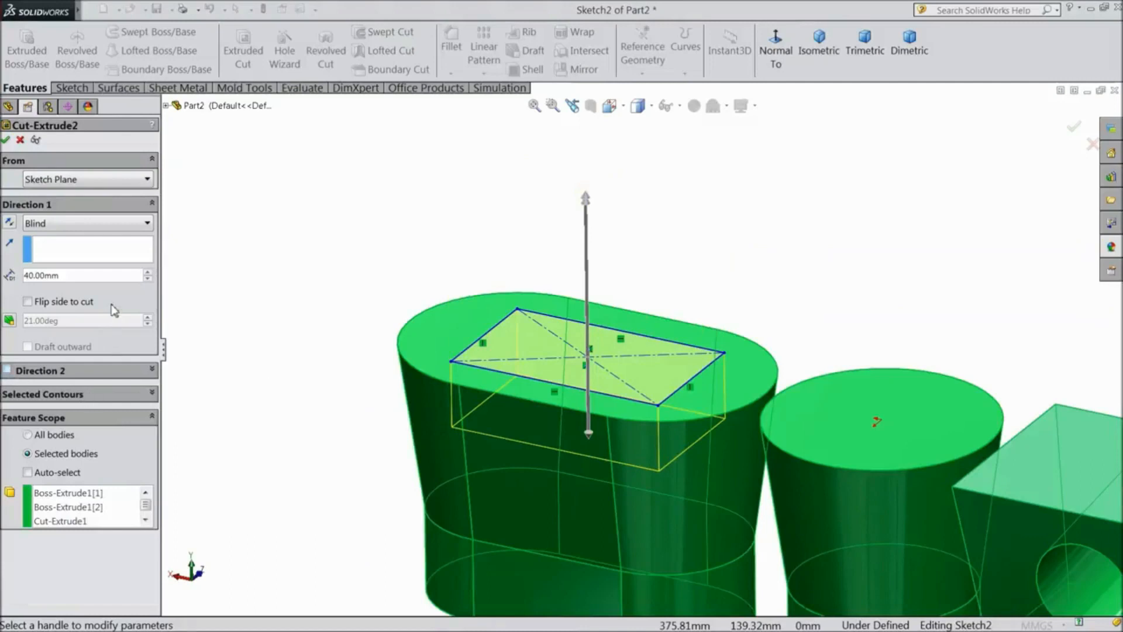
pyautogui.click(151, 393)
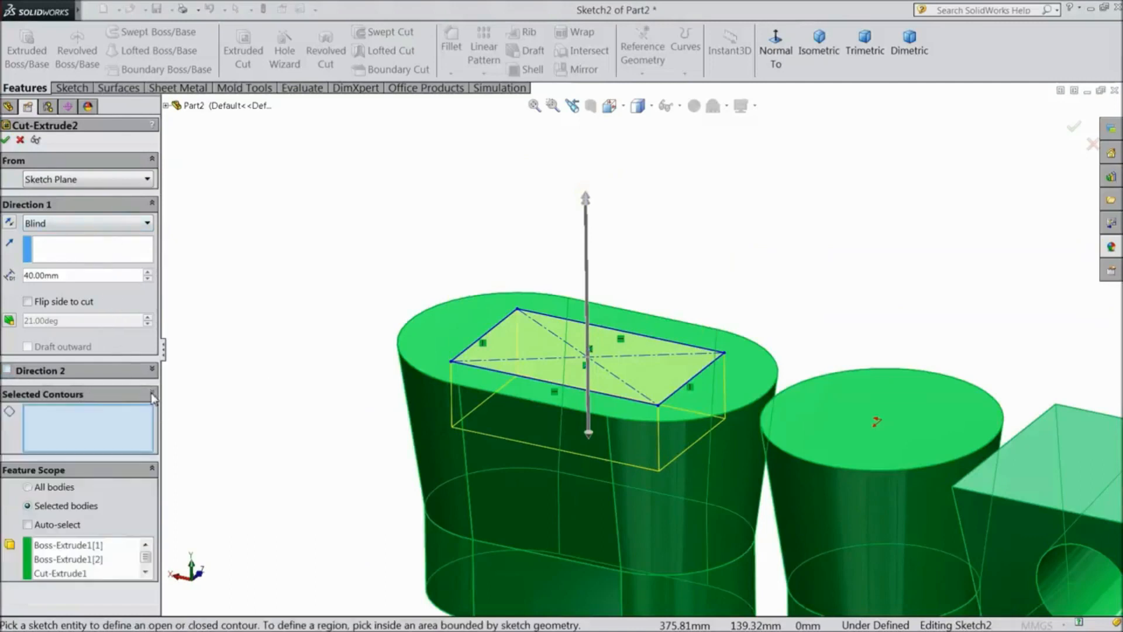
pyautogui.click(495, 376)
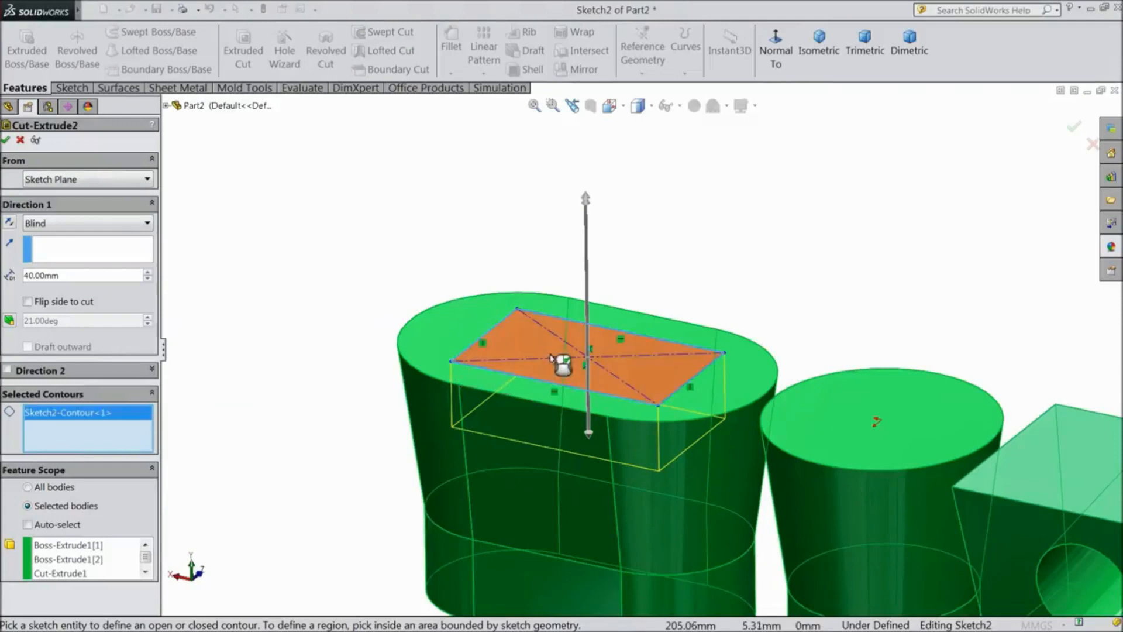
pyautogui.scroll(1, 518, 390)
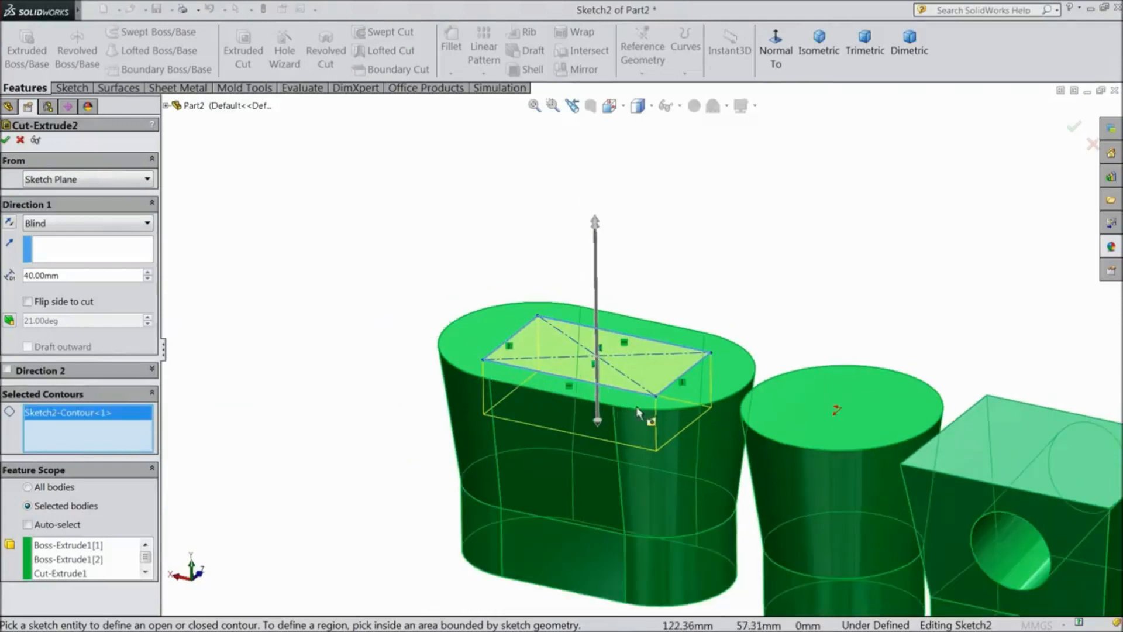
pyautogui.scroll(-1, 645, 407)
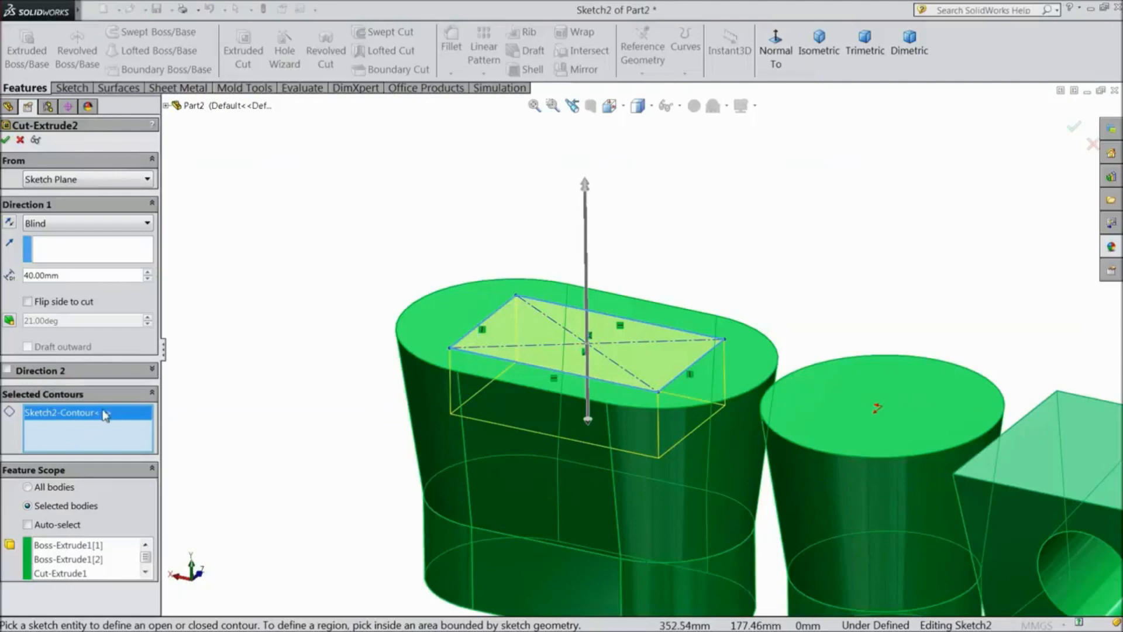
pyautogui.click(151, 394)
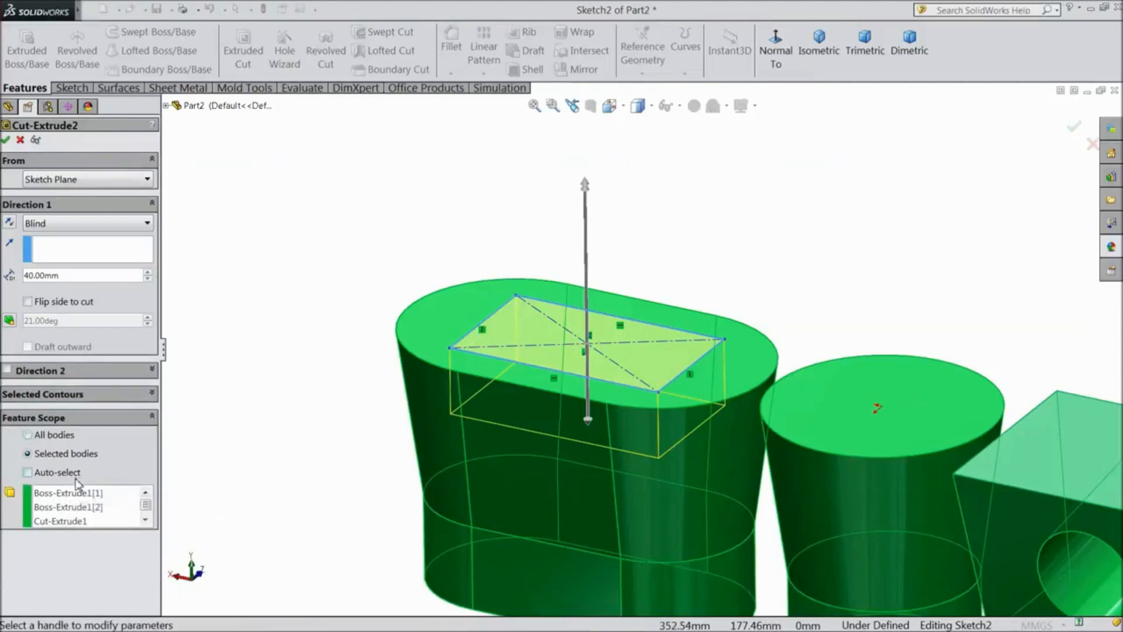
pyautogui.click(7, 140)
pyautogui.moveTo(340, 354); pyautogui.dragTo(331, 414, button='middle')
# Step: Reopen the rectangle's cut to review its depth and contour settings, and close it without changes
pyautogui.click(23, 320)
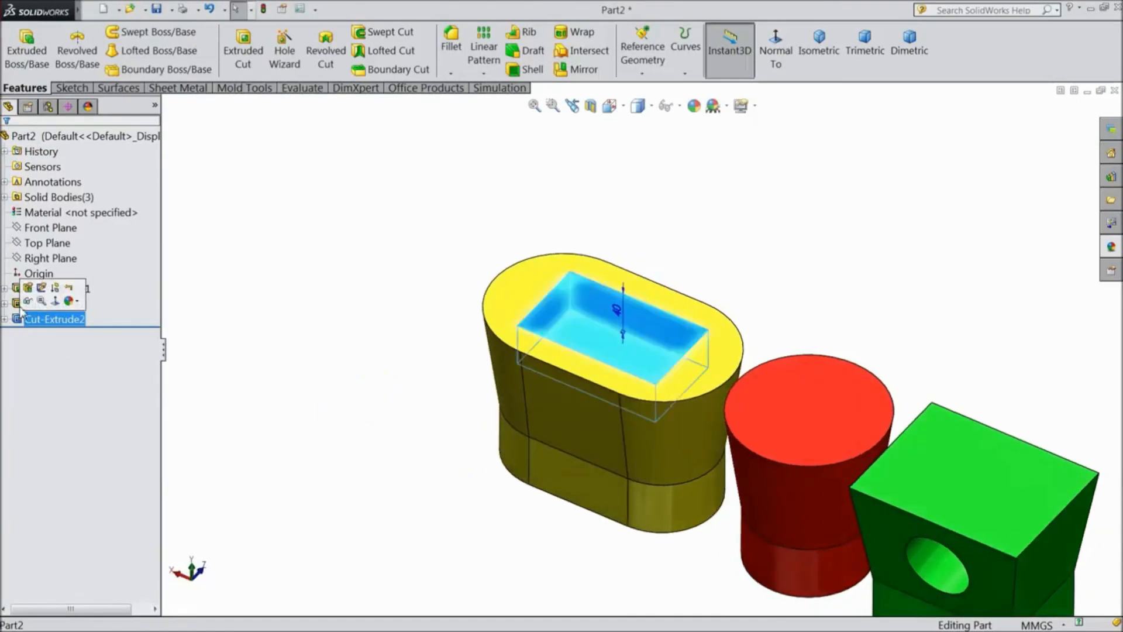
pyautogui.click(26, 286)
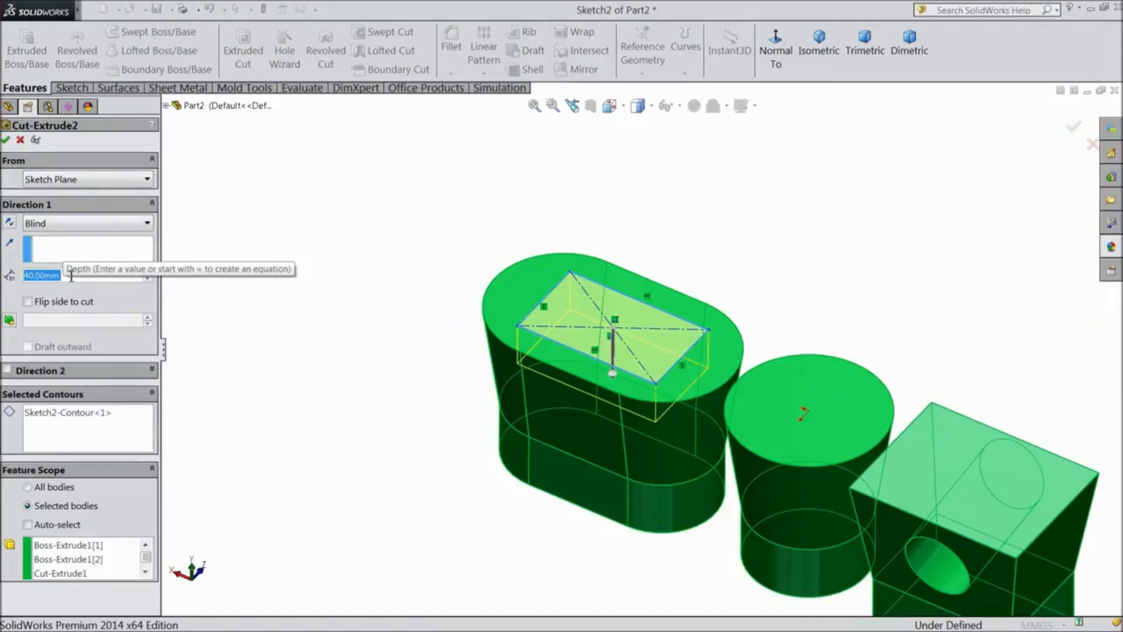
pyautogui.click(6, 139)
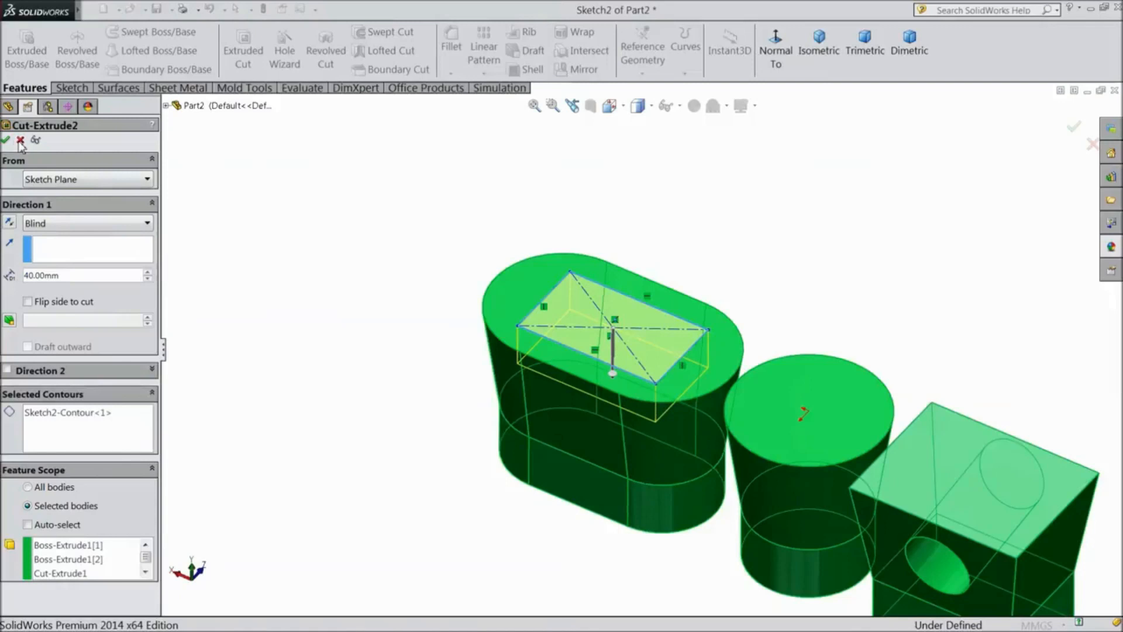
# Step: Delete the rectangle's cut feature from the yellow body, keeping its sketch
pyautogui.rightClick(43, 321)
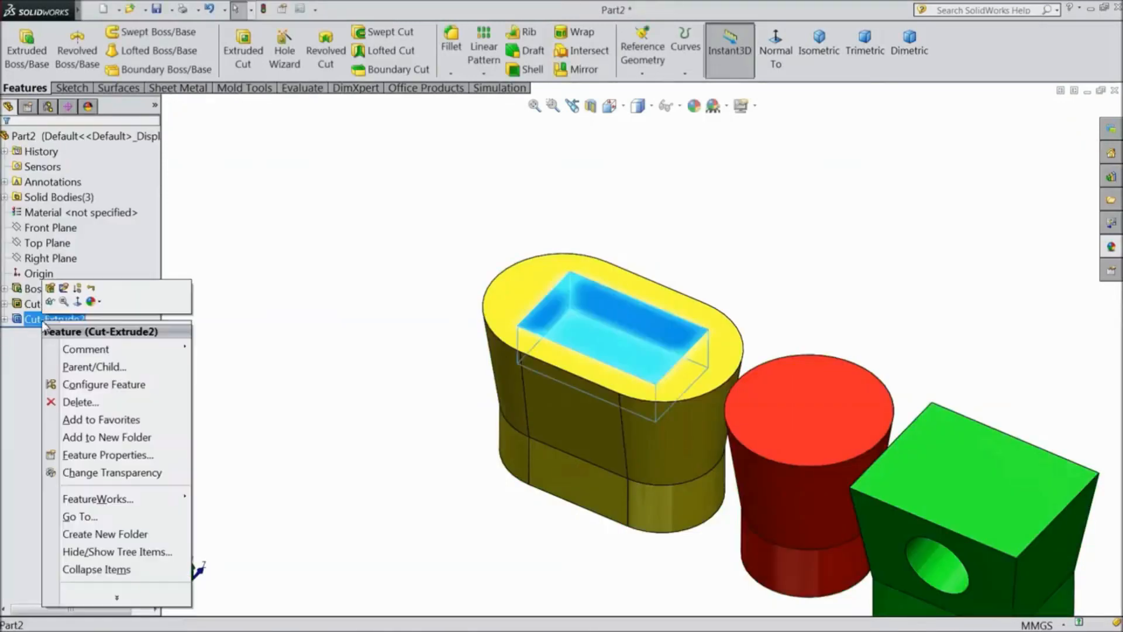
pyautogui.click(74, 403)
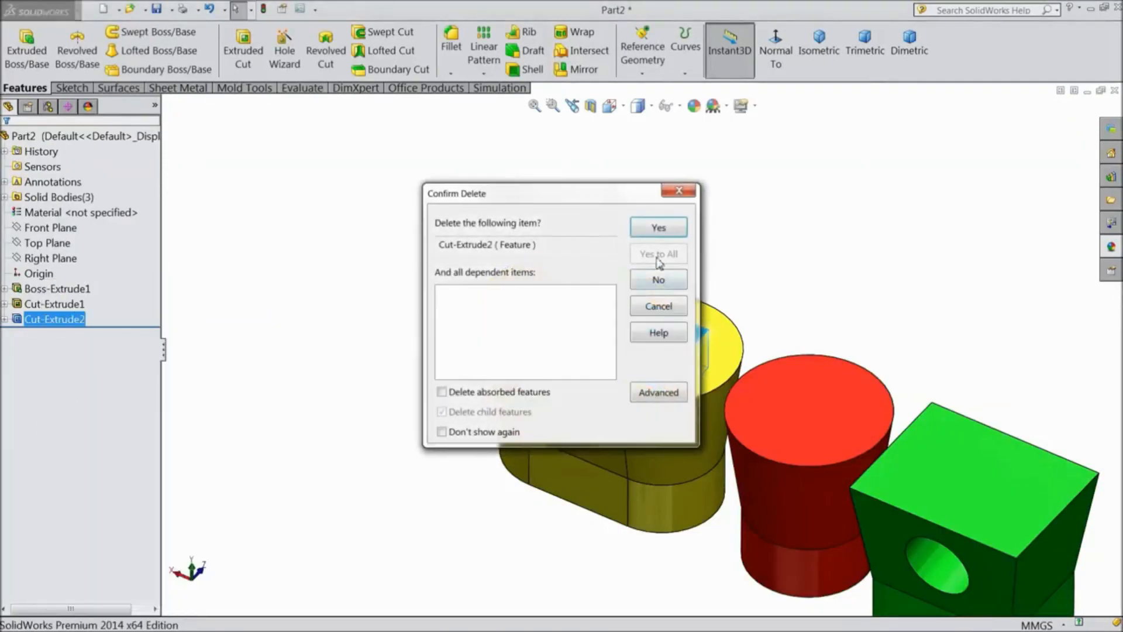
pyautogui.click(644, 231)
# Step: Start a sketch on the yellow body's slot-shaped end face opposite the rectangle and convert the face's outline into sketch entities
pyautogui.scroll(1, 673, 386)
pyautogui.scroll(3, 644, 386)
pyautogui.moveTo(588, 490); pyautogui.dragTo(619, 225, button='middle')
pyautogui.moveTo(421, 462); pyautogui.dragTo(445, 380, button='middle')
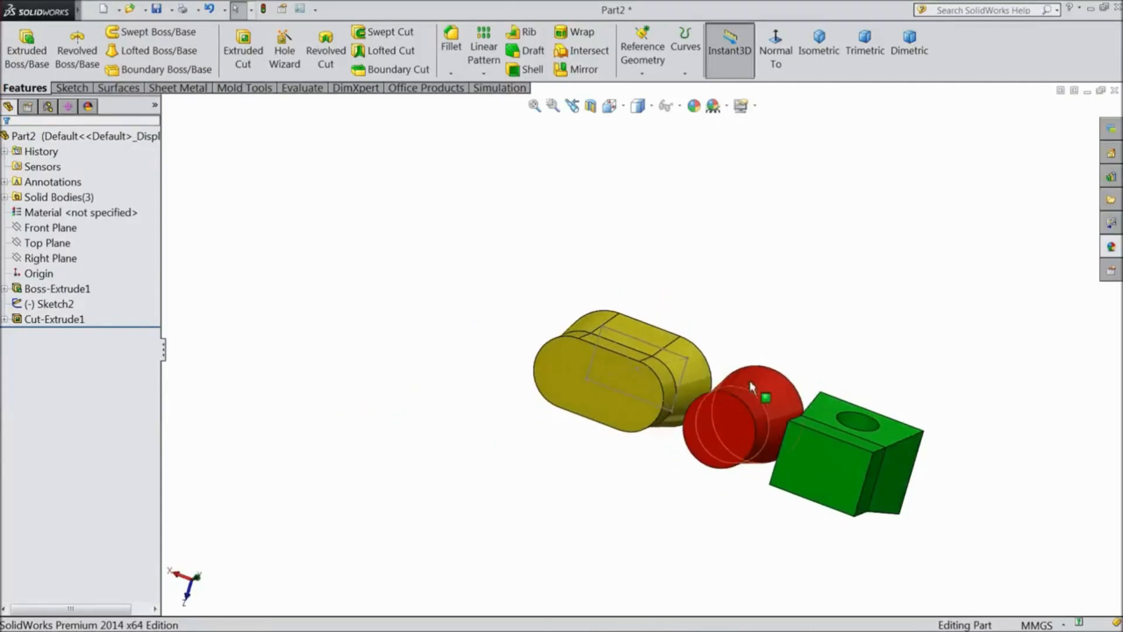
pyautogui.scroll(-3, 750, 380)
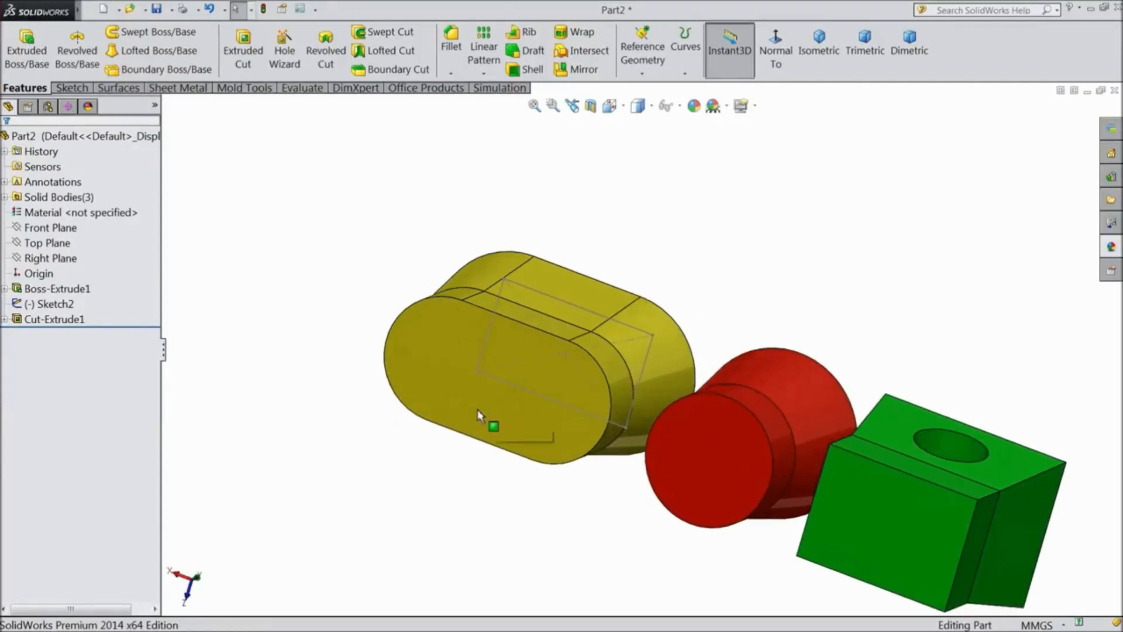
pyautogui.click(419, 411)
pyautogui.click(457, 373)
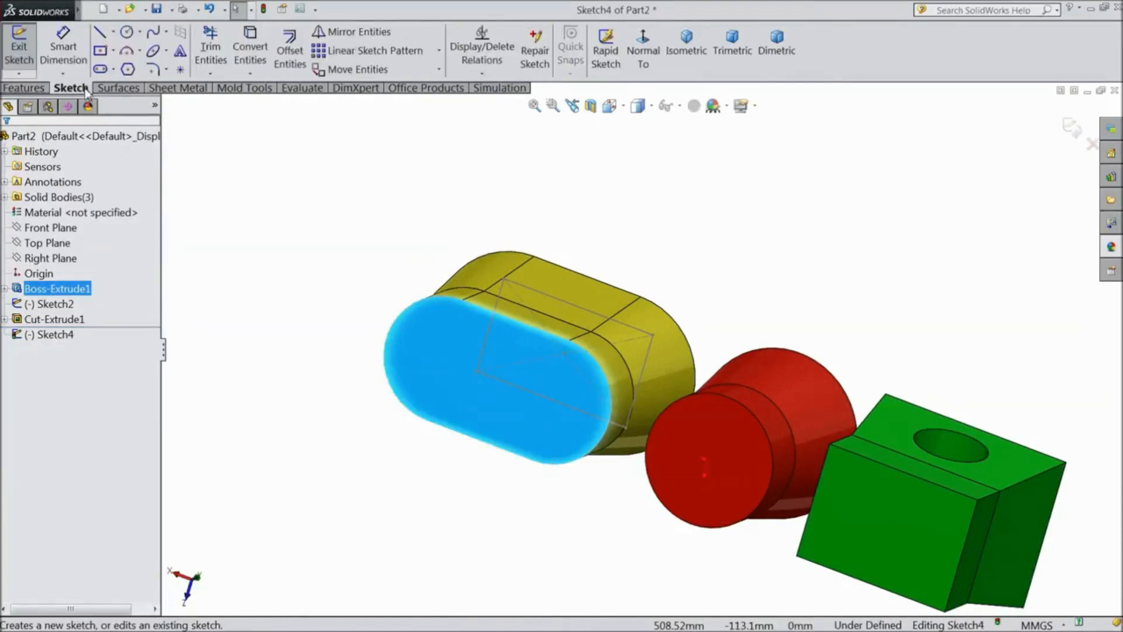
pyautogui.click(251, 61)
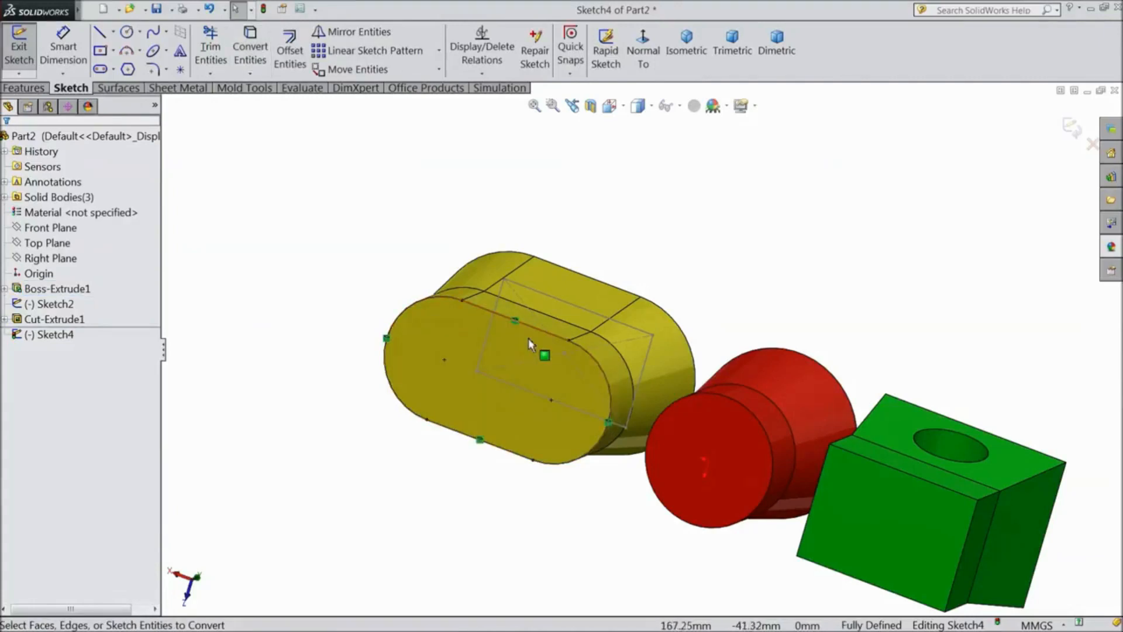
# Step: Extrude the converted outline outward as a 120 mm blind boss, with Merge result enabled
pyautogui.moveTo(296, 370); pyautogui.dragTo(266, 398, button='middle')
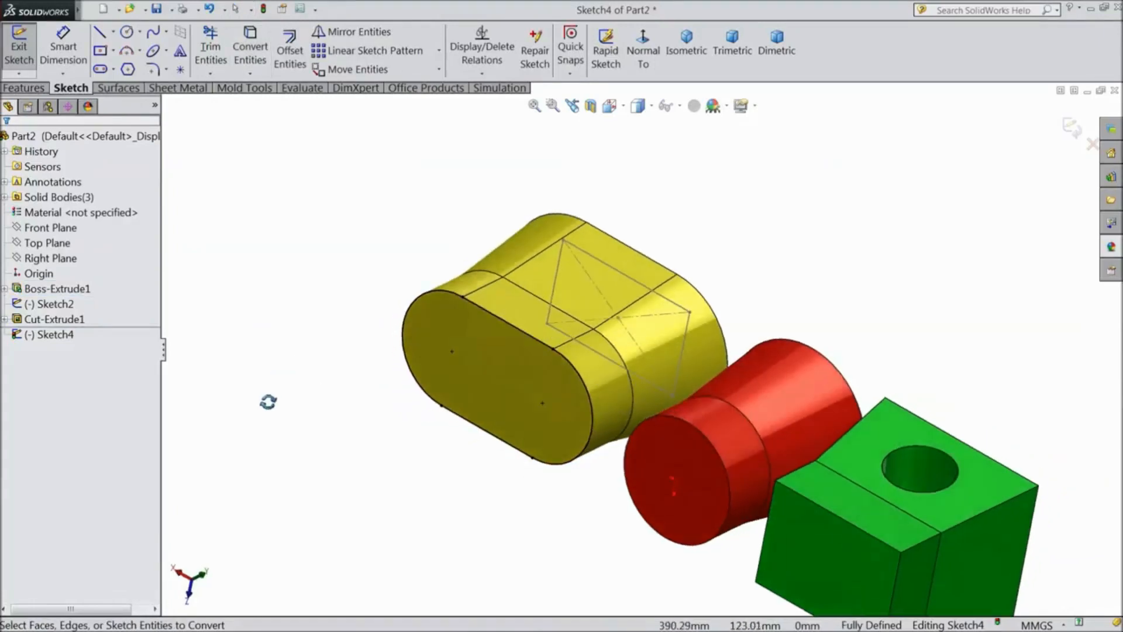
pyautogui.click(31, 89)
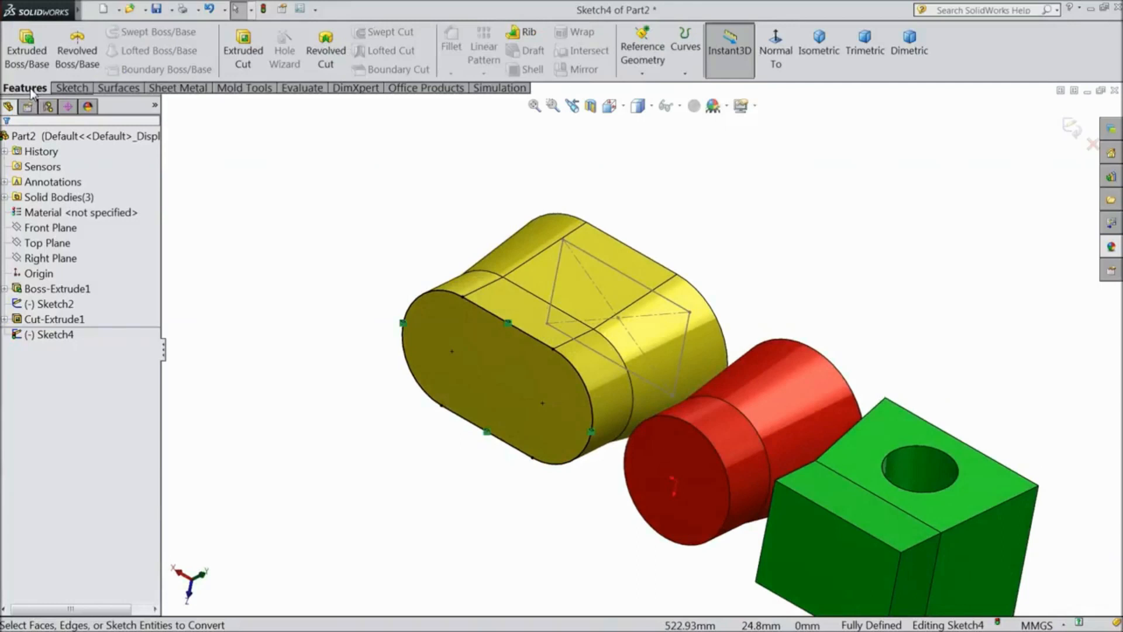
pyautogui.click(27, 50)
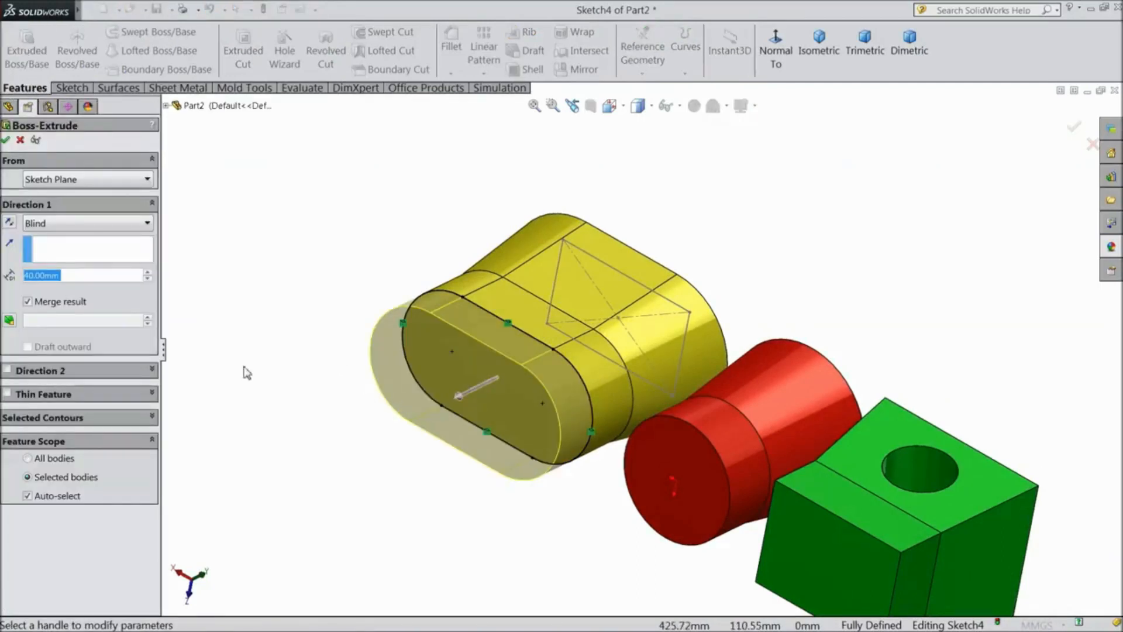
pyautogui.click(148, 272)
pyautogui.click(148, 273)
pyautogui.click(147, 273)
pyautogui.click(148, 272)
pyautogui.click(147, 273)
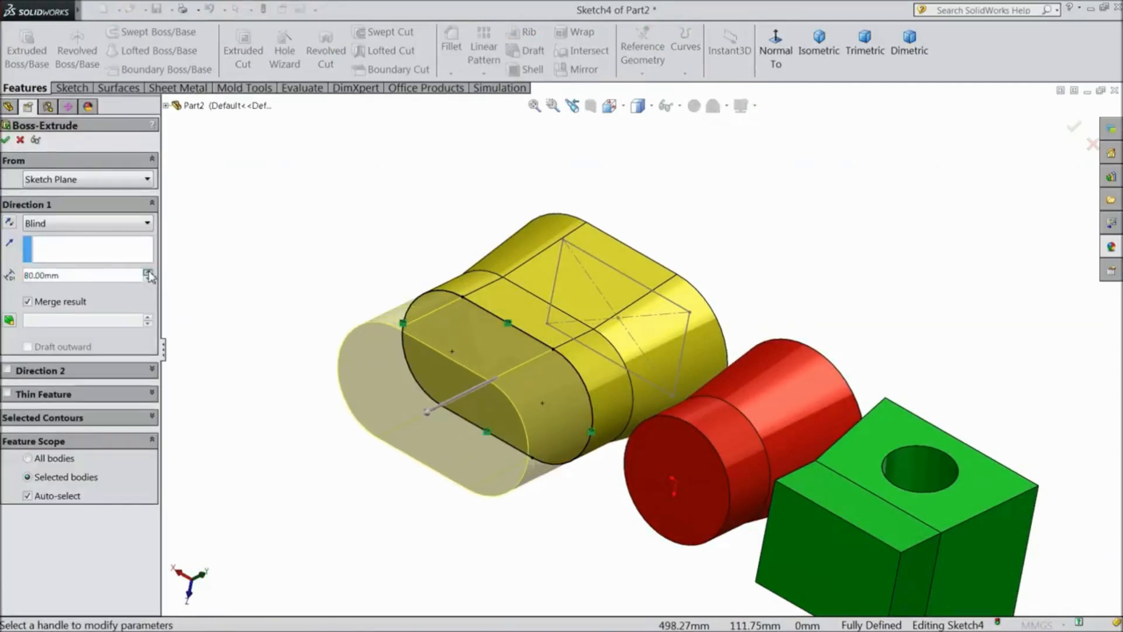
pyautogui.moveTo(311, 200); pyautogui.dragTo(246, 288, button='middle')
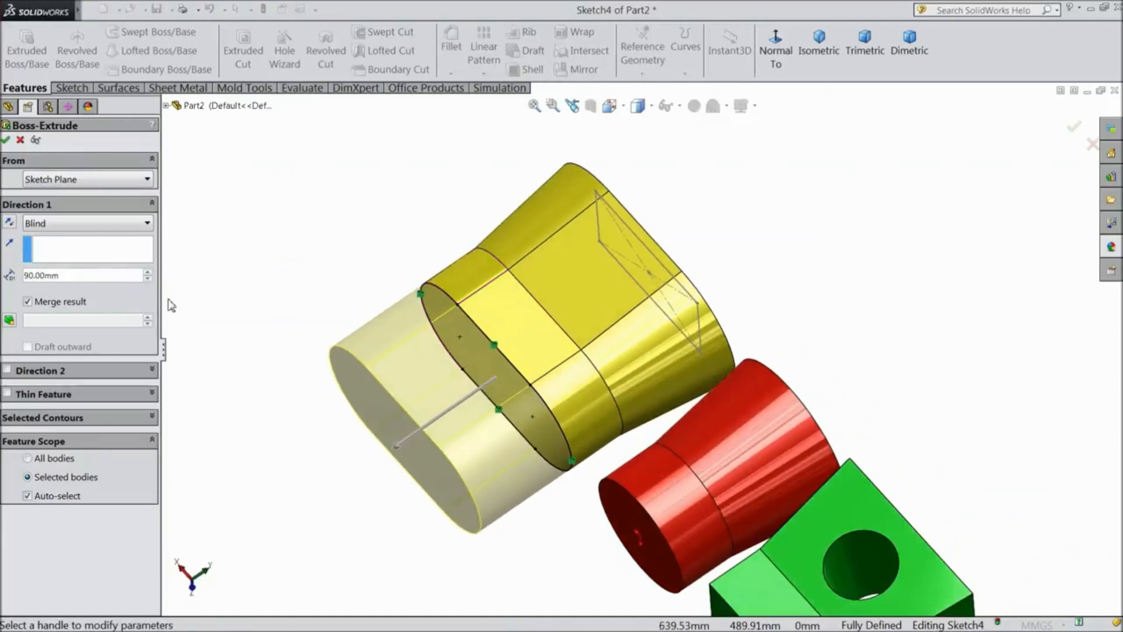
pyautogui.click(147, 272)
pyautogui.click(148, 273)
pyautogui.click(147, 273)
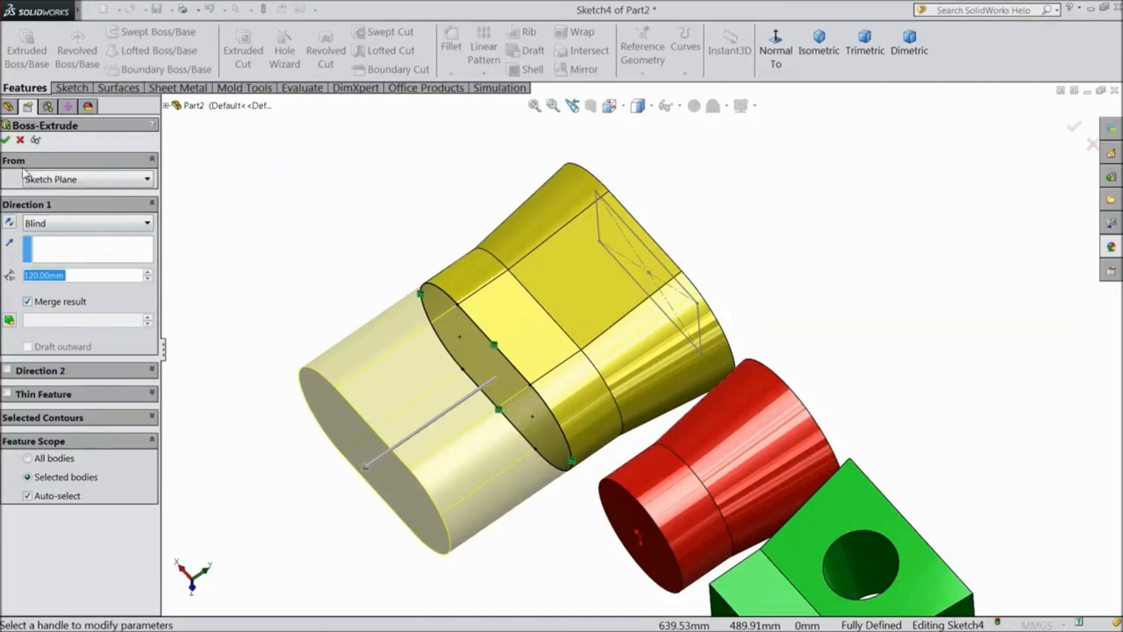
pyautogui.click(7, 140)
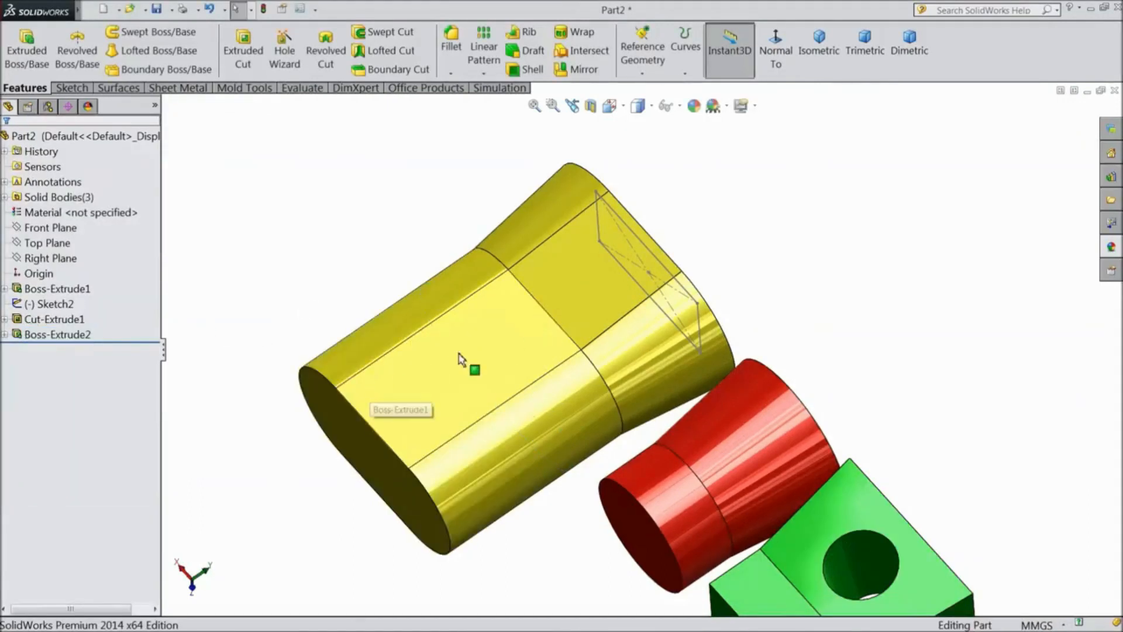
# Step: Examine the part's solid bodies by expanding their list and selecting individual bodies and faces of the yellow body
pyautogui.click(523, 349)
pyautogui.click(521, 244)
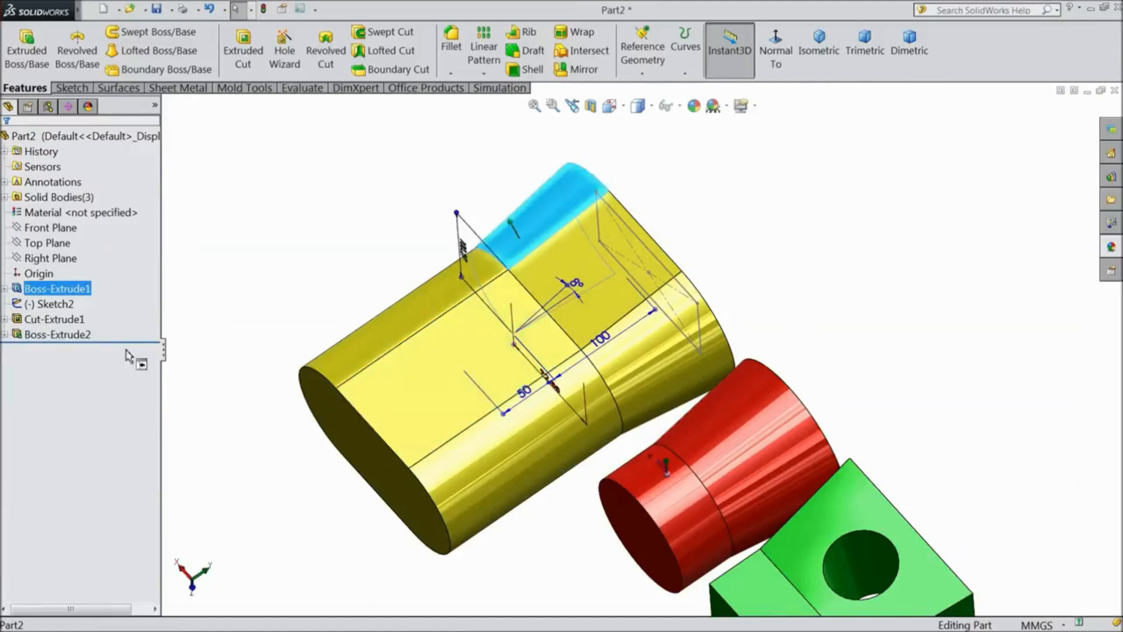
pyautogui.click(5, 197)
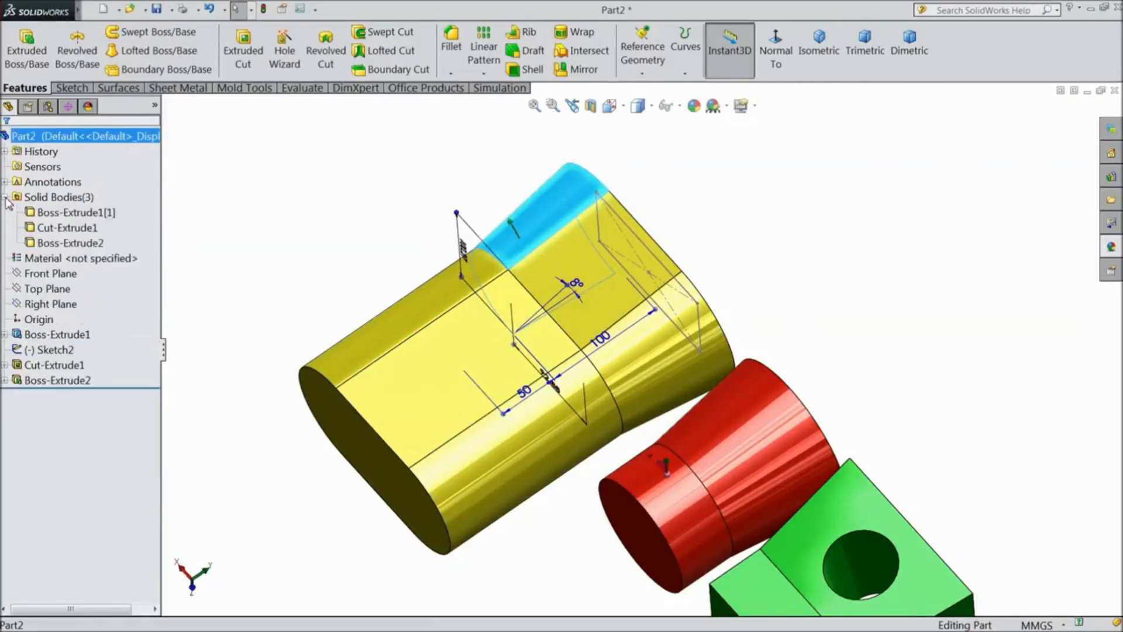
pyautogui.click(68, 228)
pyautogui.keyDown('shift'); pyautogui.click(70, 243); pyautogui.keyUp('shift')
pyautogui.click(69, 243)
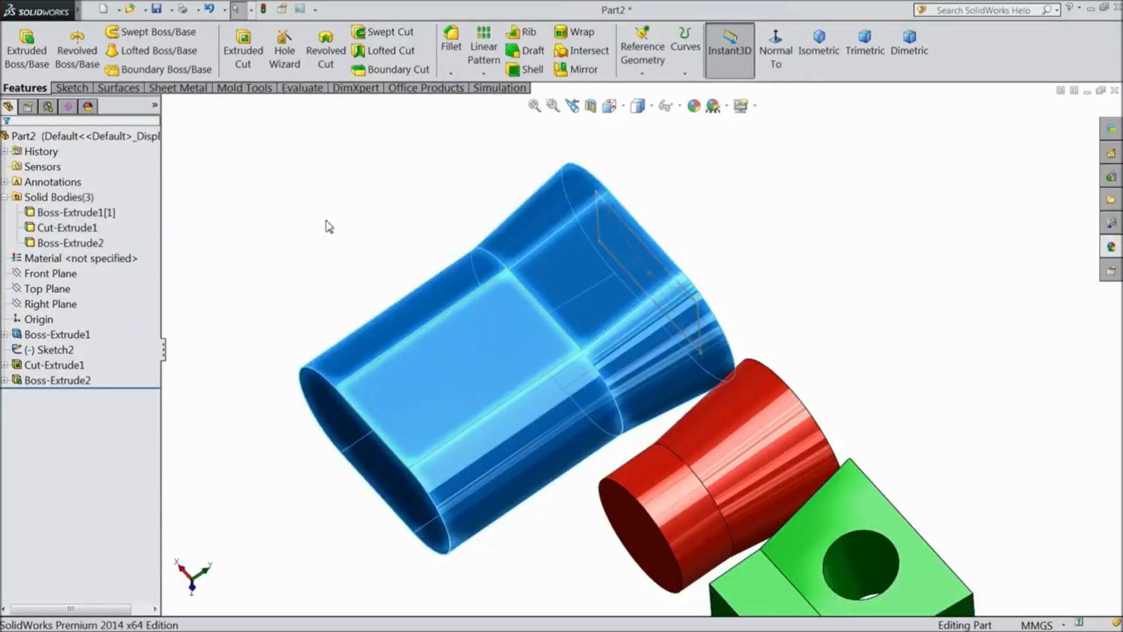
pyautogui.click(325, 223)
pyautogui.click(502, 354)
pyautogui.click(546, 249)
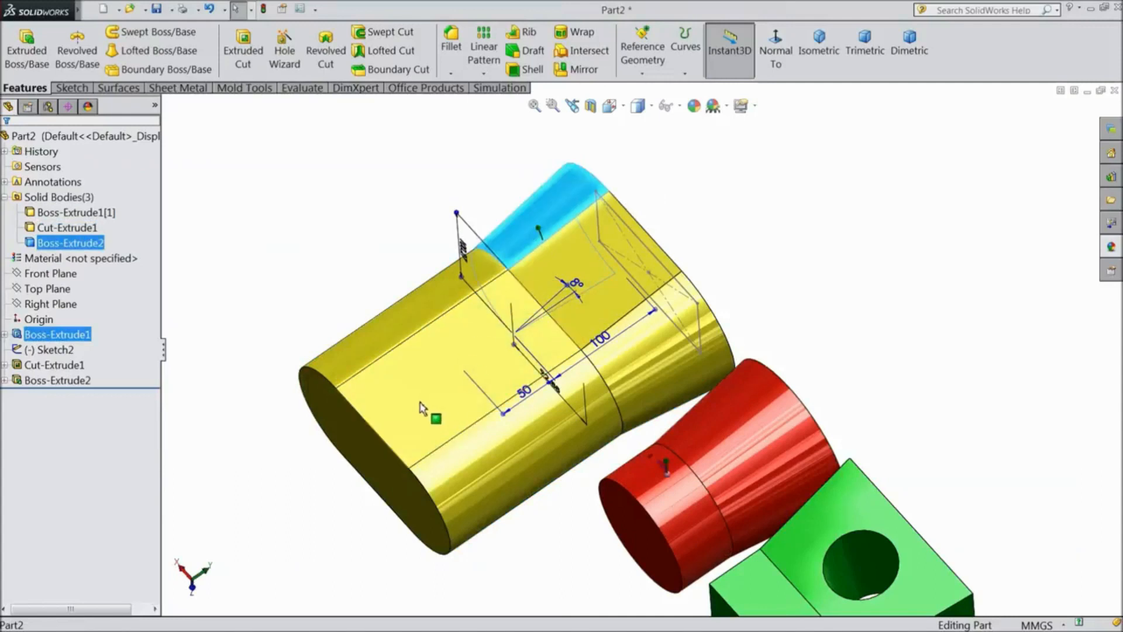
# Step: Edit the 120 mm boss extrusion and turn off Merge result to make it a separate body
pyautogui.click(24, 380)
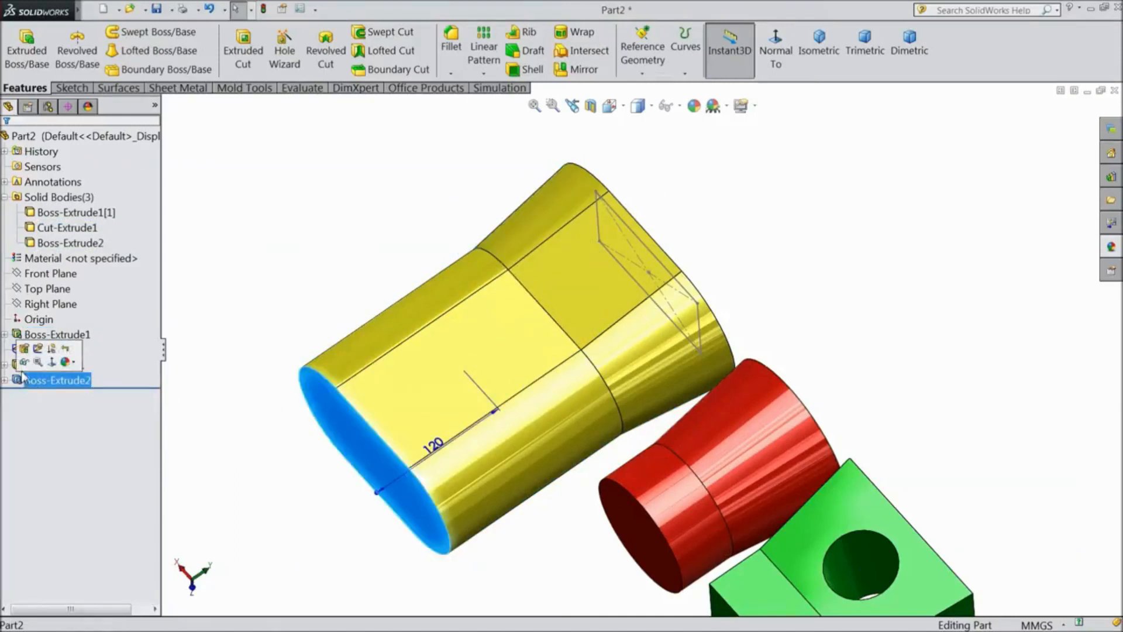
pyautogui.click(24, 349)
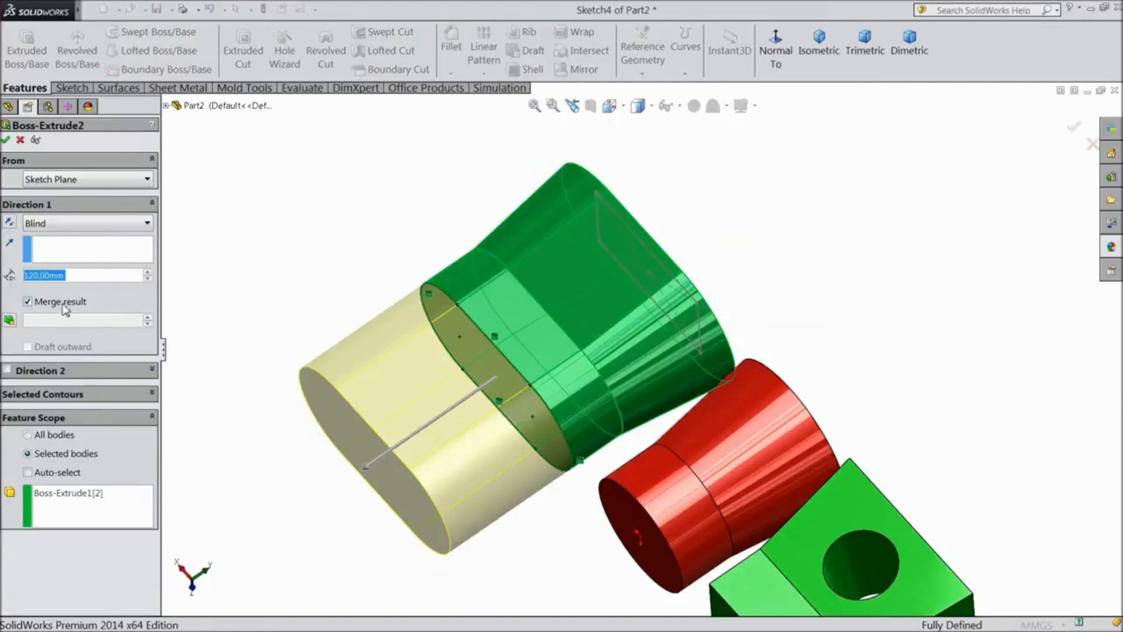
pyautogui.click(27, 302)
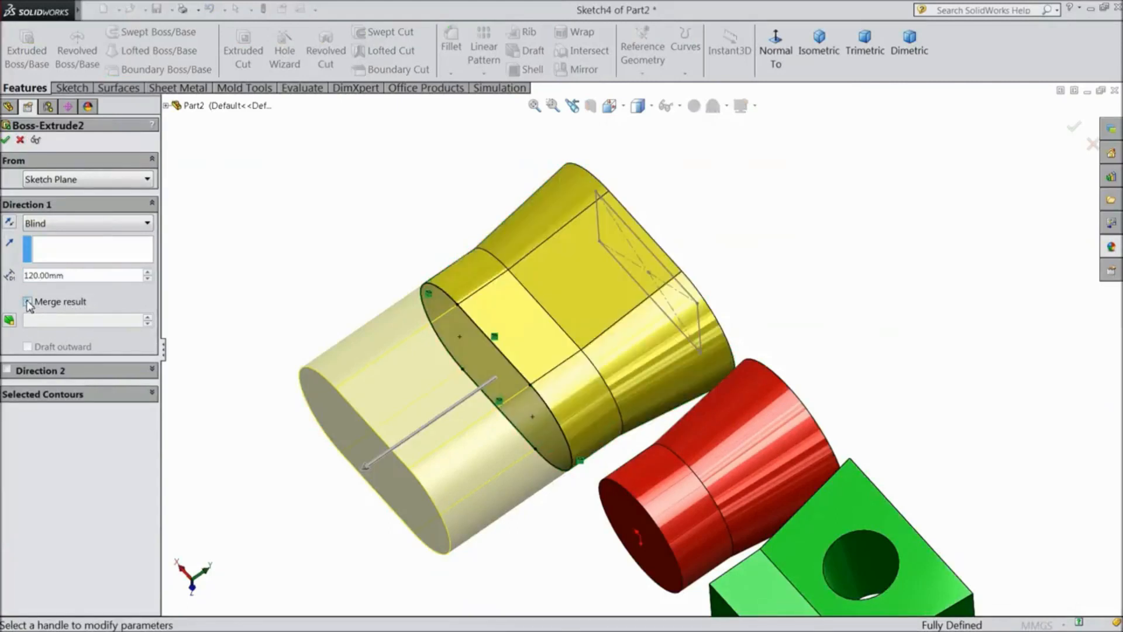
pyautogui.click(7, 141)
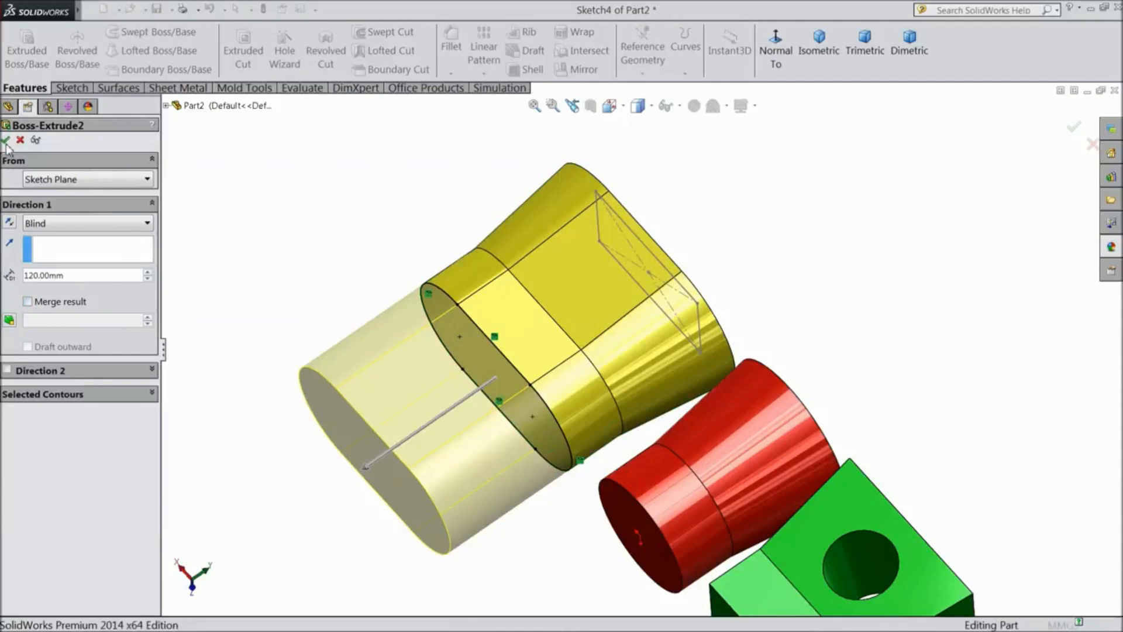
# Step: Select the flat side face of the grey extension to check which body it belongs to, and view all bodies
pyautogui.click(423, 390)
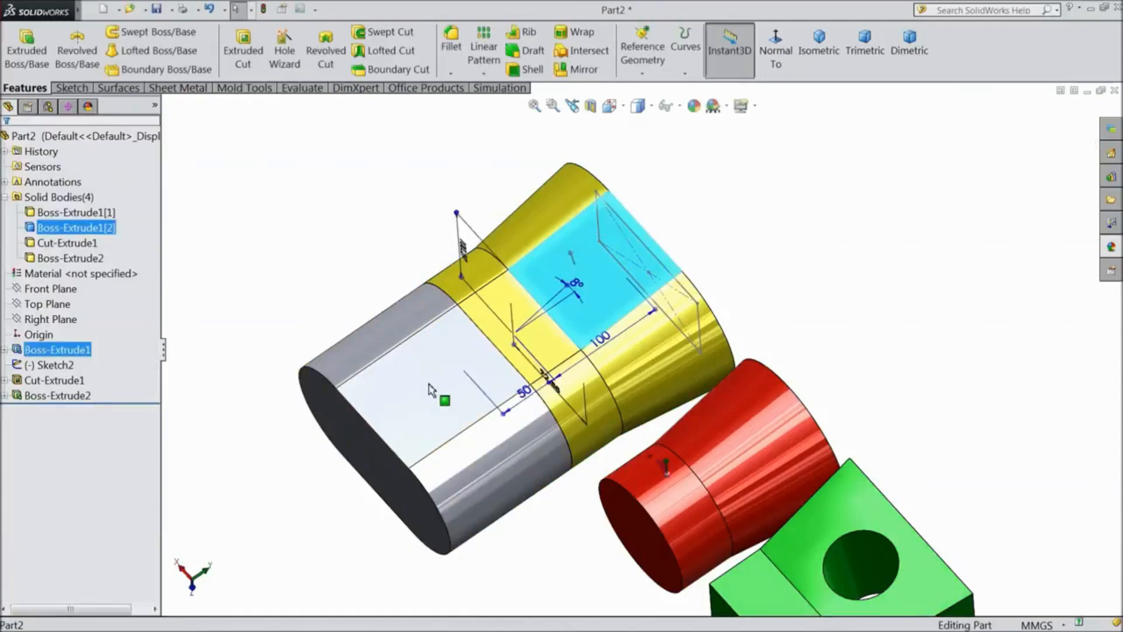
pyautogui.click(413, 387)
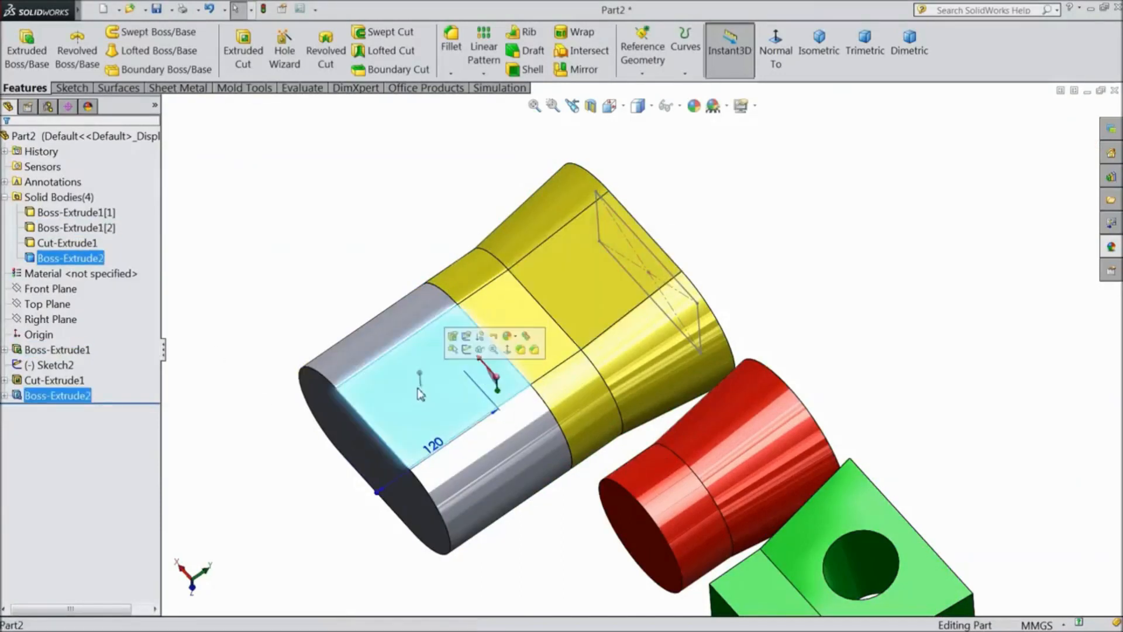
pyautogui.click(407, 387)
pyautogui.click(405, 386)
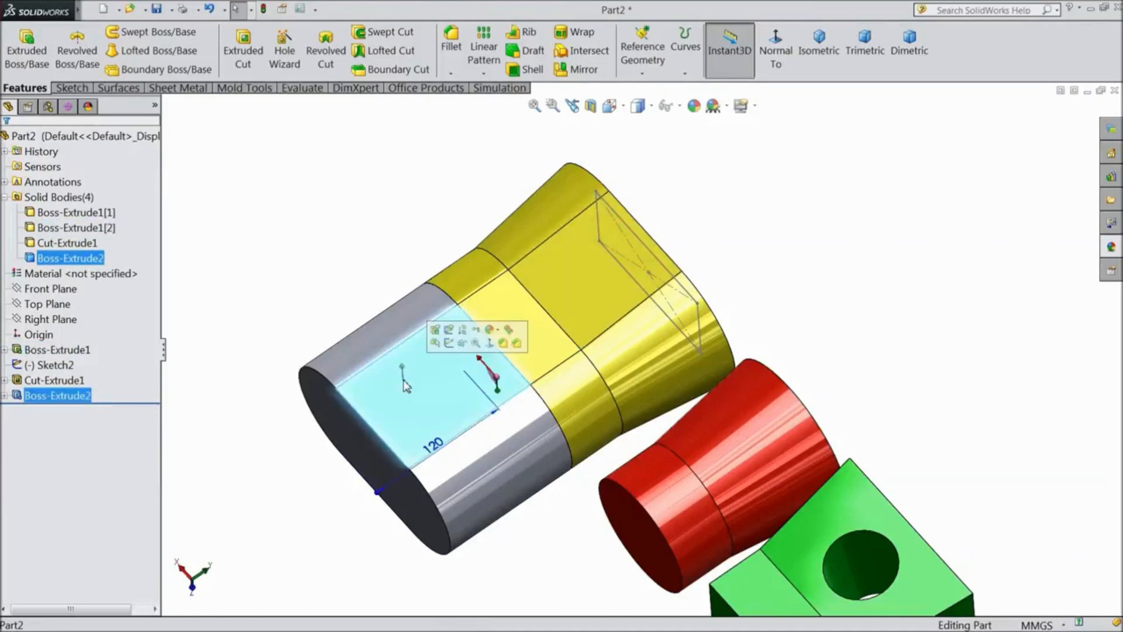
pyautogui.scroll(5, 404, 380)
pyautogui.moveTo(401, 376); pyautogui.dragTo(343, 451, button='middle')
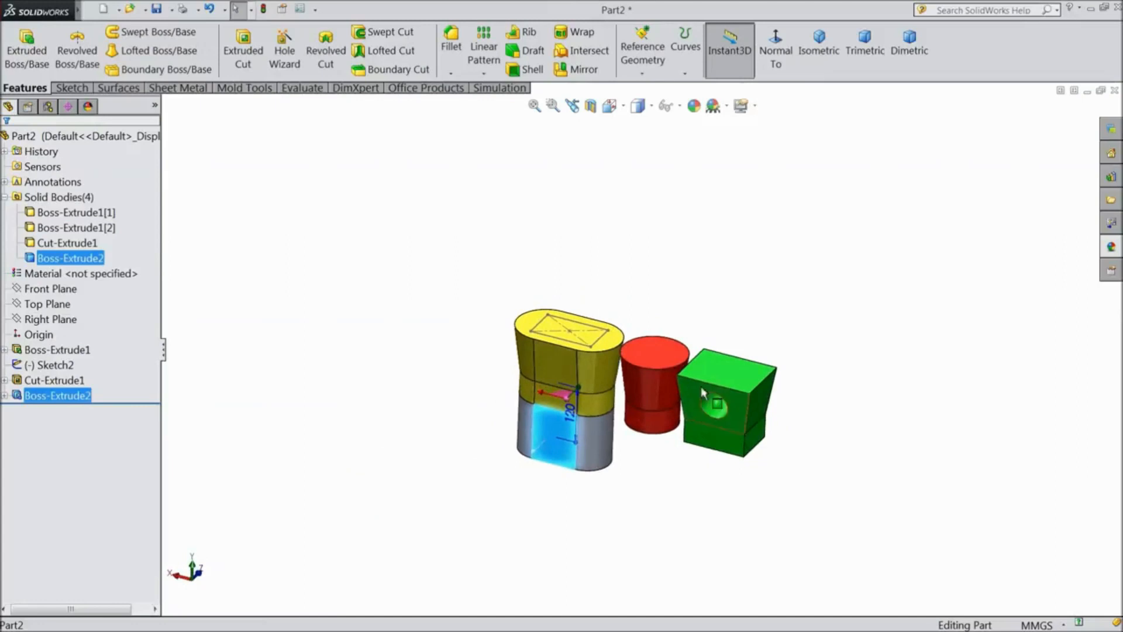
pyautogui.scroll(-3, 657, 351)
# Step: Start an Extruded Cut from the rectangle sketch on the yellow body's end face
pyautogui.click(289, 381)
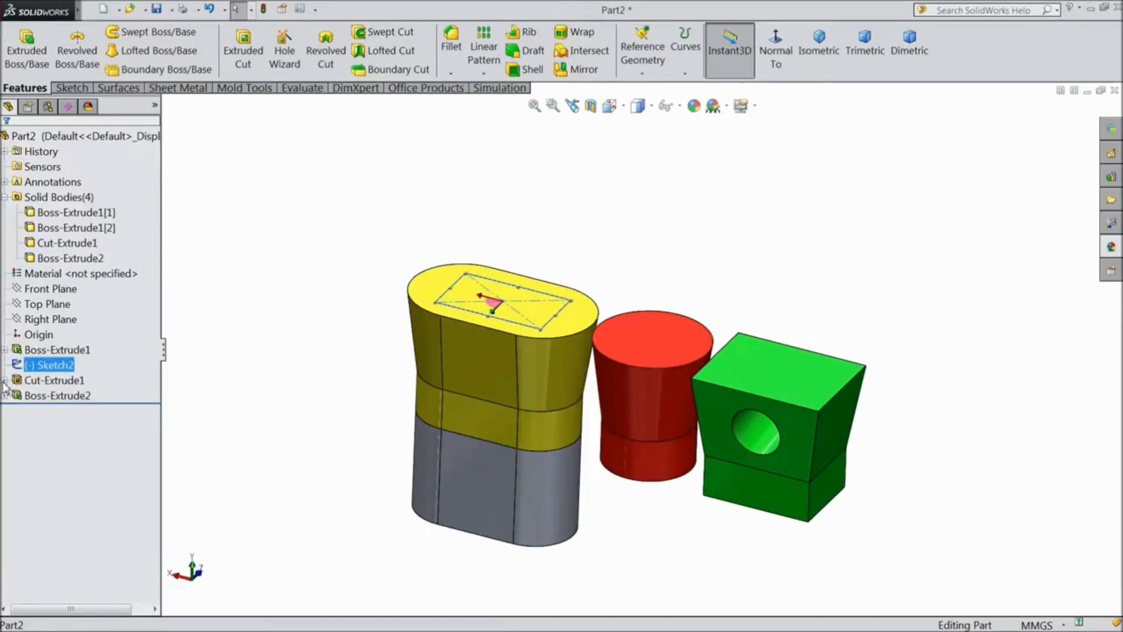
pyautogui.click(27, 382)
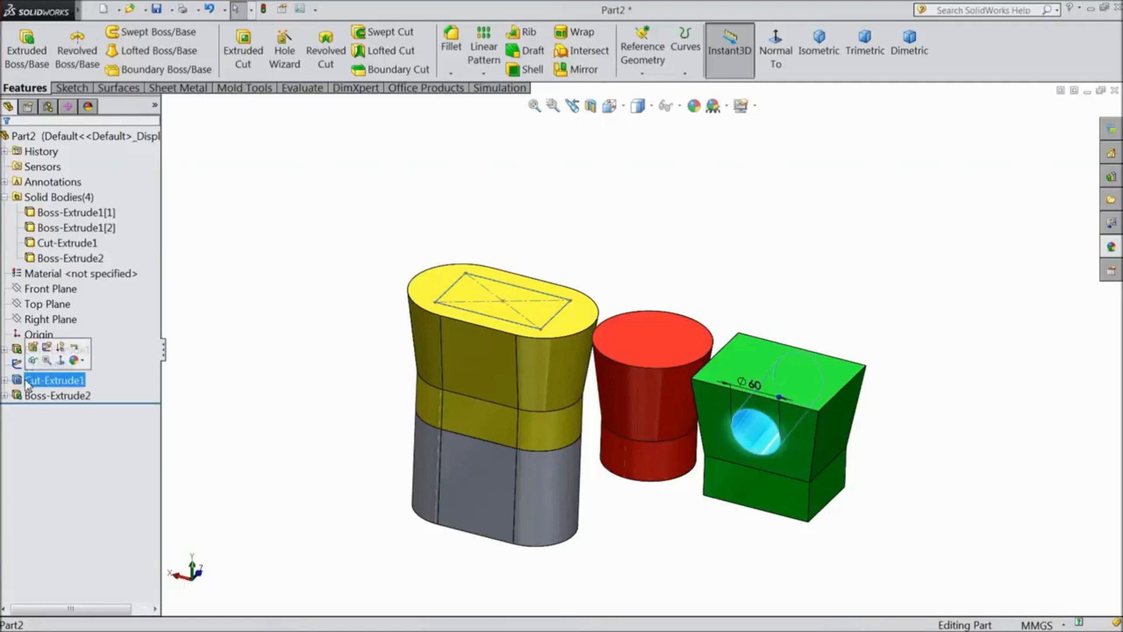
pyautogui.click(5, 396)
pyautogui.click(42, 411)
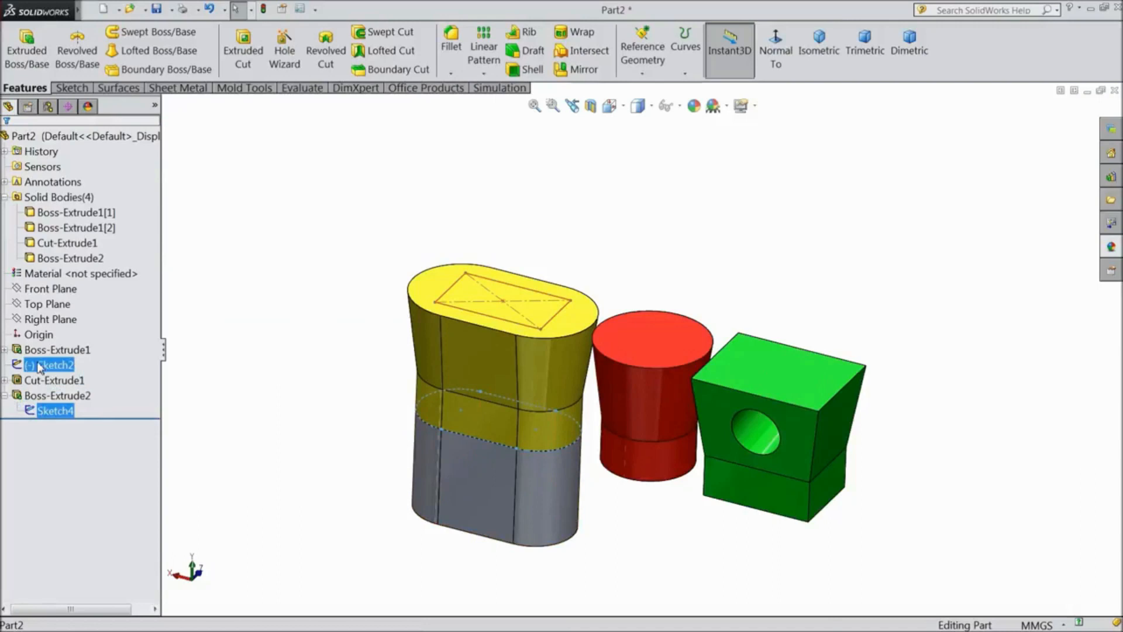
pyautogui.keyDown('shift'); pyautogui.click(40, 381); pyautogui.keyUp('shift')
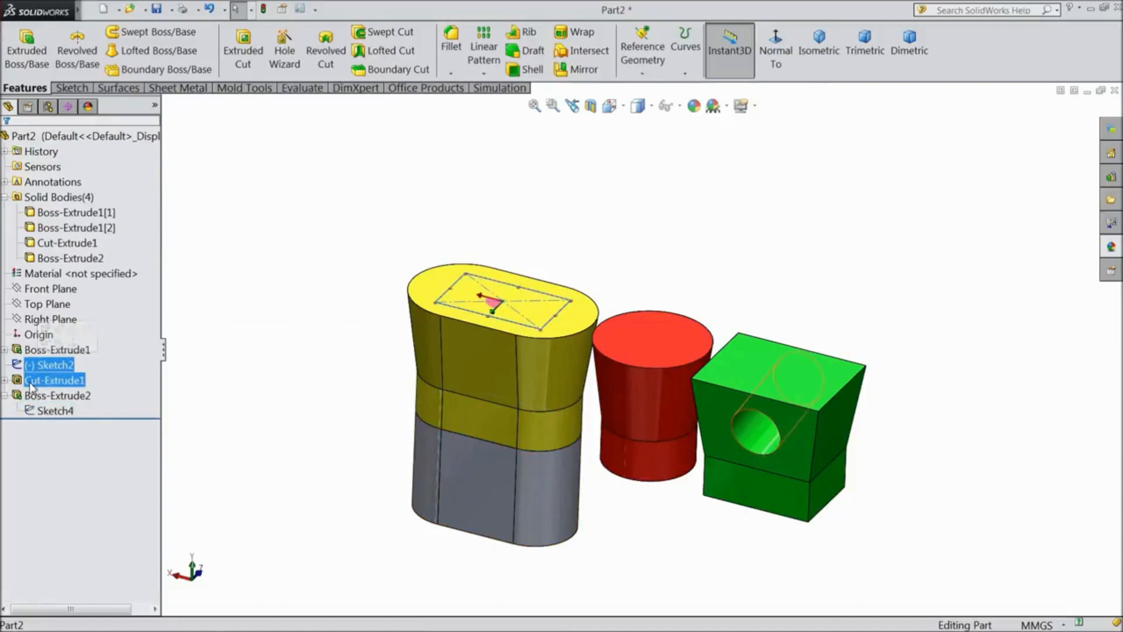
pyautogui.click(45, 367)
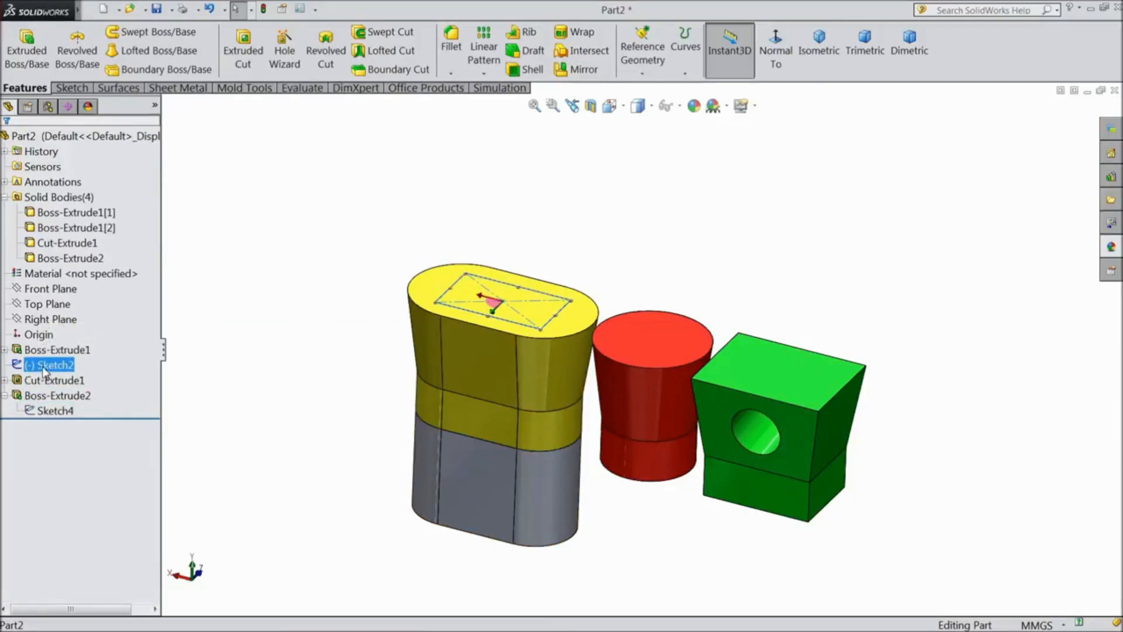
pyautogui.scroll(-3, 419, 348)
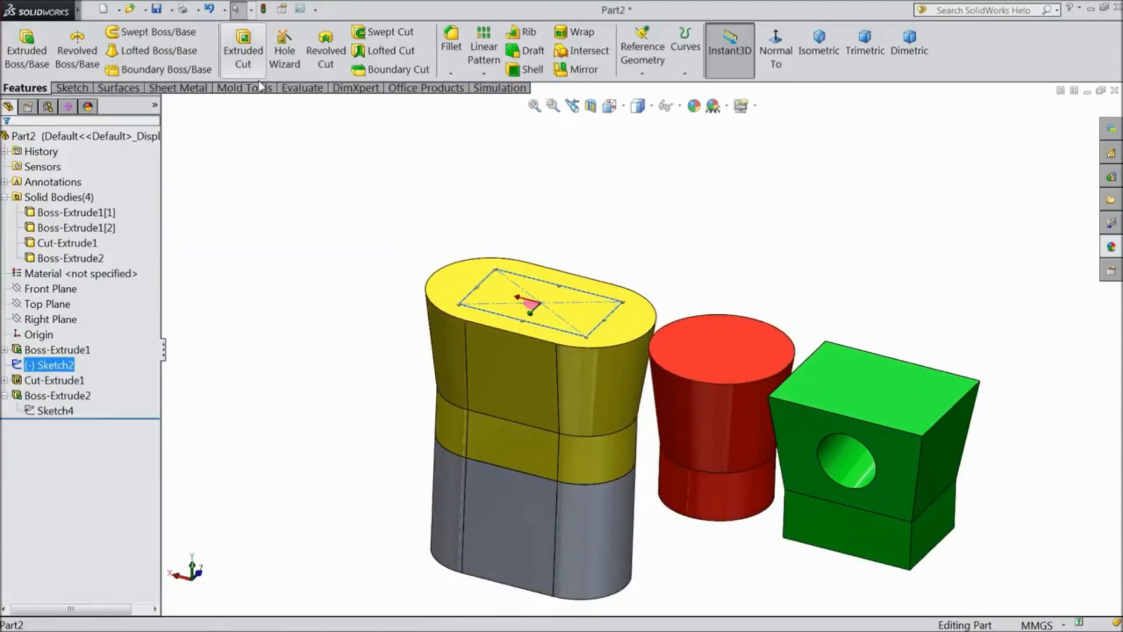
pyautogui.click(243, 58)
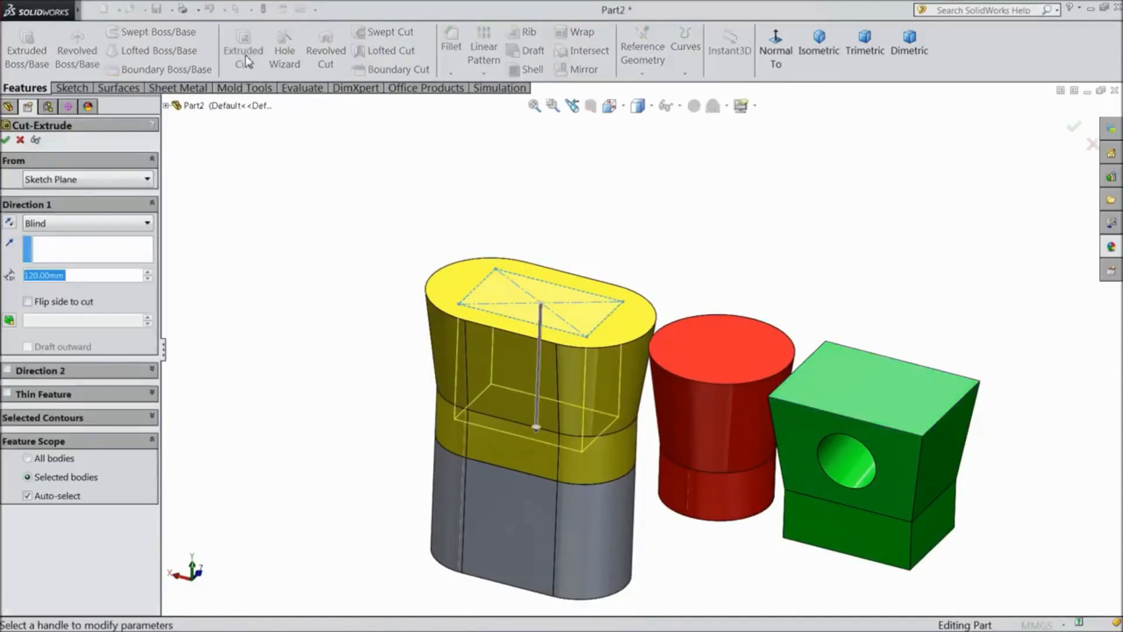
pyautogui.scroll(2, 690, 429)
pyautogui.scroll(-2, 690, 429)
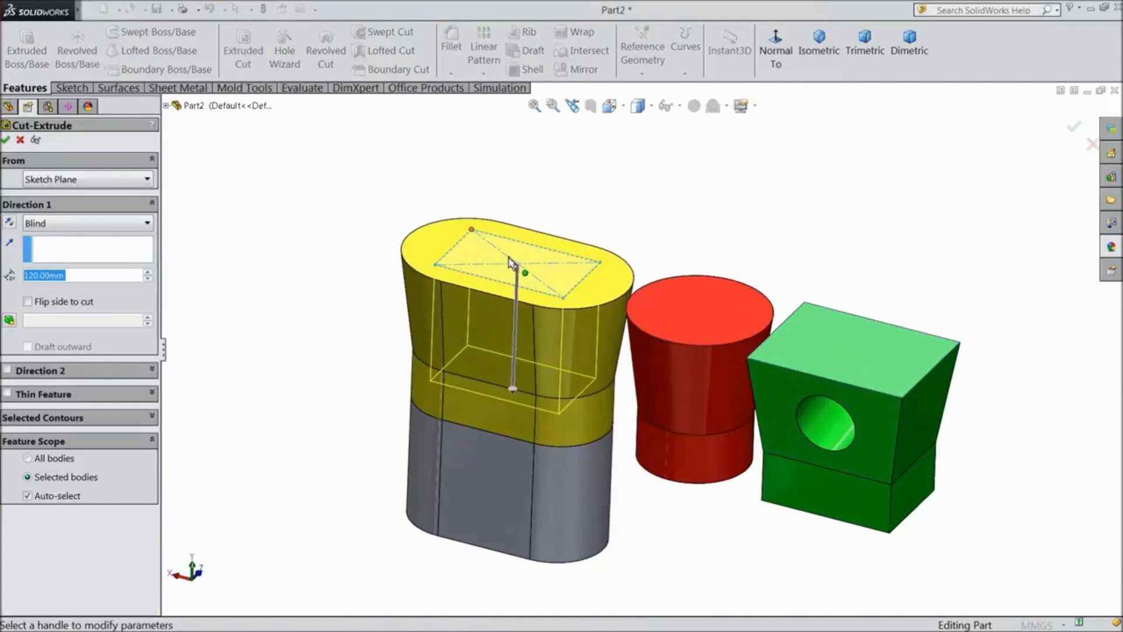
pyautogui.scroll(-2, 515, 298)
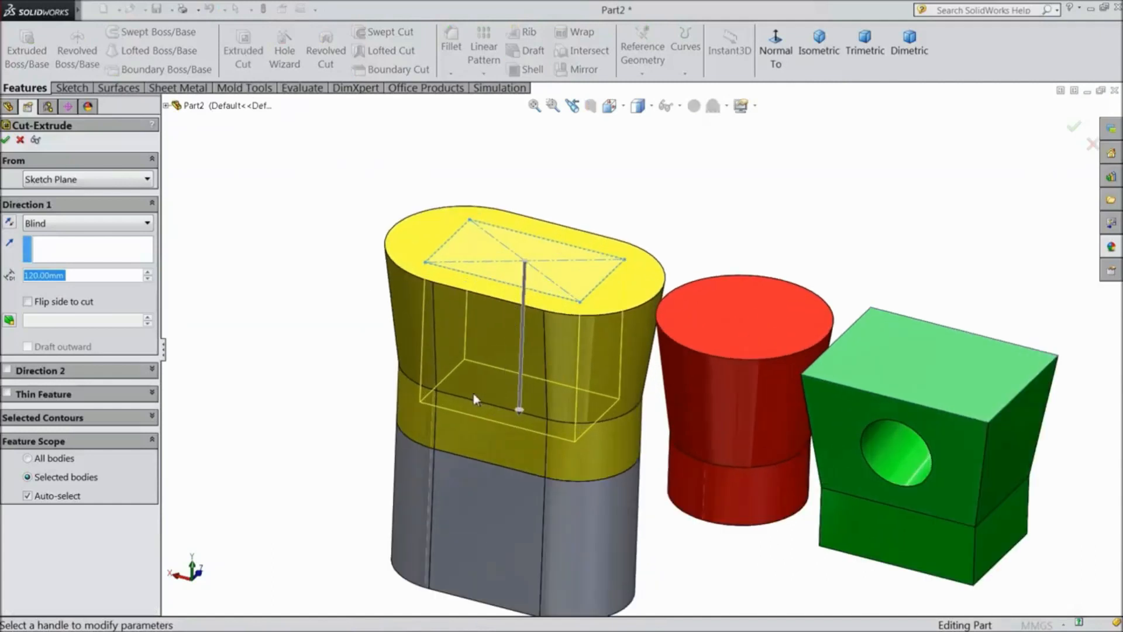
# Step: Limit the cut's feature scope to the grey extension body, using Selected bodies with Auto-select off
pyautogui.click(28, 459)
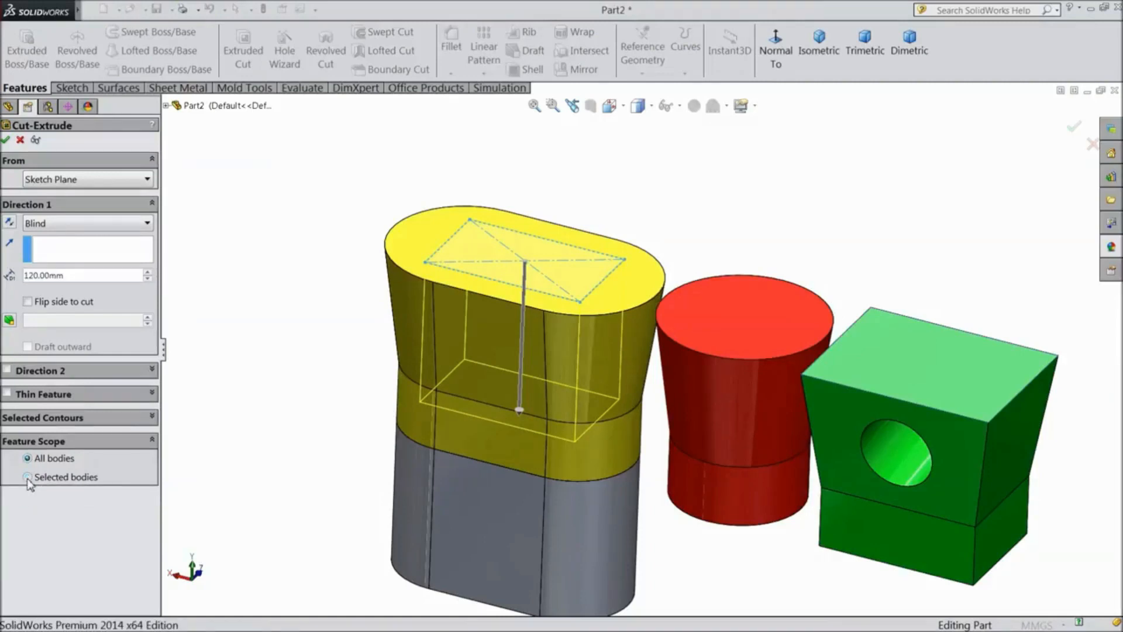
pyautogui.click(28, 477)
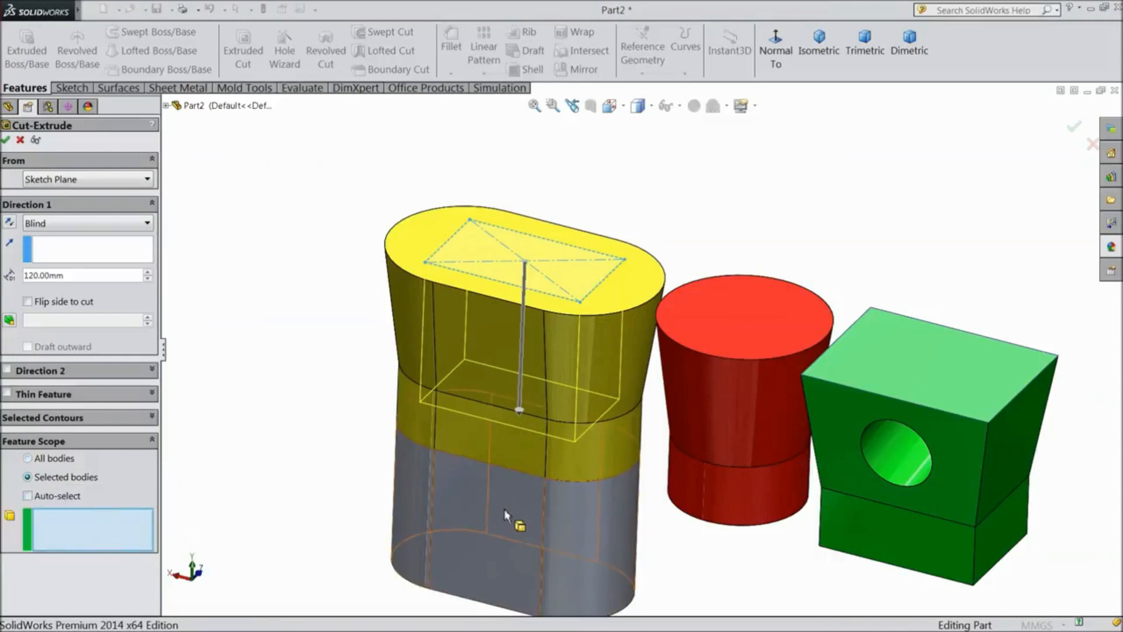
pyautogui.click(502, 532)
pyautogui.press('z')
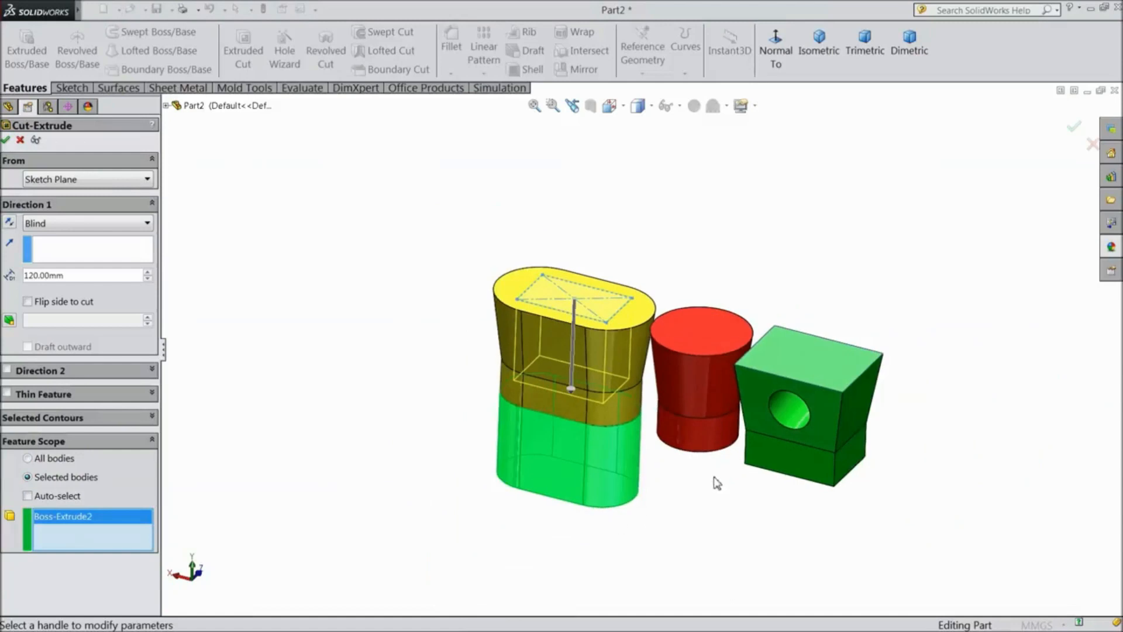
pyautogui.scroll(-2, 757, 393)
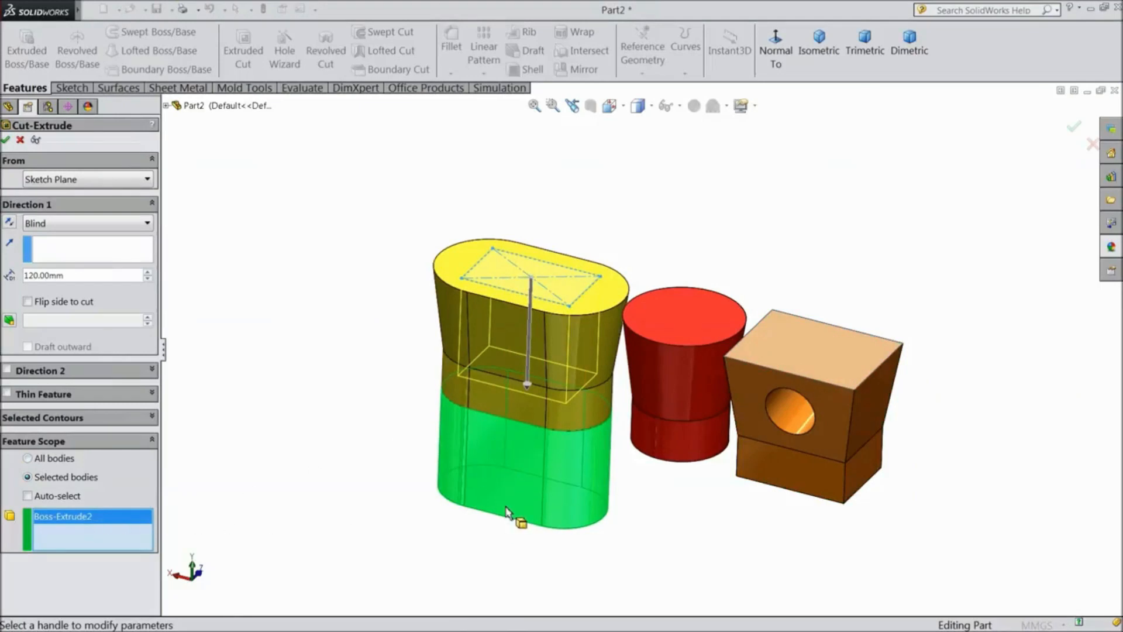
# Step: Set the rectangle cut's end condition to Through All and accept the cut
pyautogui.click(98, 224)
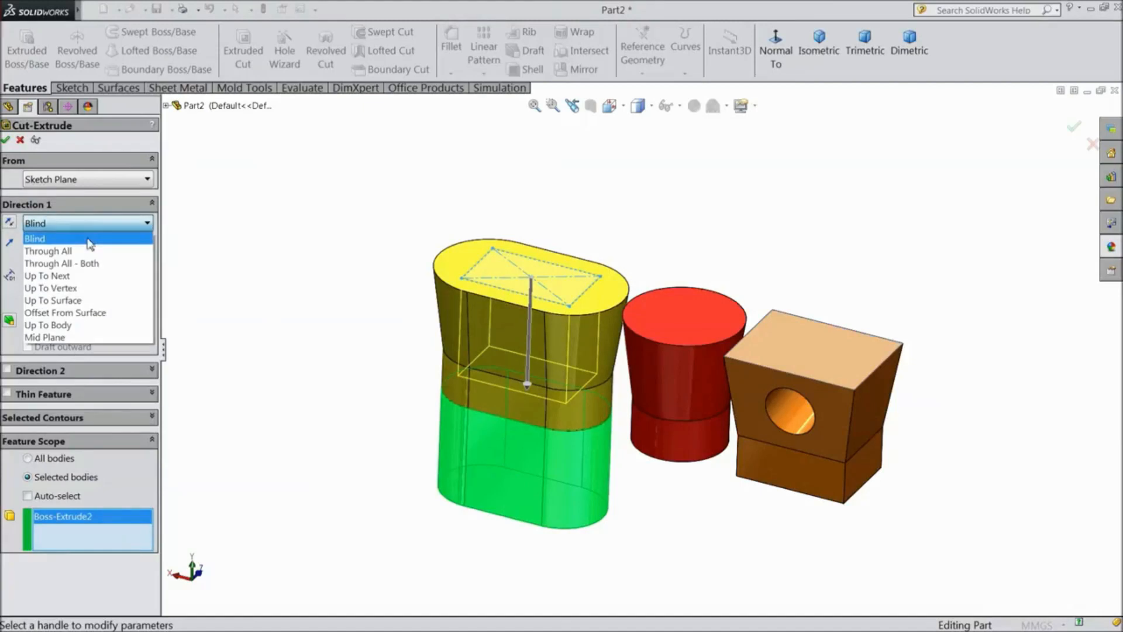
pyautogui.click(67, 252)
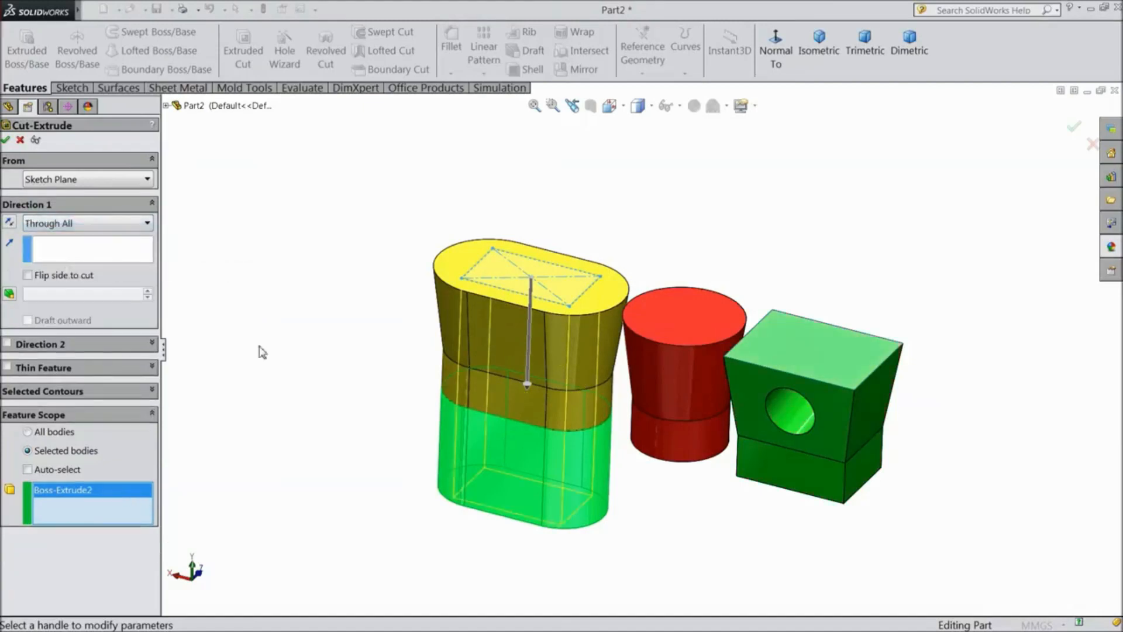
pyautogui.scroll(-2, 543, 406)
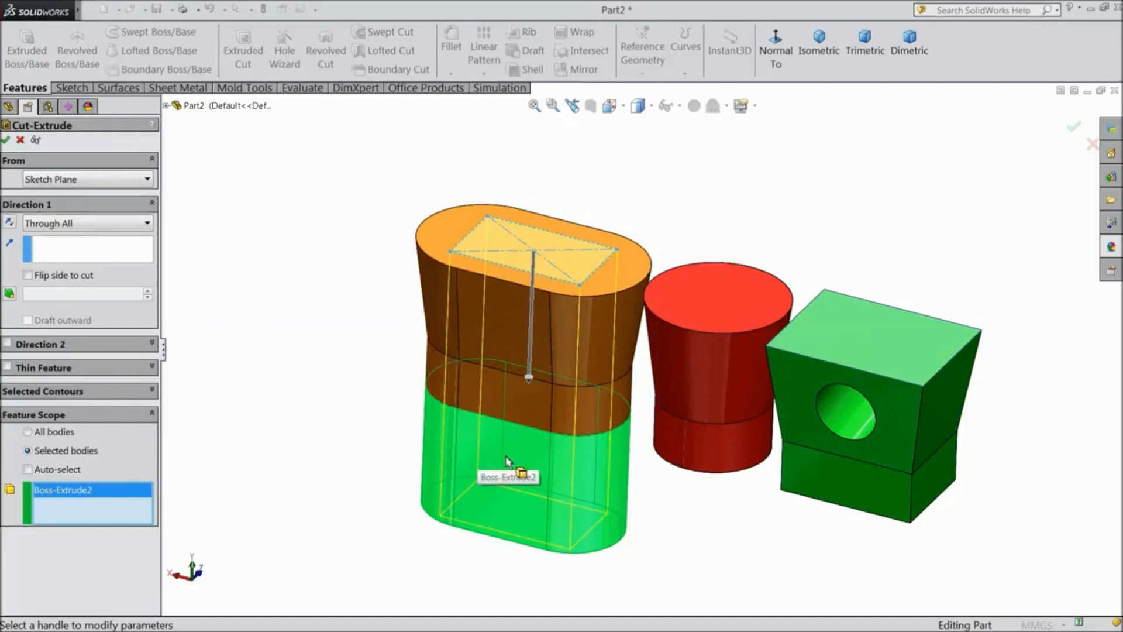
pyautogui.click(7, 141)
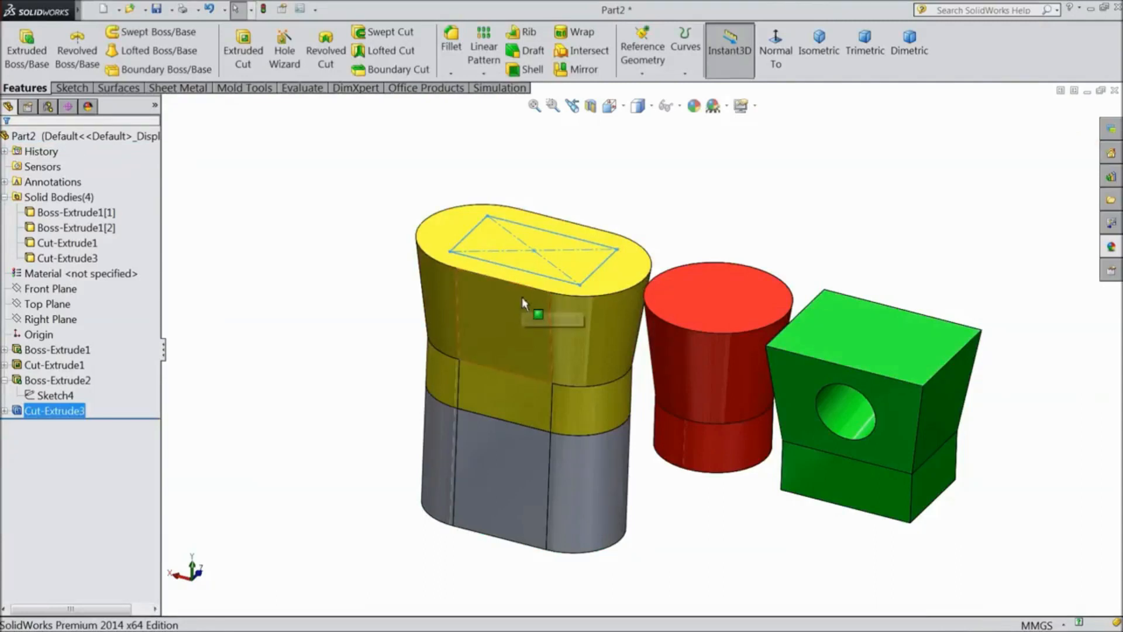
# Step: Inspect the rectangular cut from the grey body's underside and from the yellow body's end face
pyautogui.moveTo(332, 391); pyautogui.dragTo(407, 222, button='middle')
pyautogui.moveTo(409, 507); pyautogui.dragTo(389, 477, button='middle')
pyautogui.scroll(-3, 569, 394)
pyautogui.scroll(4, 390, 476)
pyautogui.moveTo(444, 303); pyautogui.dragTo(446, 494, button='middle')
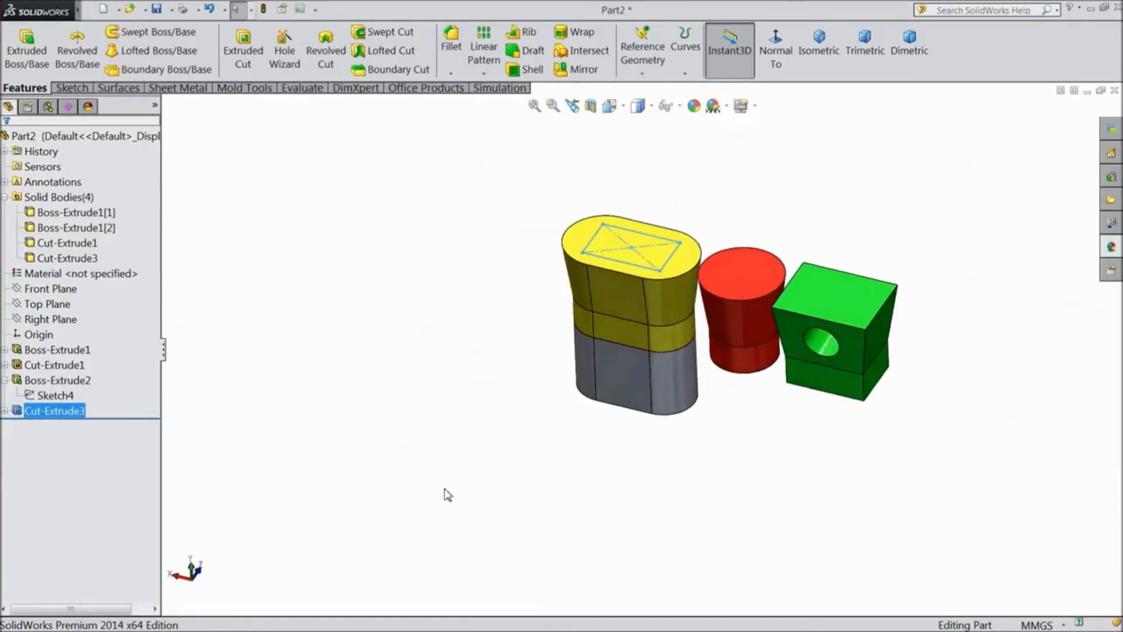
pyautogui.scroll(-2, 762, 282)
# Step: Edit the rectangle's through cut and change its feature scope to All bodies
pyautogui.click(242, 374)
pyautogui.click(35, 409)
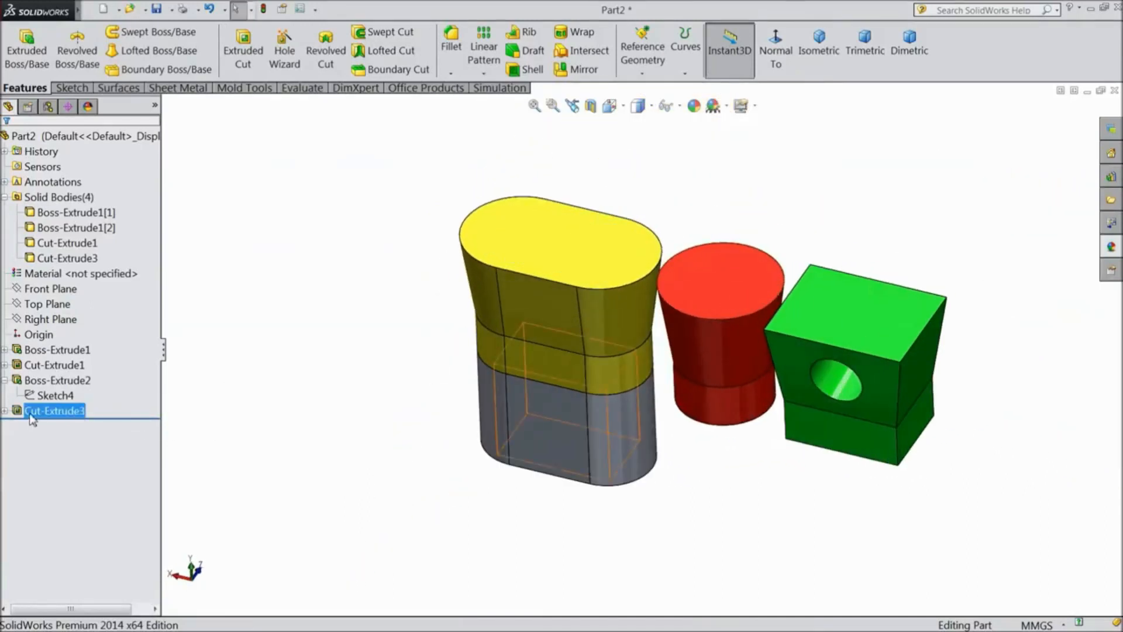
pyautogui.click(23, 379)
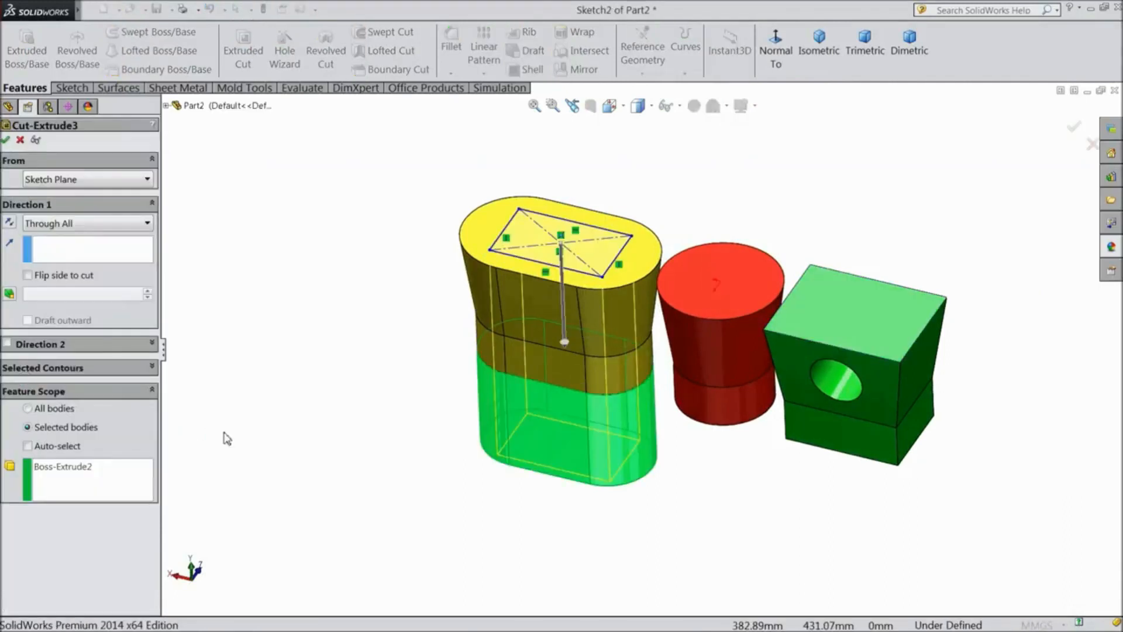
pyautogui.click(27, 409)
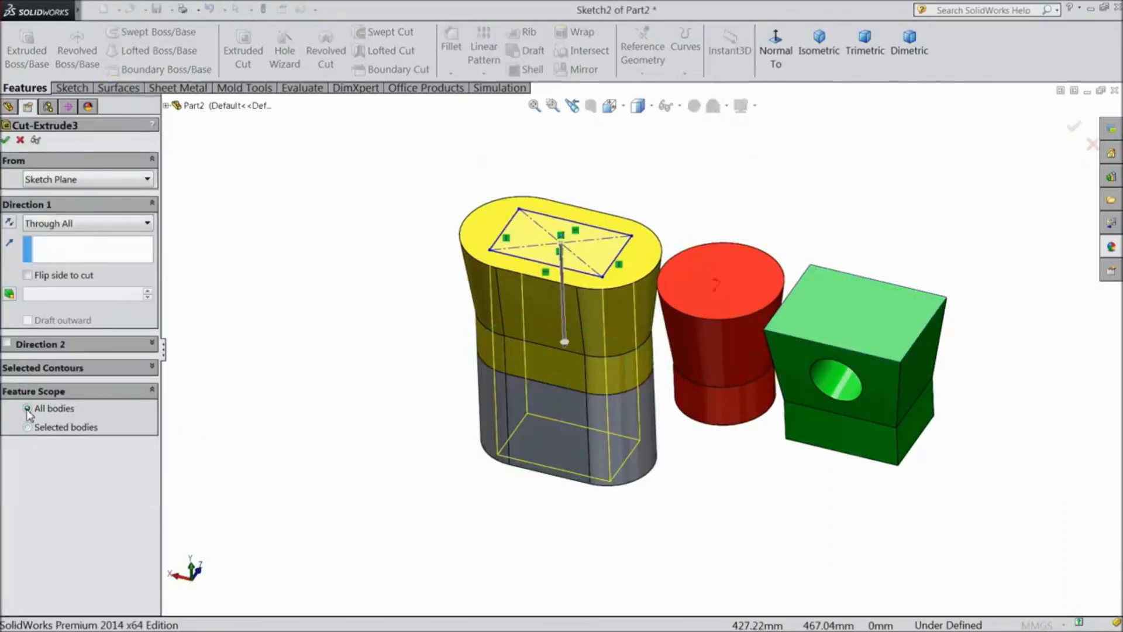
pyautogui.click(6, 140)
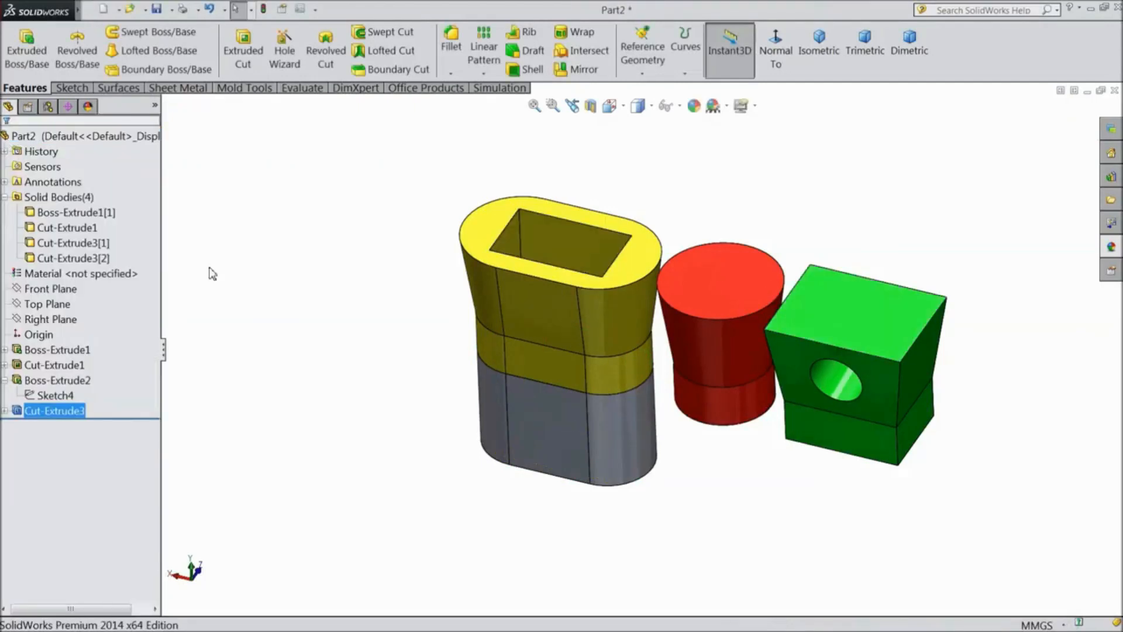
# Step: Inspect the rectangular opening through the yellow and grey bodies alongside the other bodies
pyautogui.moveTo(425, 287); pyautogui.dragTo(338, 474, button='middle')
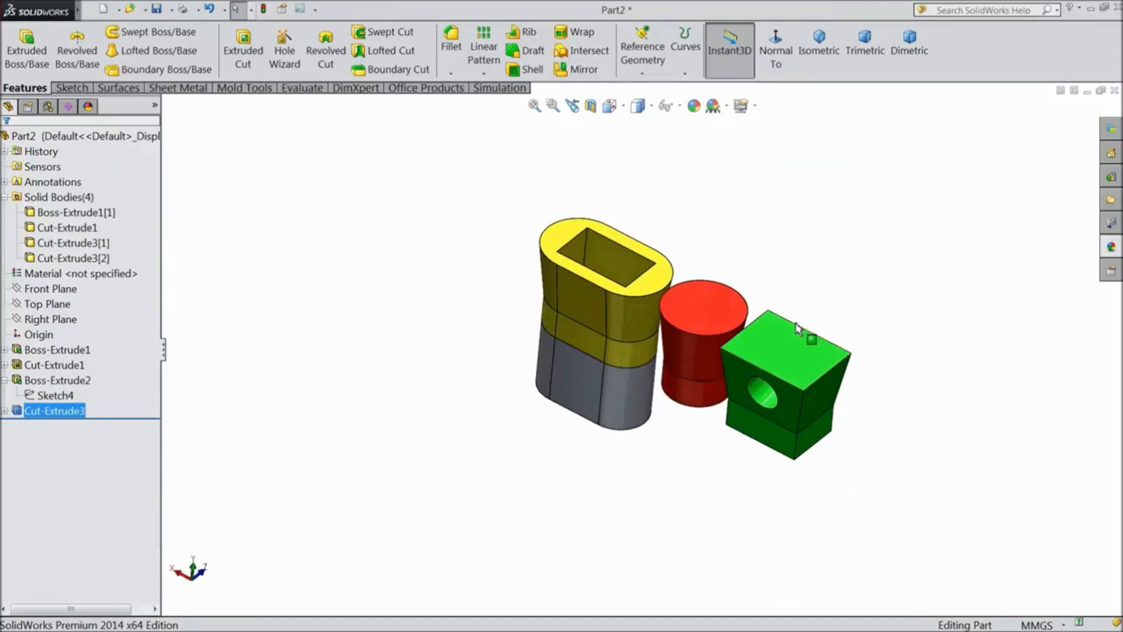
pyautogui.press('f')
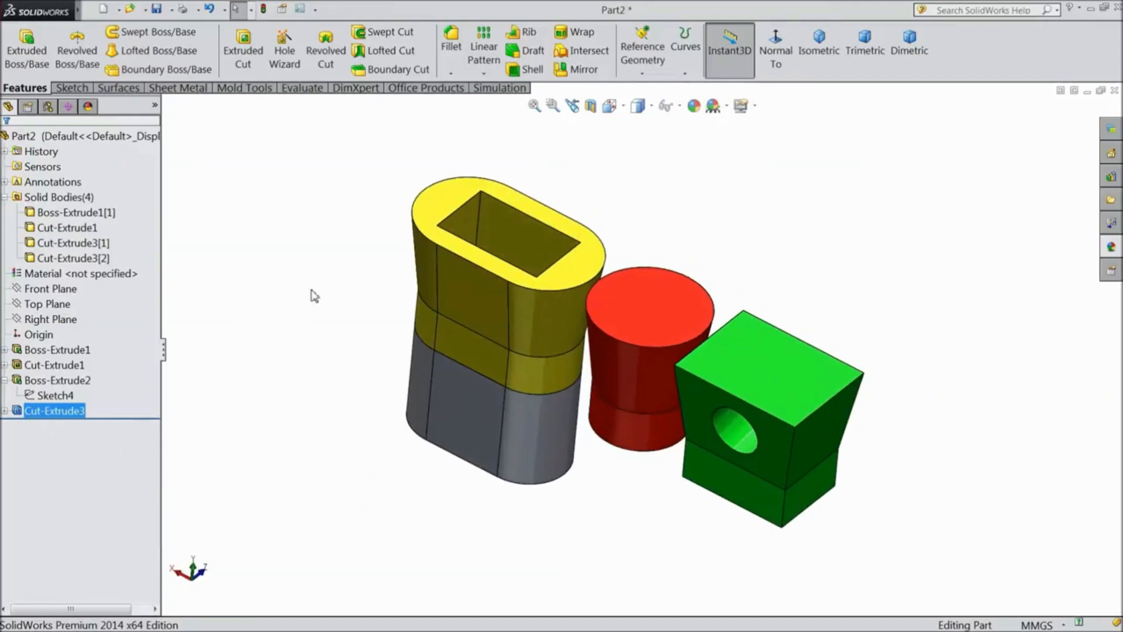
pyautogui.click(325, 305)
pyautogui.moveTo(351, 311); pyautogui.dragTo(367, 286, button='middle')
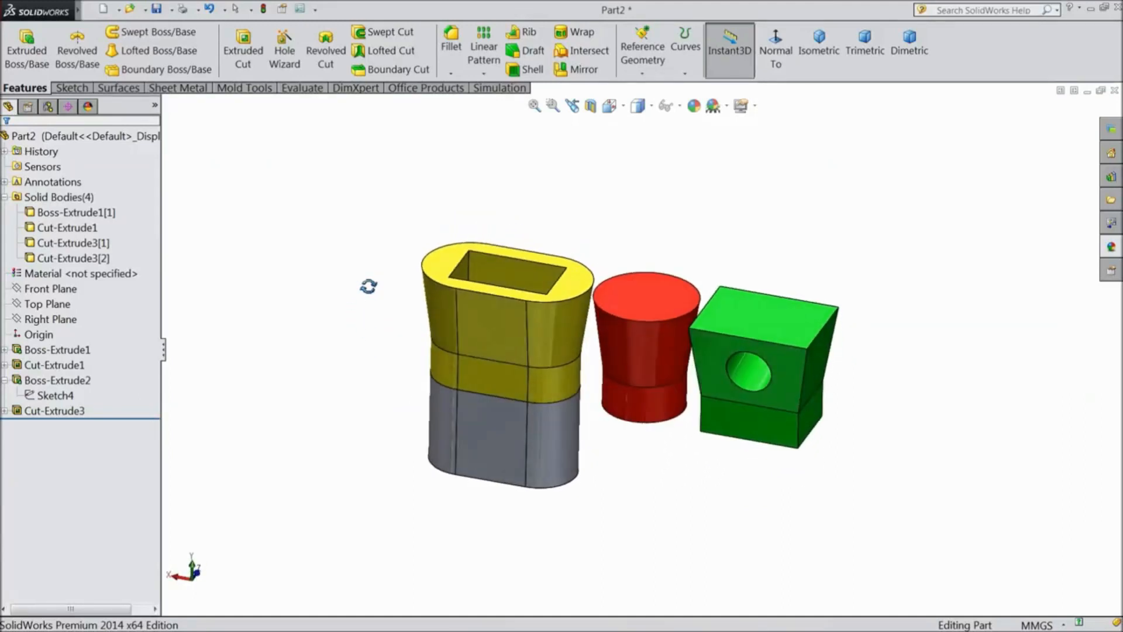
pyautogui.scroll(-3, 740, 381)
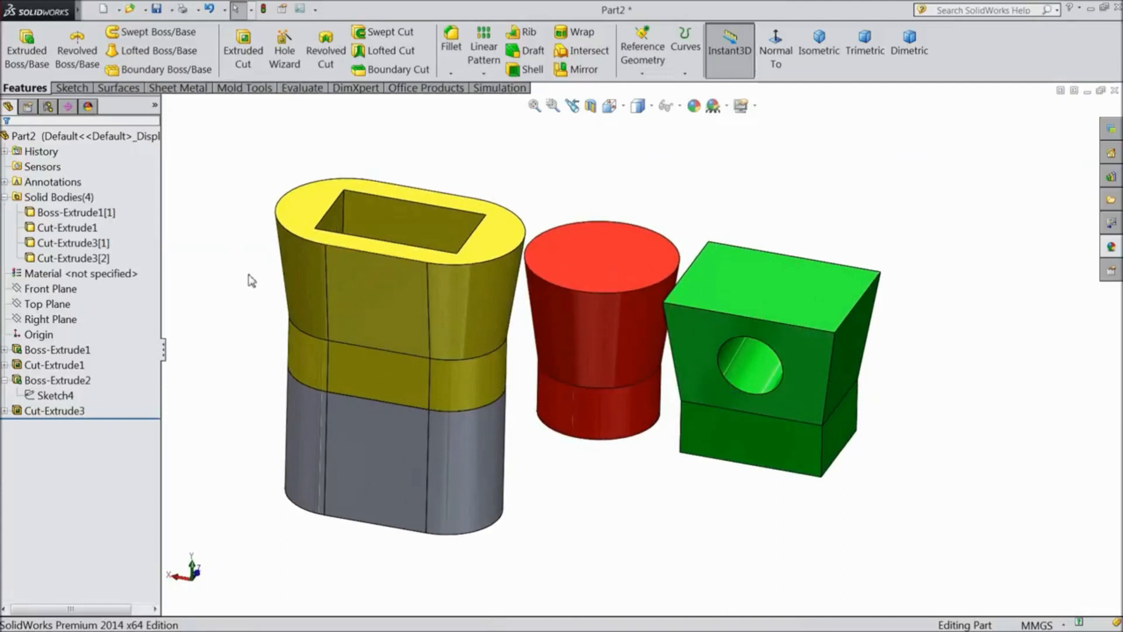
pyautogui.scroll(1, 363, 246)
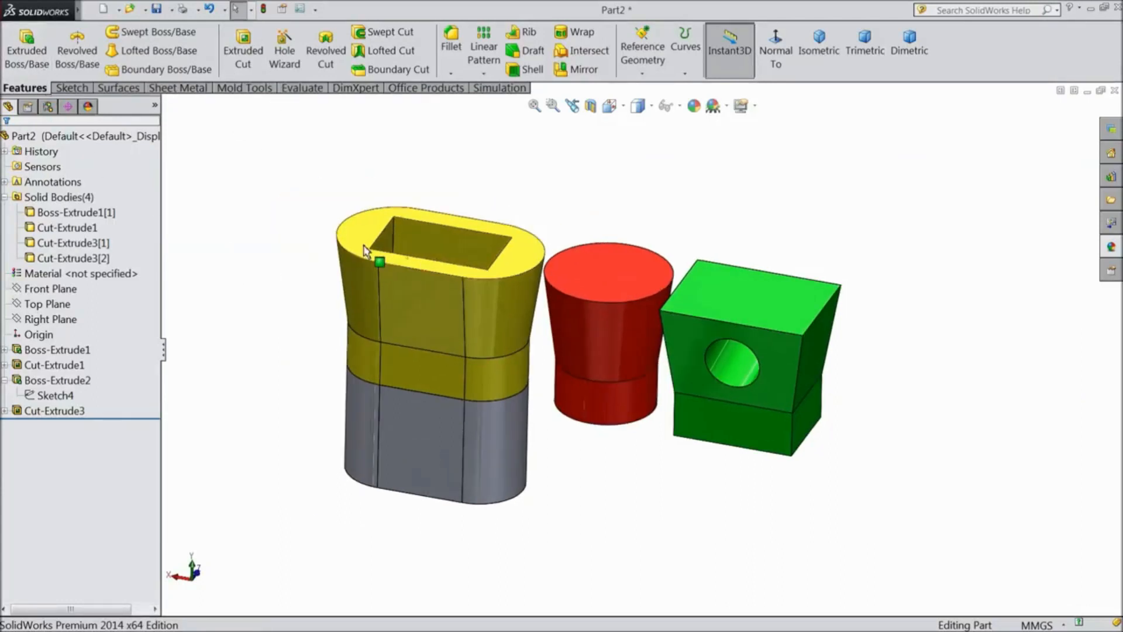